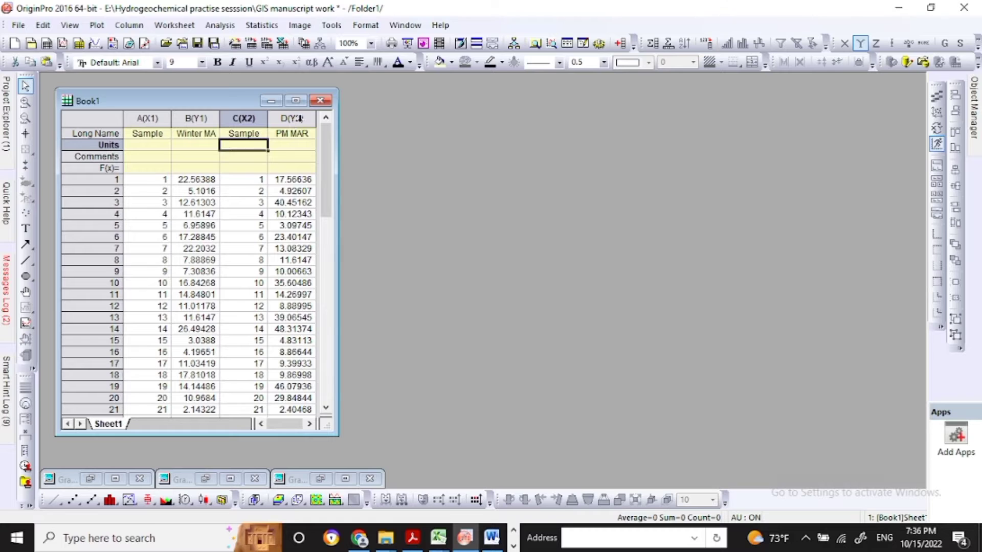
Add four new columns, E through H, to the end of the Book1 worksheet after the PM MAR column
left_click(300, 118)
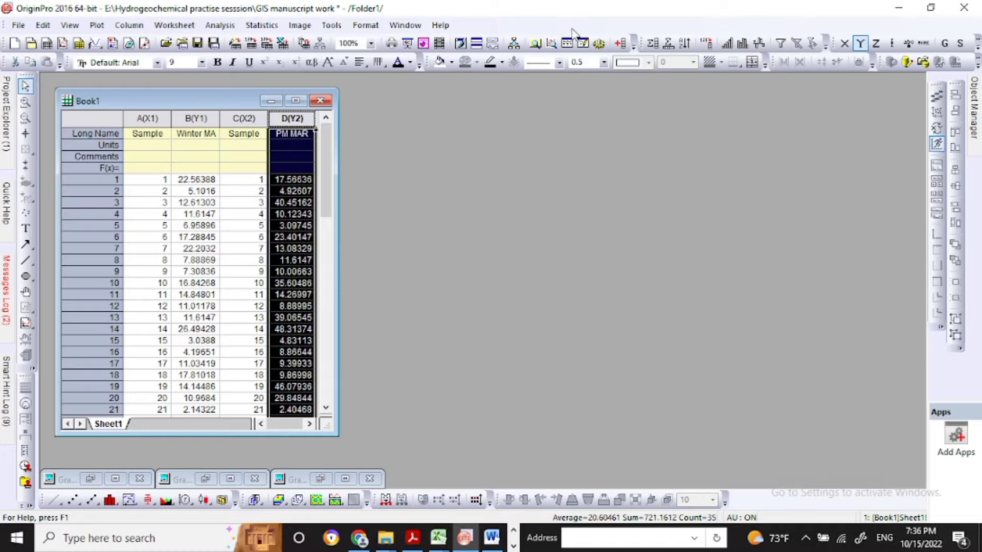
left_click(625, 43)
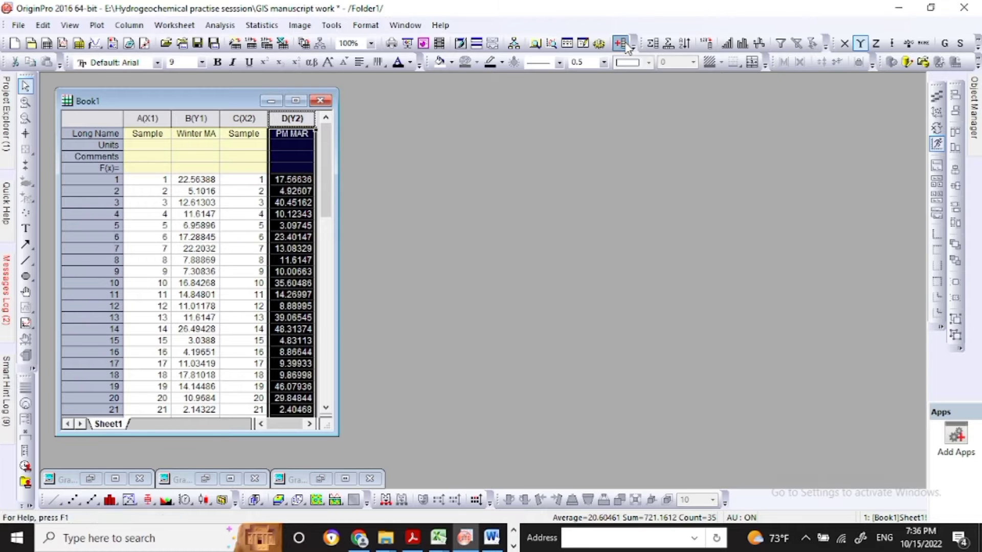
left_click(309, 424)
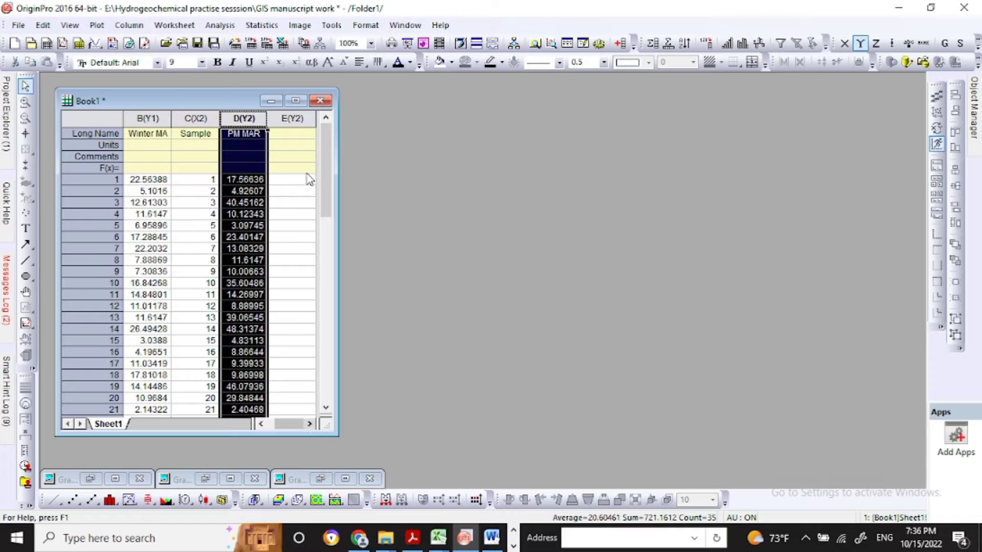
left_click(291, 118)
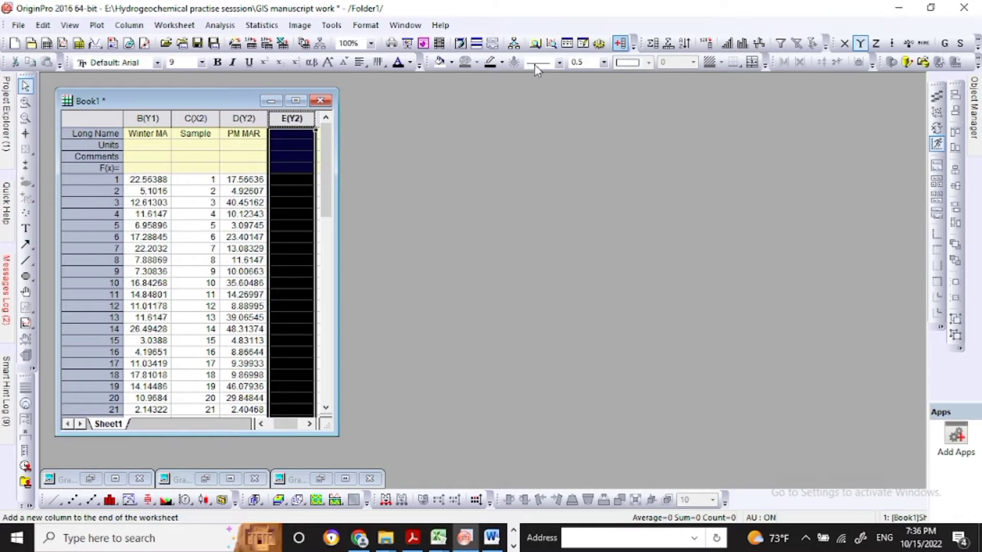
left_click(308, 424)
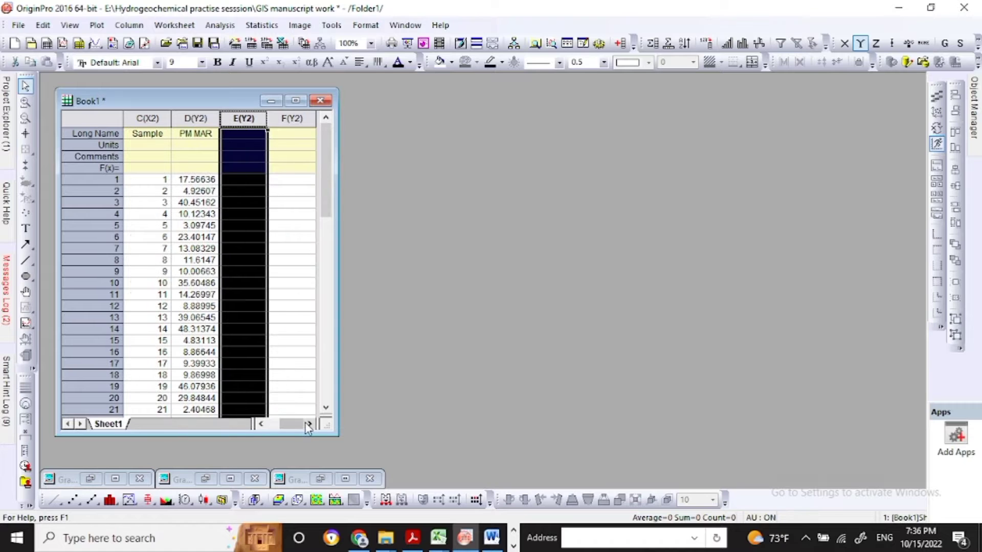
left_click(284, 117)
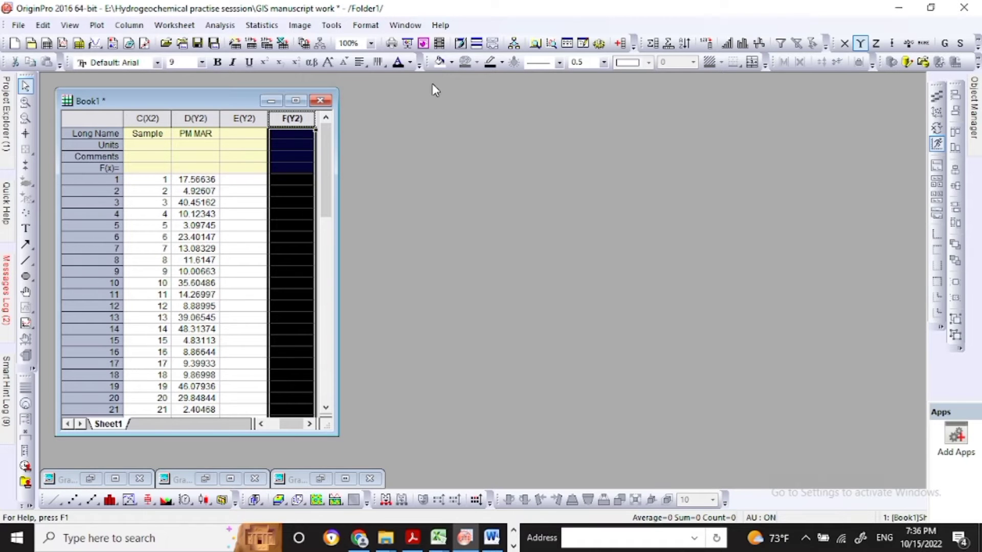
left_click(623, 45)
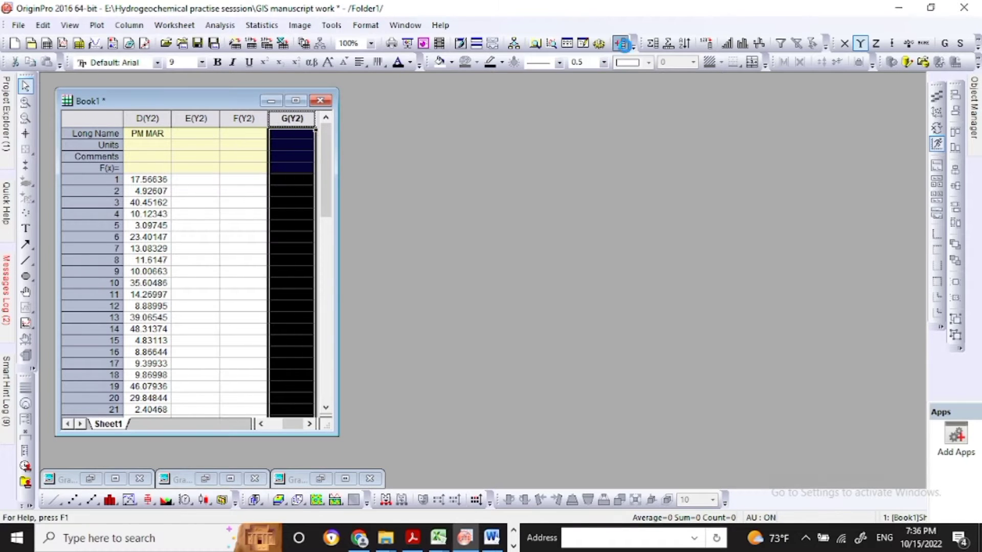
Set the empty columns E and G as X columns in the worksheet
left_click(211, 192)
left_click(200, 117)
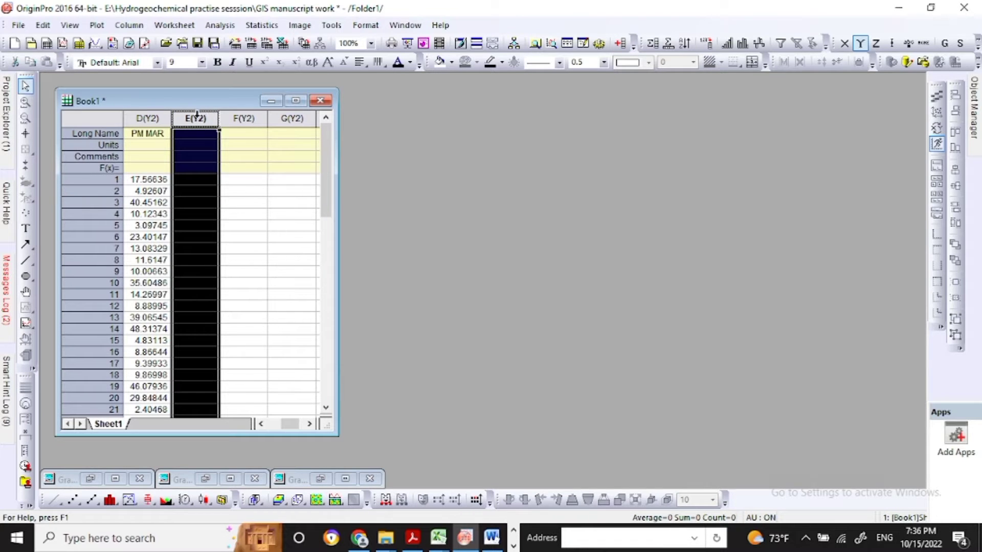
right_click(197, 114)
mouse_move(255, 226)
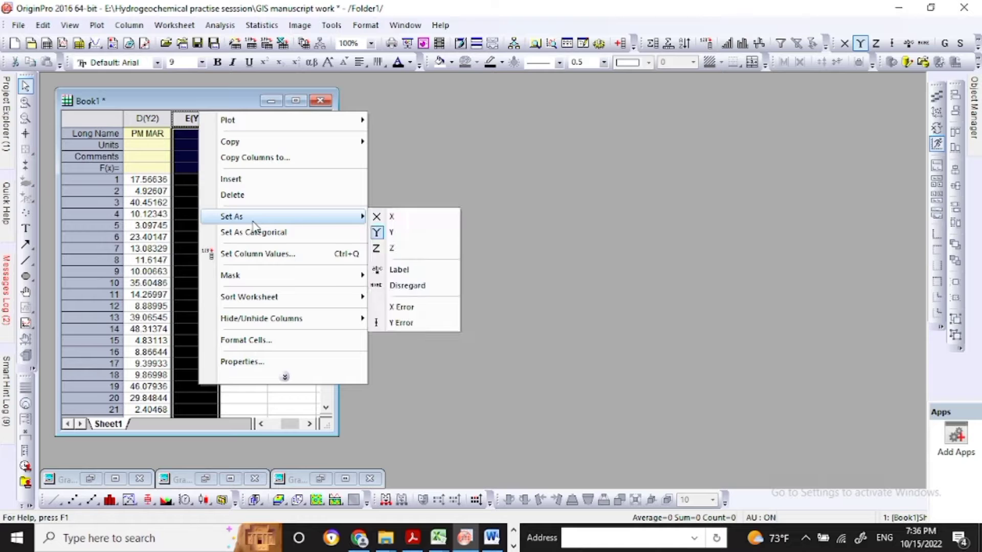
left_click(399, 216)
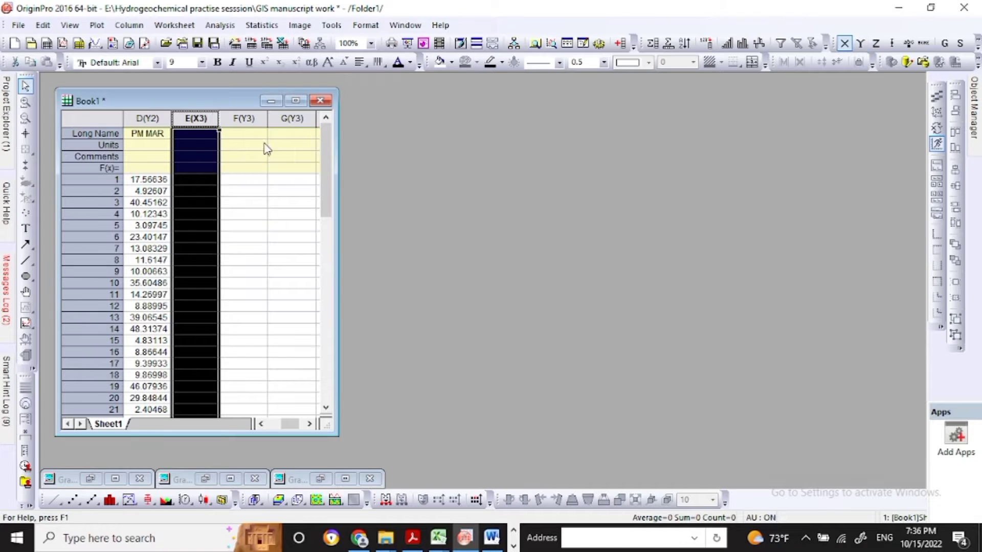
left_click(287, 117)
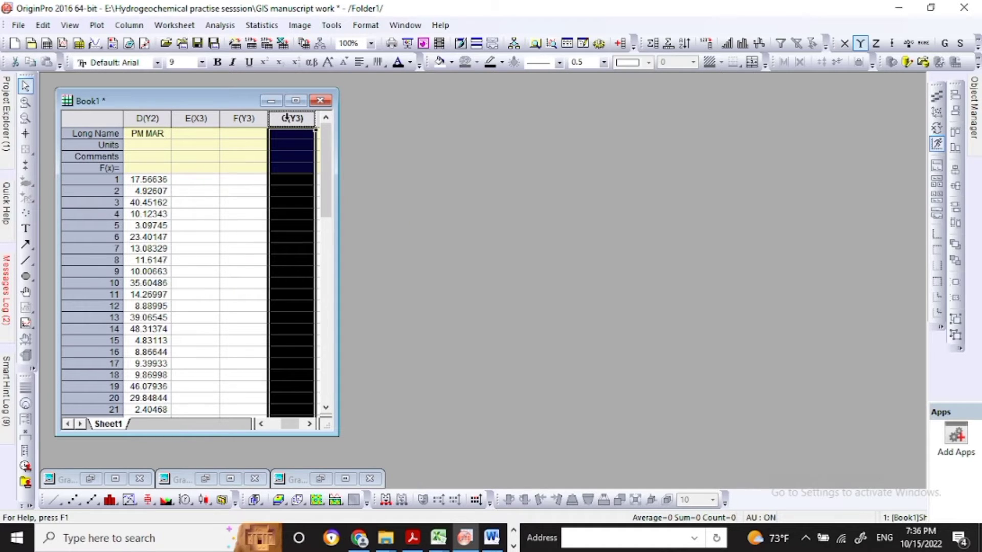
right_click(287, 117)
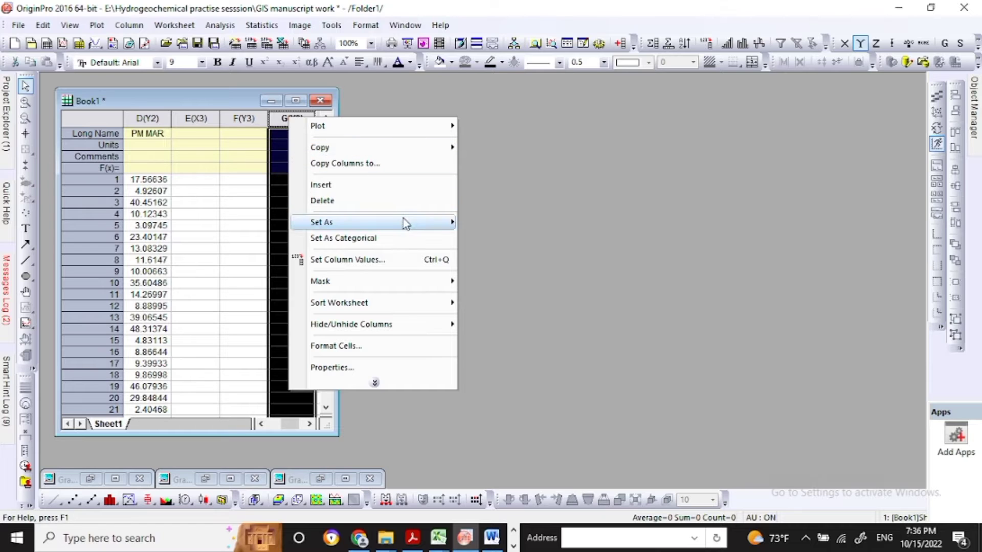
mouse_move(406, 223)
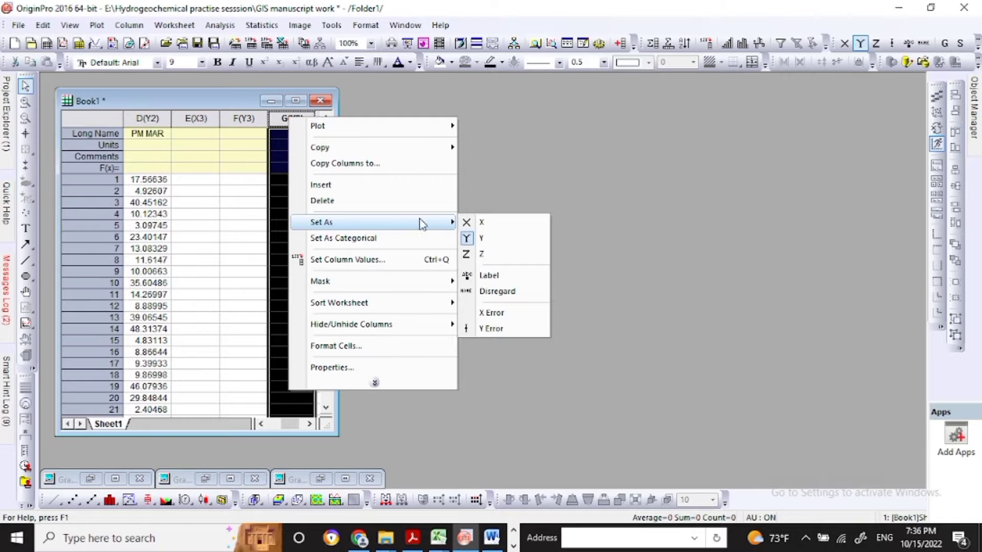
left_click(485, 224)
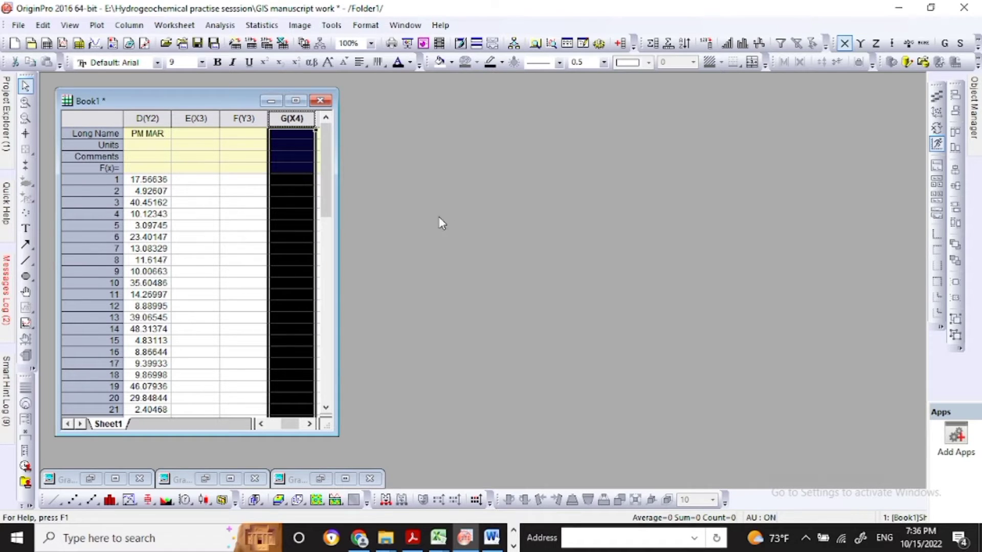
Enter the long names Sample for column E, Winter Na for column F and Sample for column G
left_click(193, 182)
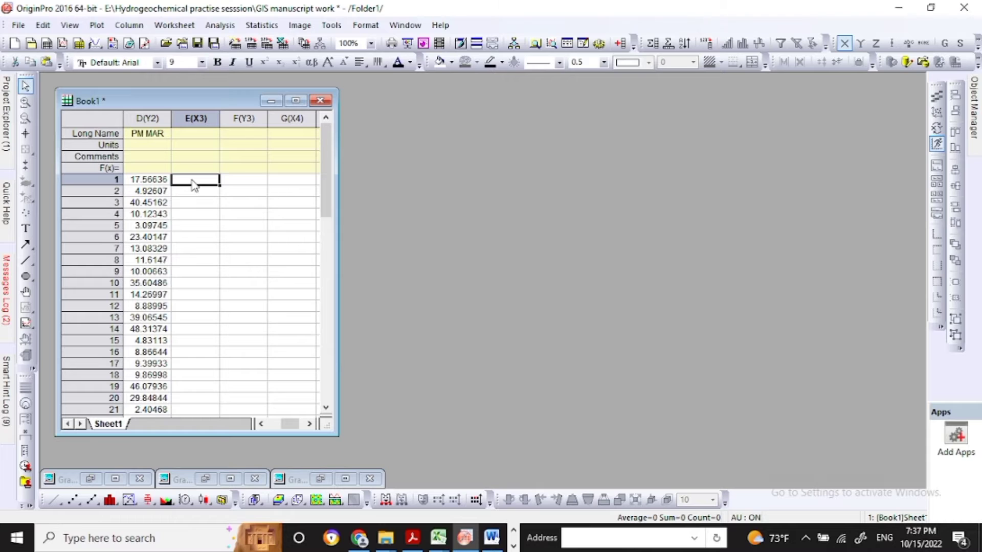
left_click(185, 134)
type("Sample")
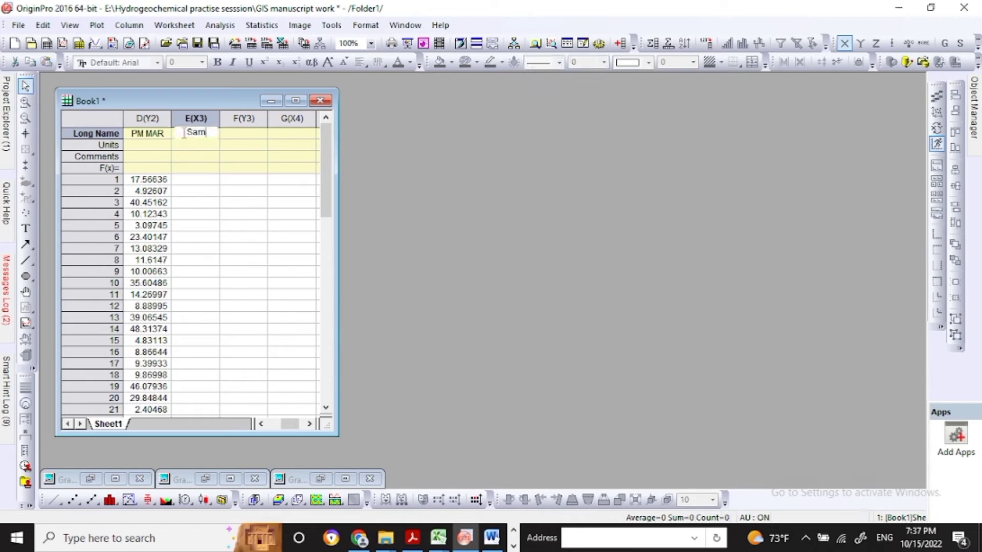
left_click(243, 134)
type("Wi")
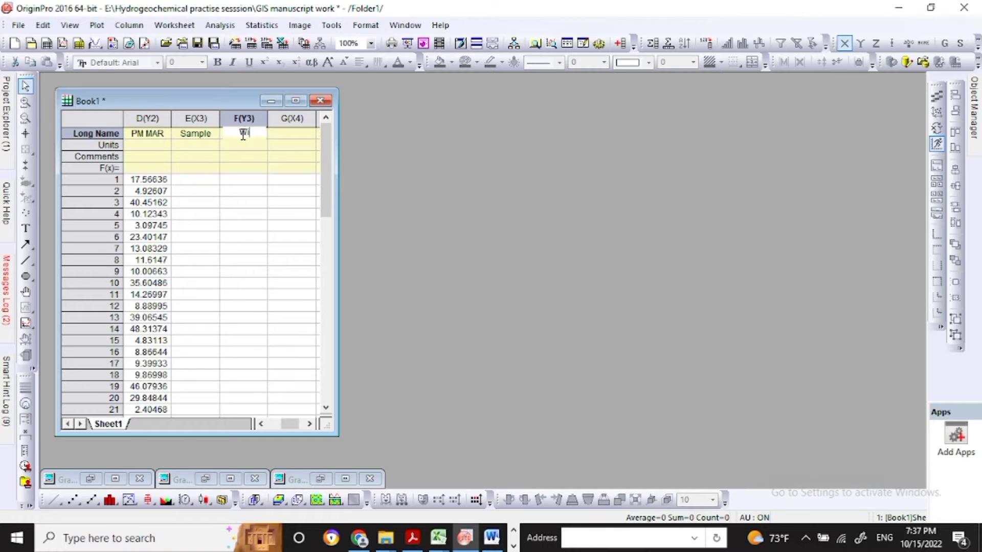
type("nter Na")
left_click(293, 135)
type("Sample")
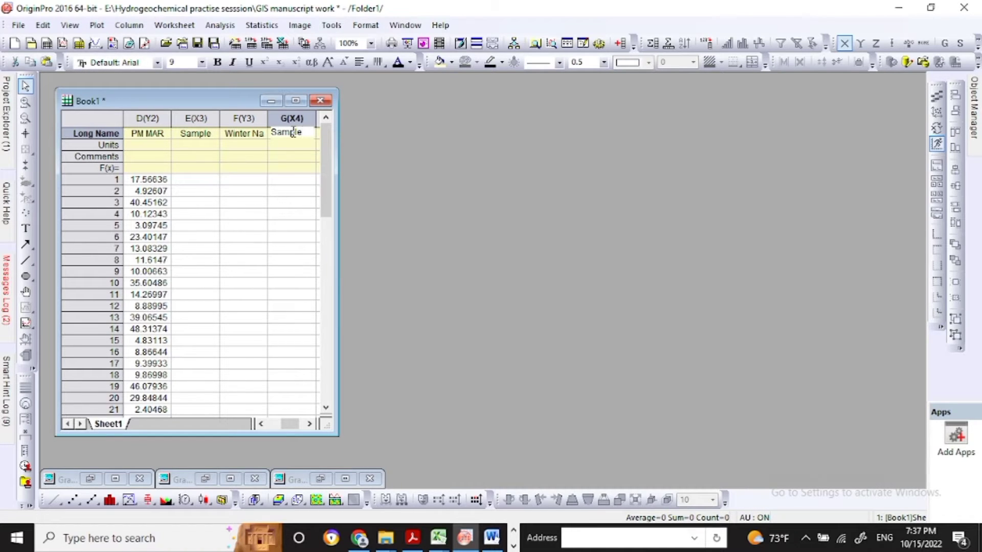
left_click(290, 181)
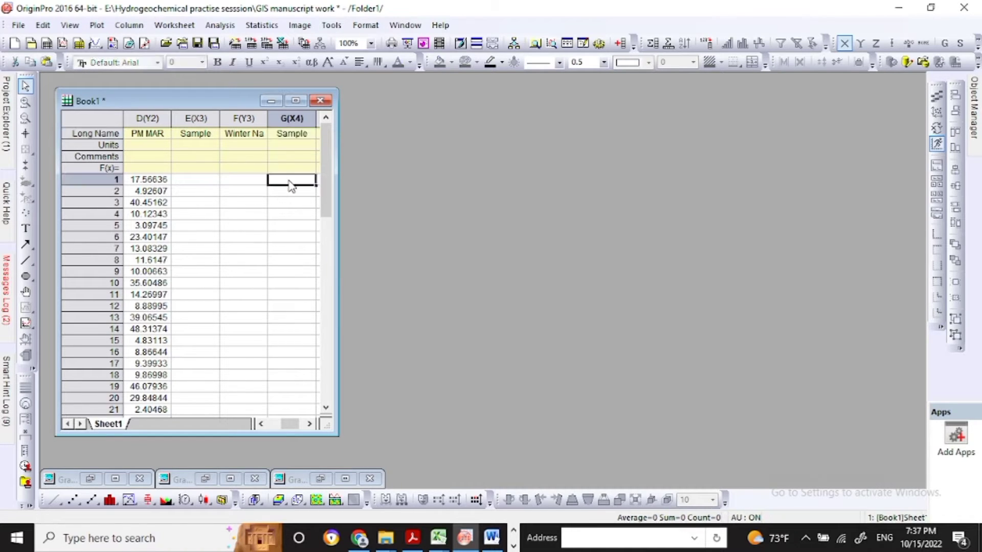
Enter PM Na as the long name of column H
left_click(310, 428)
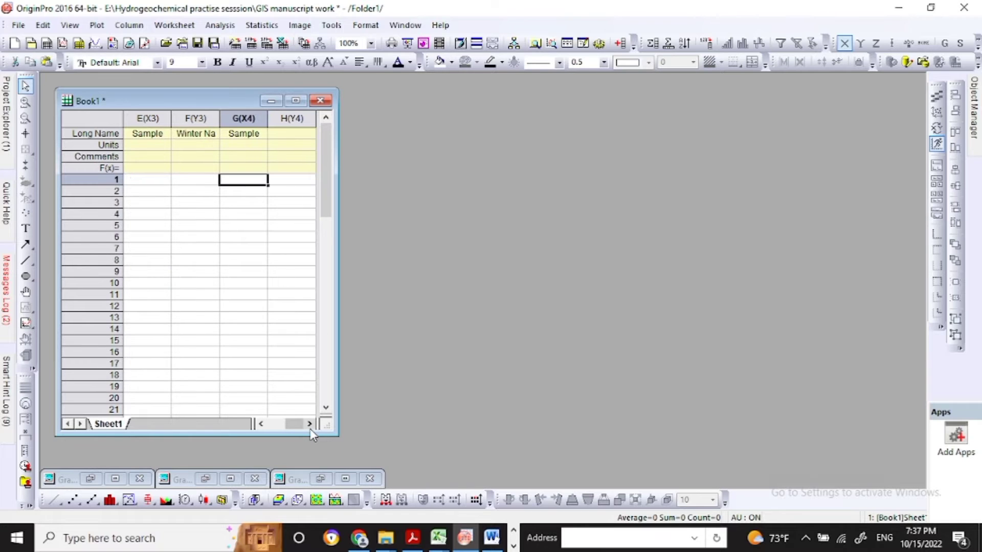
left_click(294, 135)
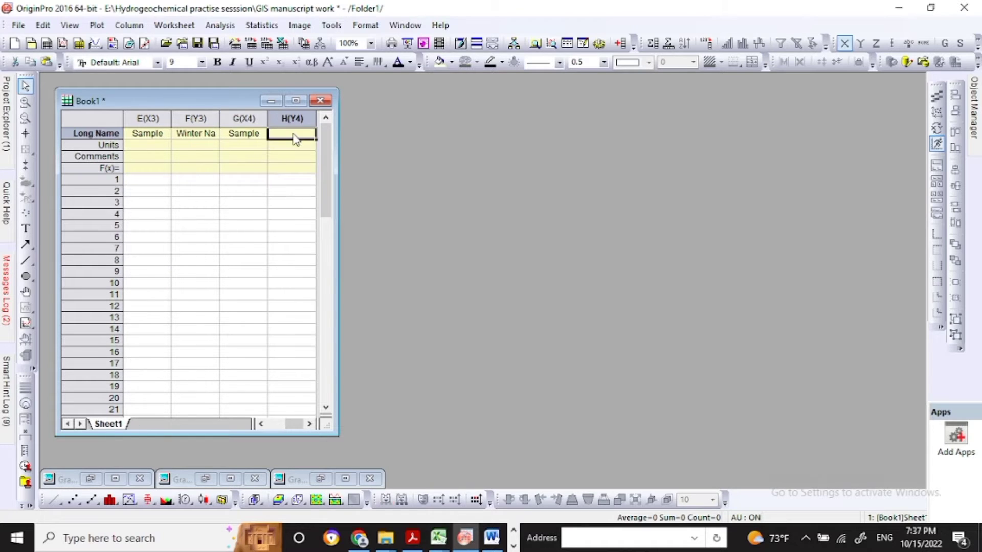
type("Pb")
type(" Na")
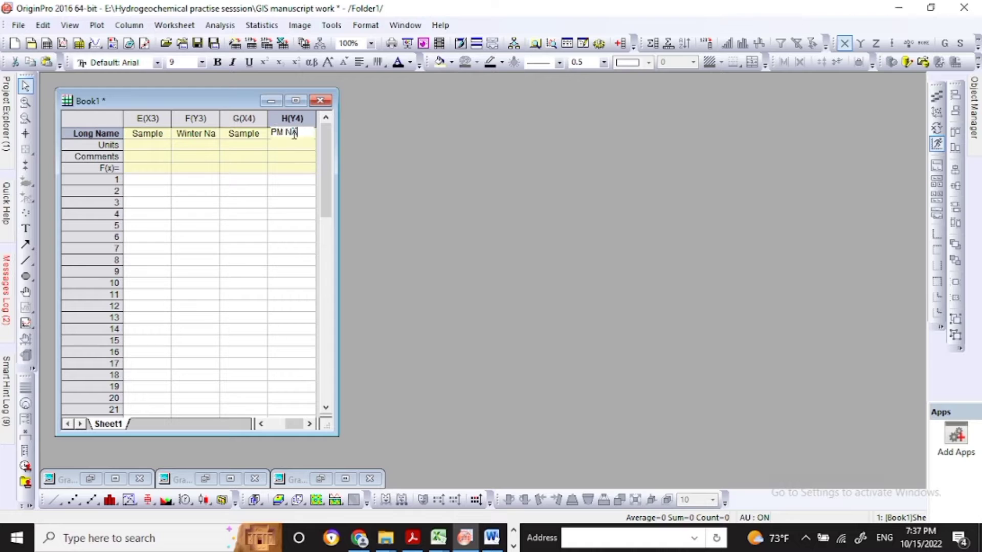
left_click(277, 252)
Switch to the Postmonsoon Irrigation analysis workbook in Excel and copy the sample numbers from column BF, starting at BF2
left_click_drag(295, 424, 292, 426)
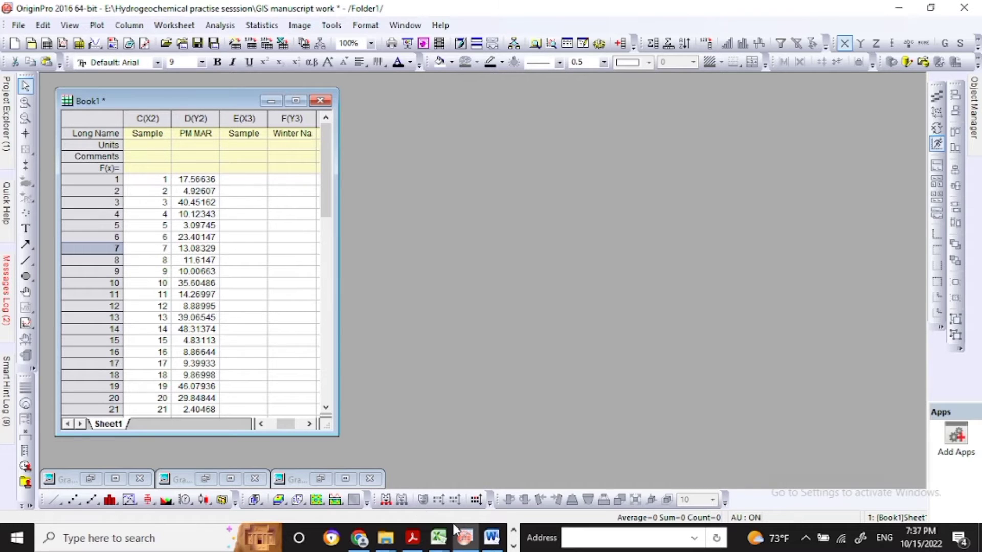
mouse_move(446, 540)
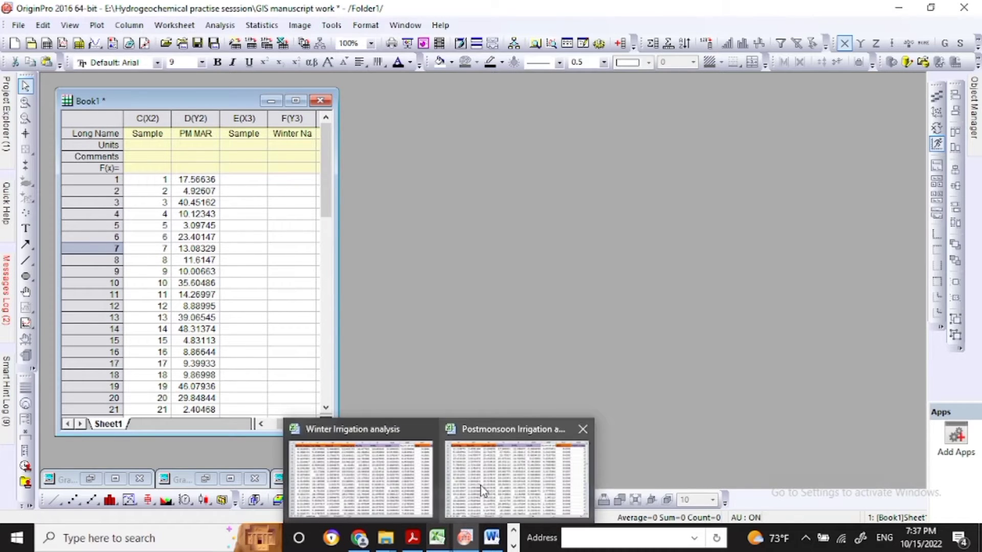
mouse_move(481, 490)
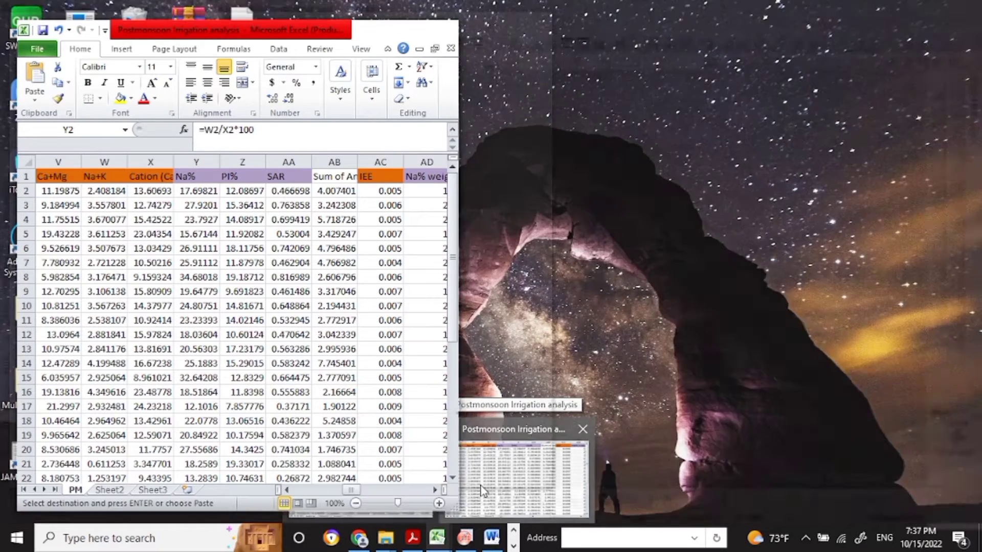
left_click(481, 486)
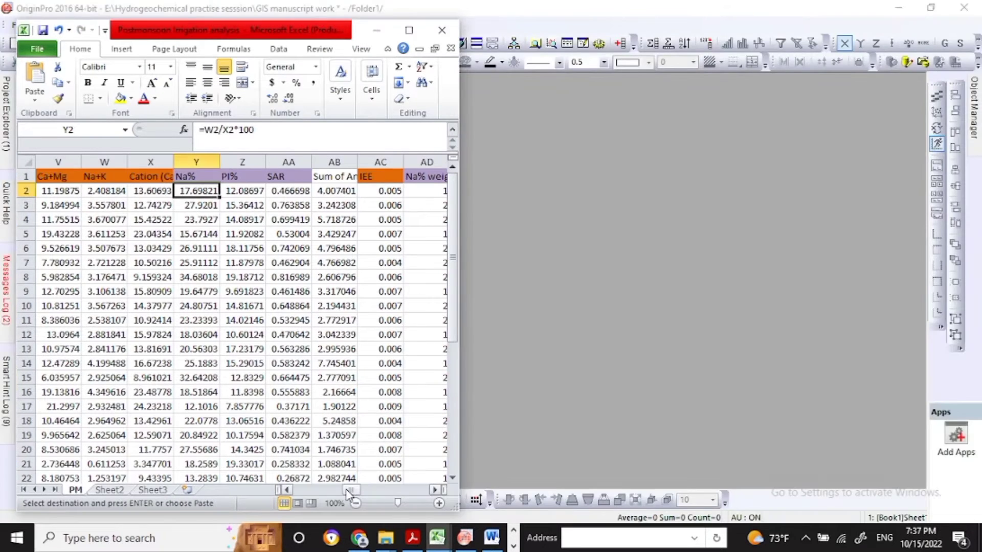
left_click_drag(349, 492, 422, 492)
left_click_drag(397, 190, 383, 463)
Switch back to OriginPro and paste the sample numbers into both new Sample columns, E and G, from row 1
left_click(464, 537)
left_click(244, 179)
key("ctrl+v")
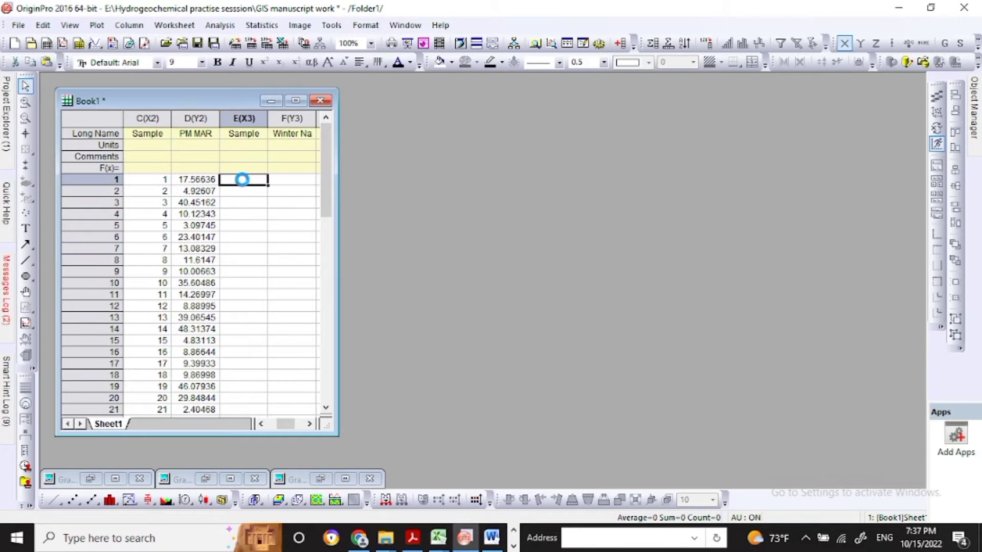
left_click_drag(285, 426, 294, 426)
left_click(246, 181)
key("ctrl+v")
Copy the Na% values in Y2:Y36 of the Winter Irrigation analysis Excel workbook into OriginPro's Winter Na column from row 1
left_click(190, 181)
left_click(438, 537)
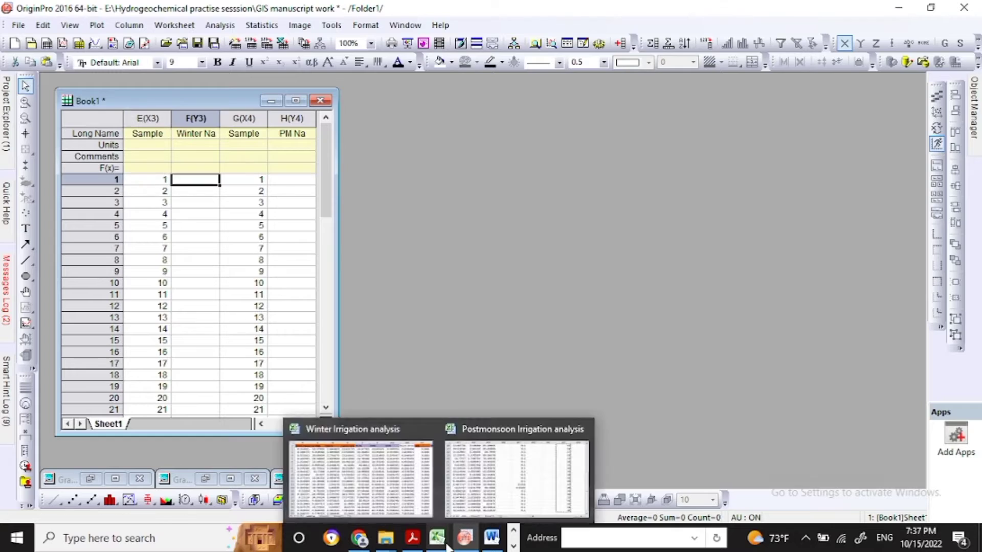
left_click(387, 496)
left_click(243, 176)
left_click_drag(247, 193, 250, 440)
mouse_move(356, 492)
left_mouse_down()
mouse_move(299, 490)
mouse_move(357, 490)
left_mouse_up()
key("ctrl+c")
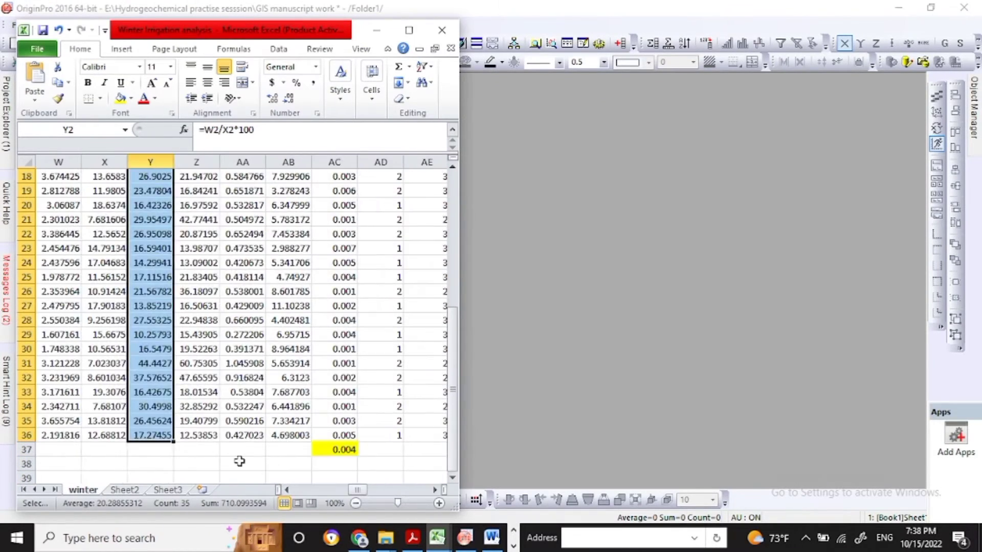
left_click(464, 537)
key("ctrl+v")
Copy the Na% values in Y2:Y36 of the Postmonsoon Irrigation analysis Excel workbook into OriginPro's PM Na column from row 1
left_click(296, 181)
left_click(438, 537)
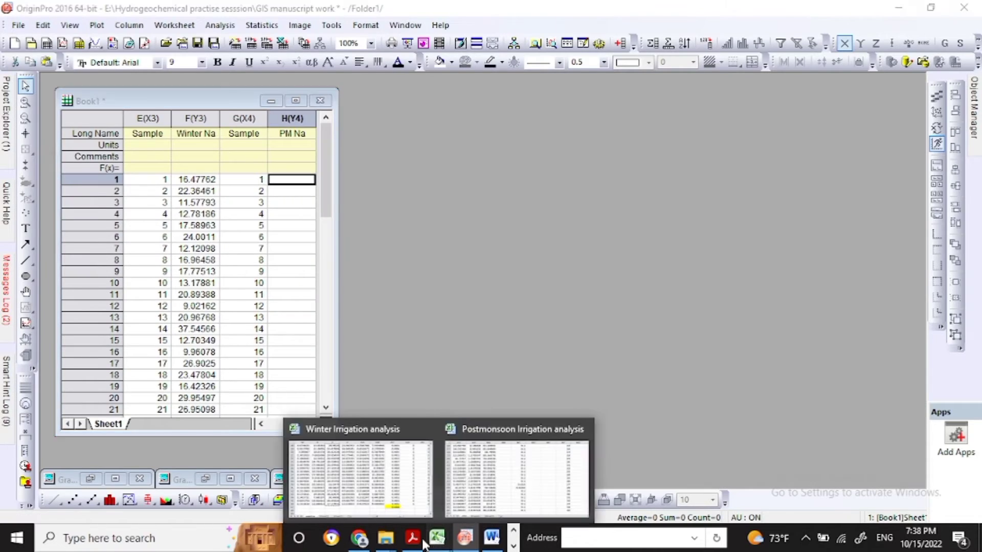
left_click(499, 488)
left_click_drag(415, 490, 357, 491)
left_click_drag(453, 382, 453, 259)
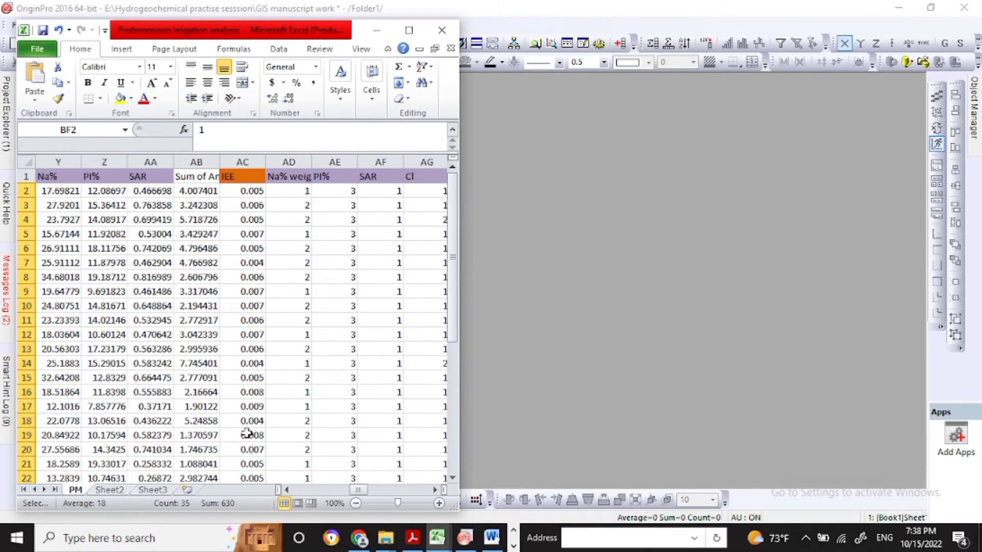
double_click(287, 490)
left_click_drag(151, 192, 160, 432)
key("ctrl+c")
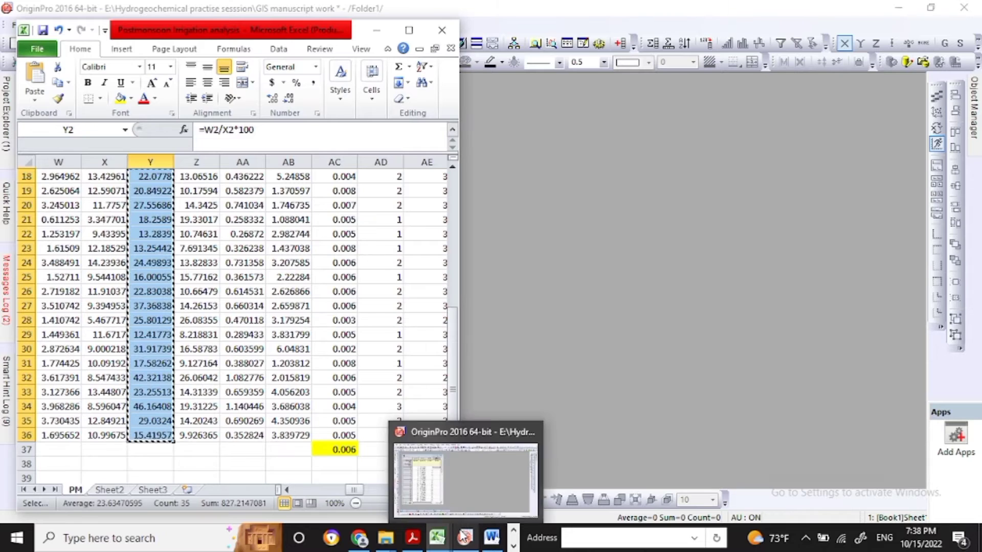
left_click(464, 538)
key("ctrl+v")
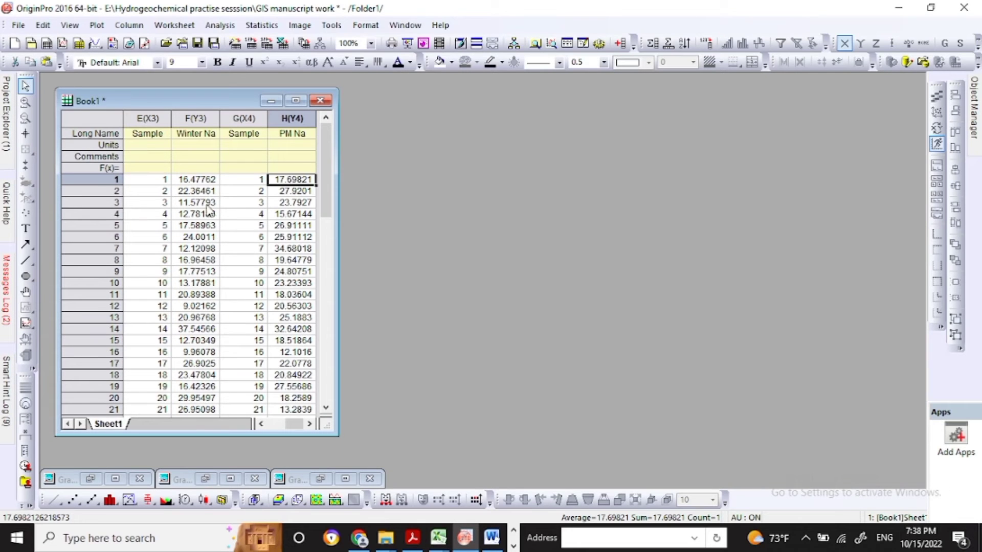
Plot rows 1 to 35 of Sample column E and Winter Na column F as a scatter graph, and fit its window beside the worksheet
left_click(261, 424)
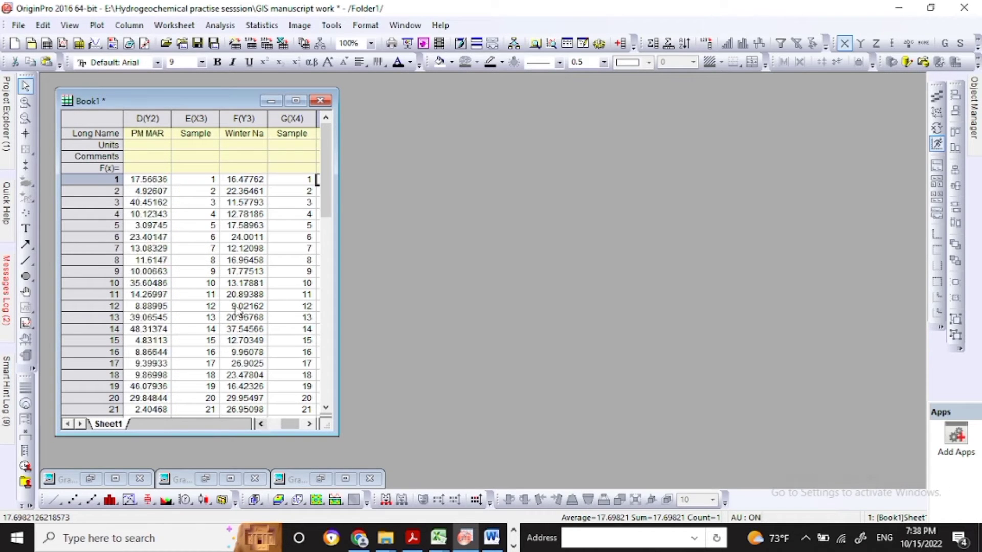
left_click_drag(199, 180, 250, 378)
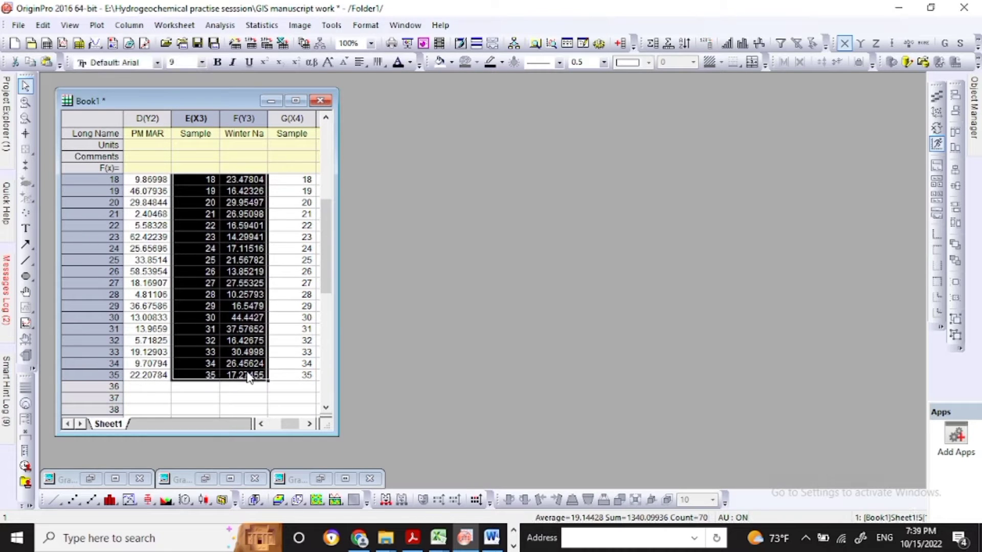
left_click(73, 503)
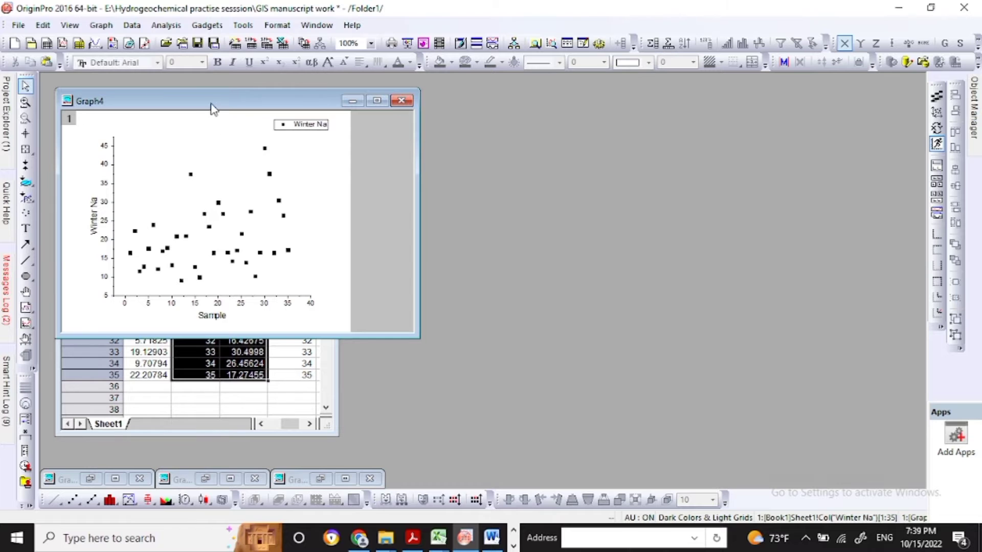
left_click_drag(207, 94, 585, 113)
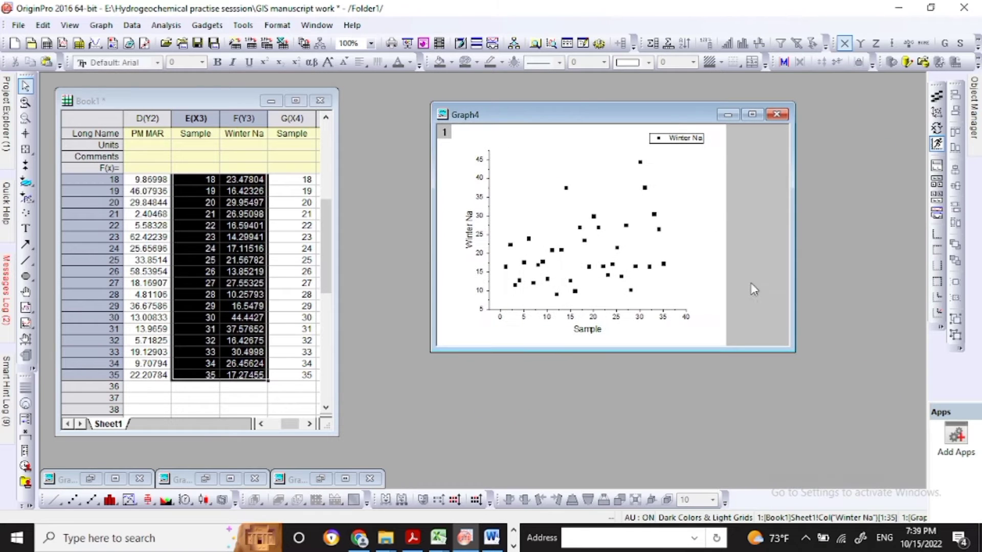
left_click_drag(793, 352, 737, 356)
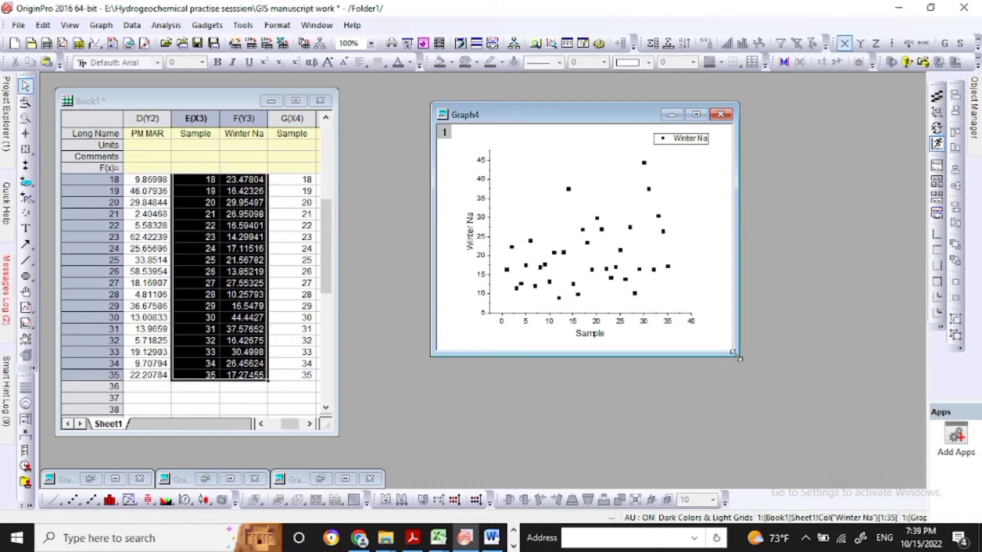
Set the scatter graph's vertical axis scale to run from 0 to 70
left_click(481, 181)
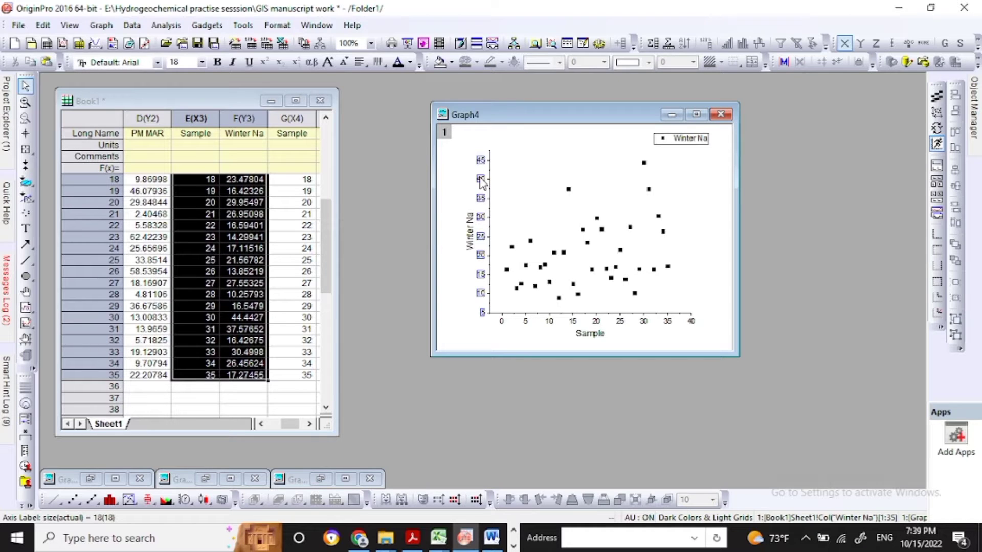
double_click(482, 182)
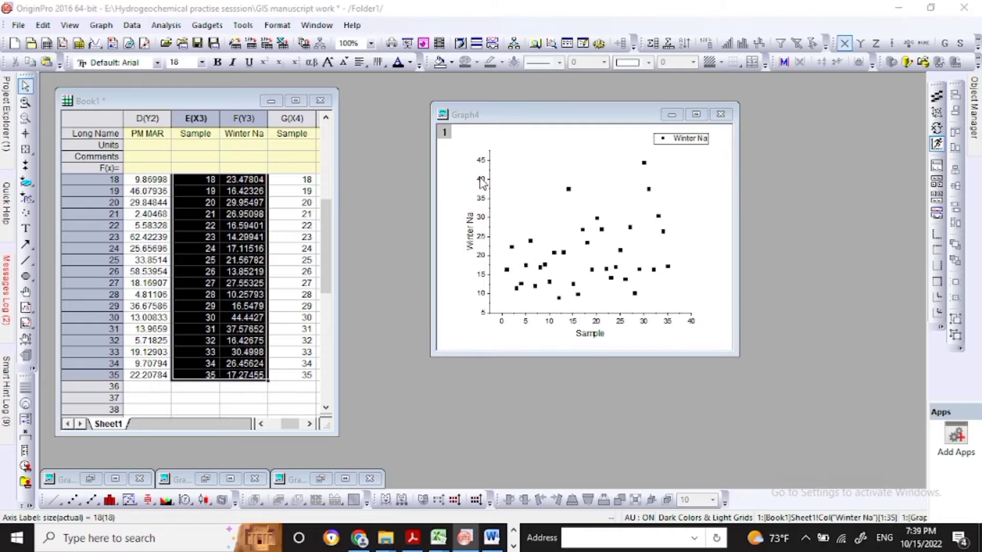
left_click(480, 178)
double_click(481, 181)
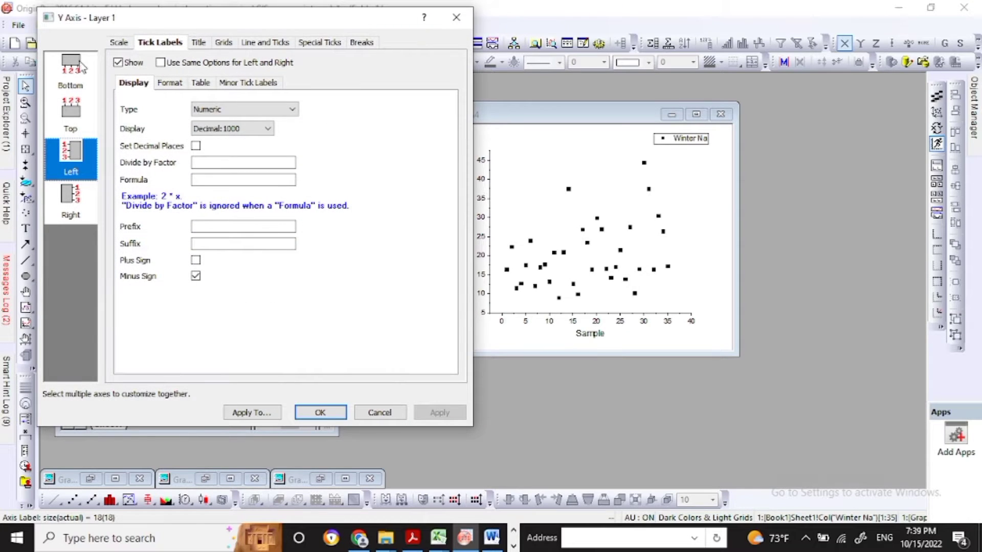
left_click(121, 44)
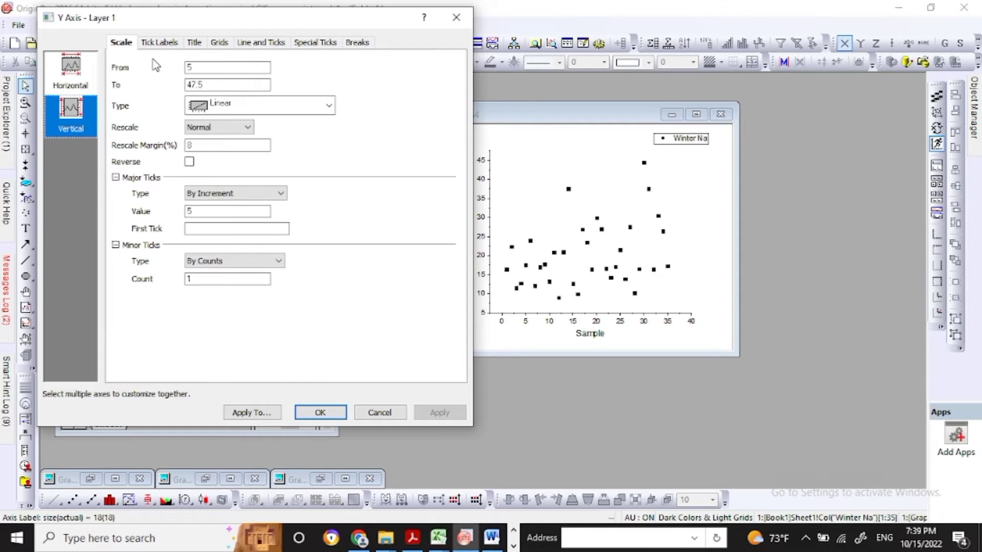
double_click(196, 69)
type("0")
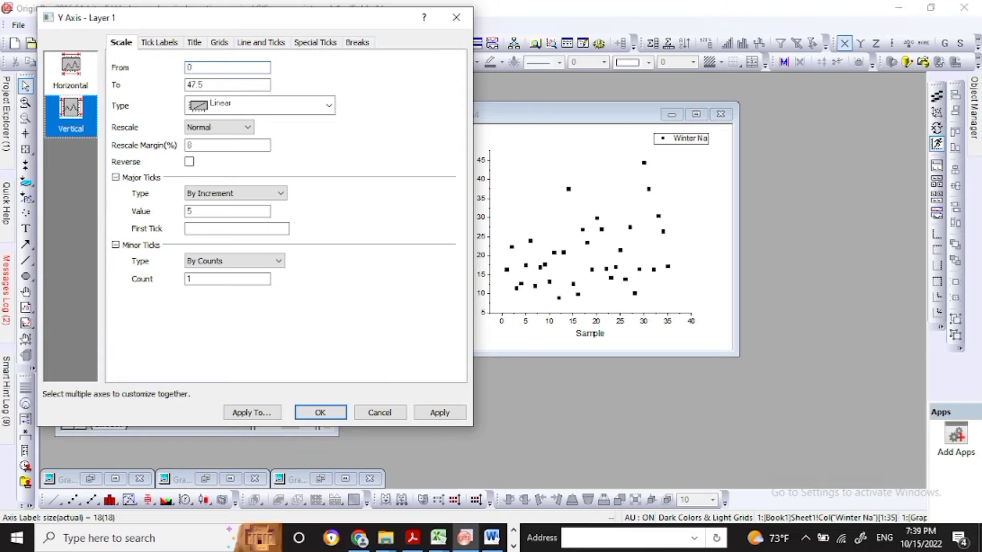
double_click(209, 85)
type("70")
left_click(321, 413)
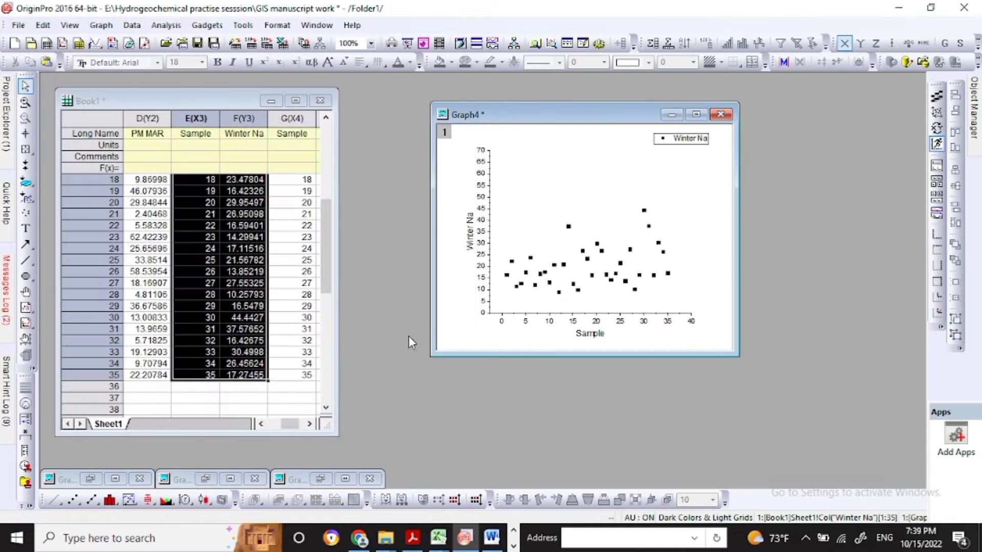
Set the vertical axis major tick increment to 10 and apply it to the graph
left_click(480, 291)
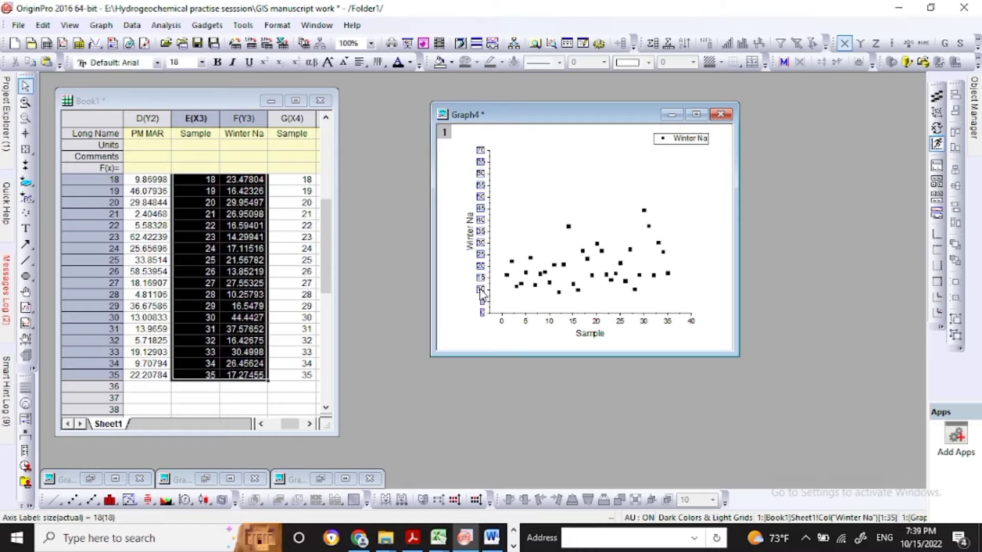
double_click(480, 290)
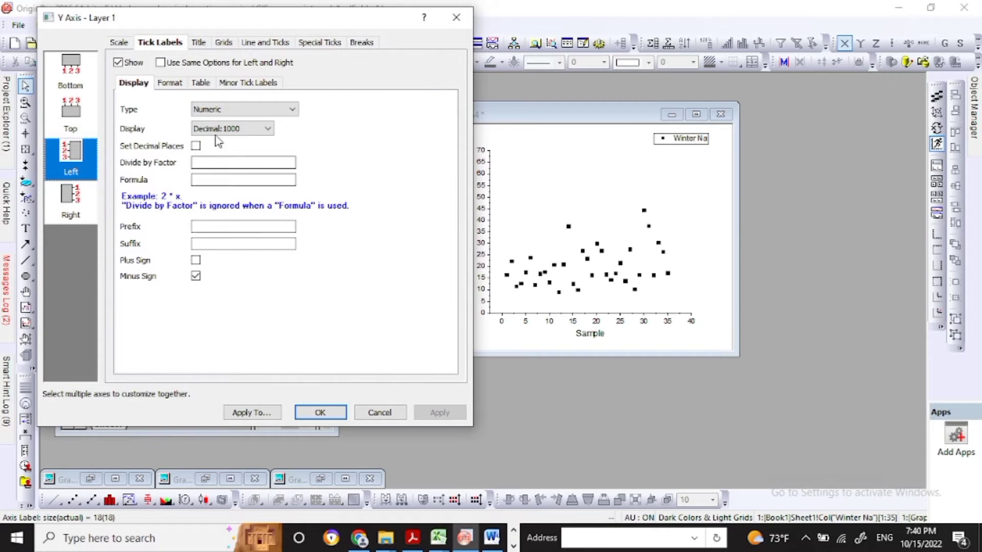
left_click(122, 43)
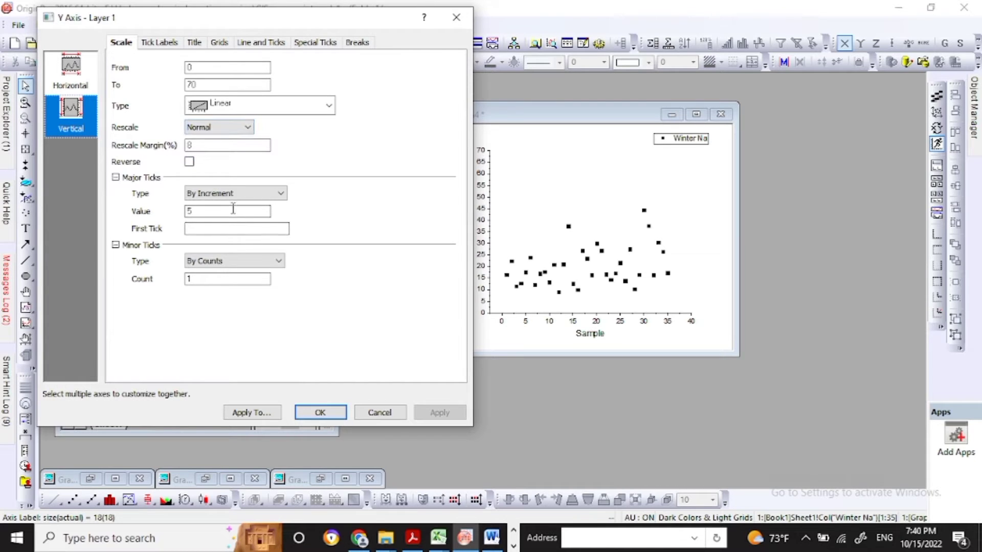
type("10")
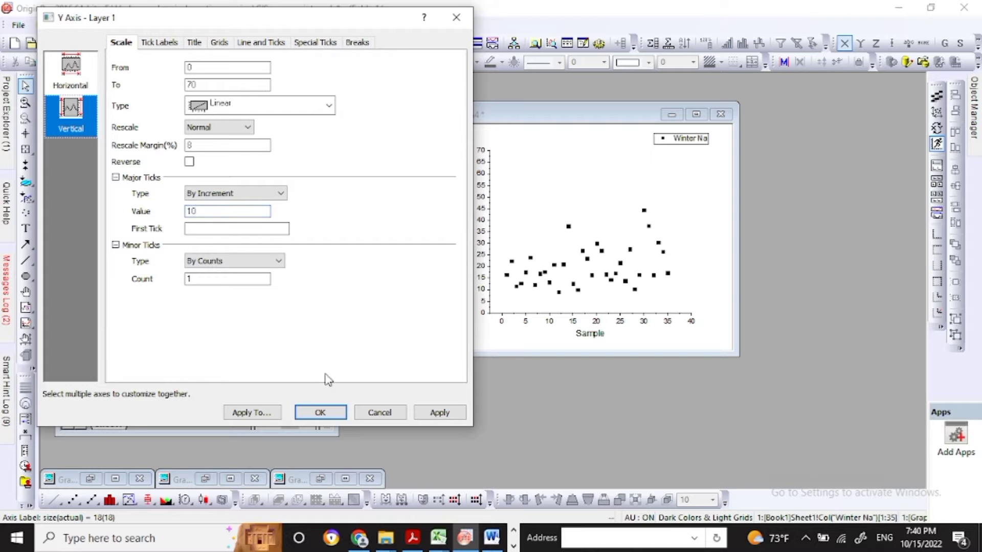
left_click(448, 417)
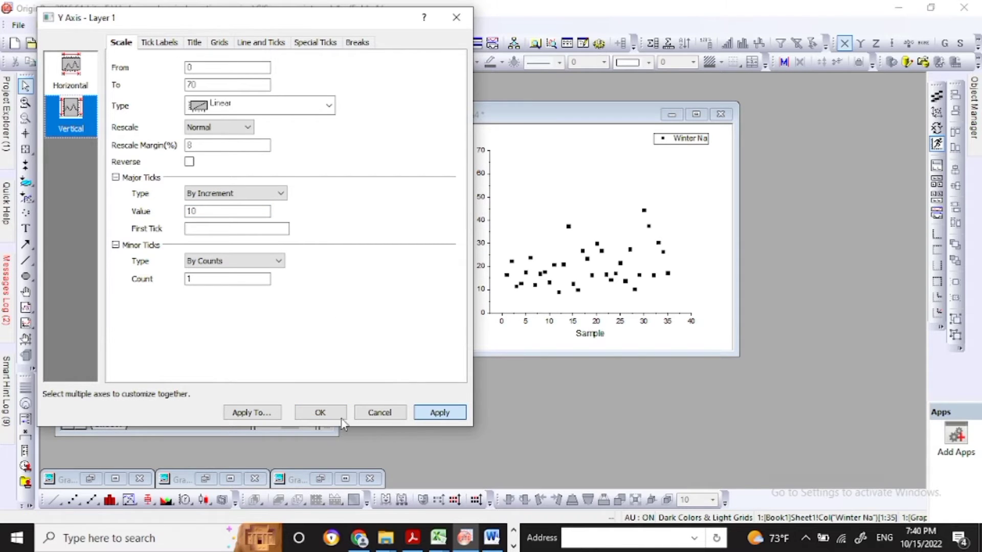
left_click(323, 413)
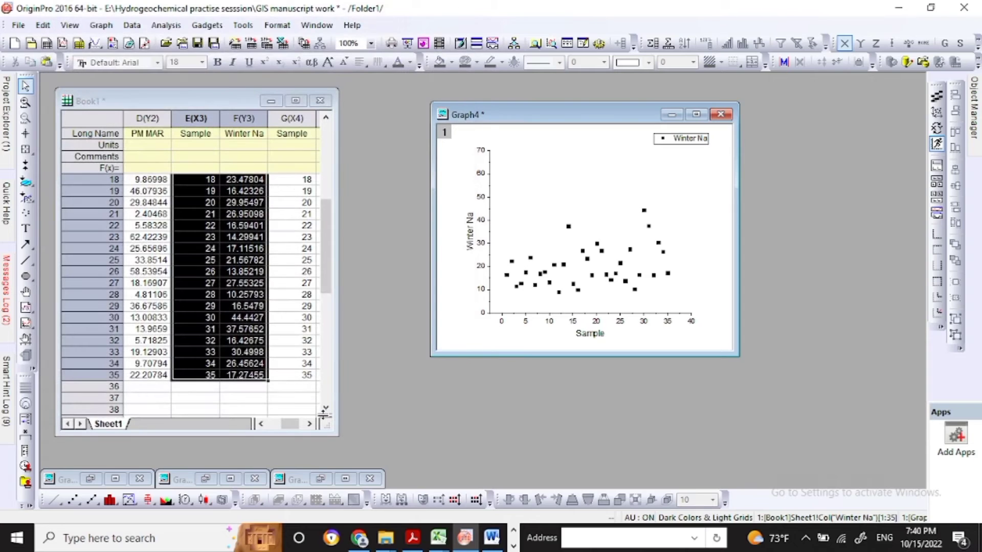
Change the Winter Na plot symbols to open circles with an edge thickness of 5
double_click(531, 259)
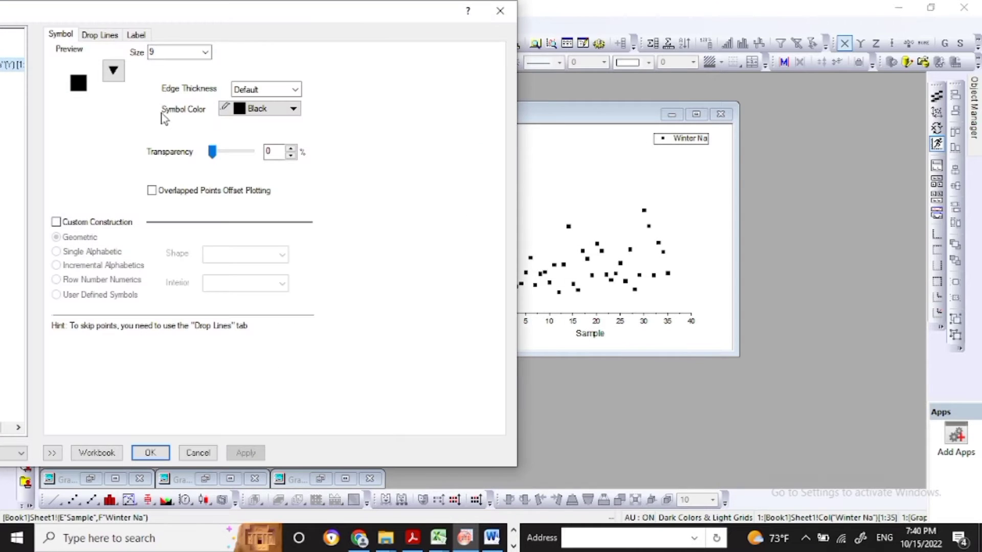
left_click(113, 72)
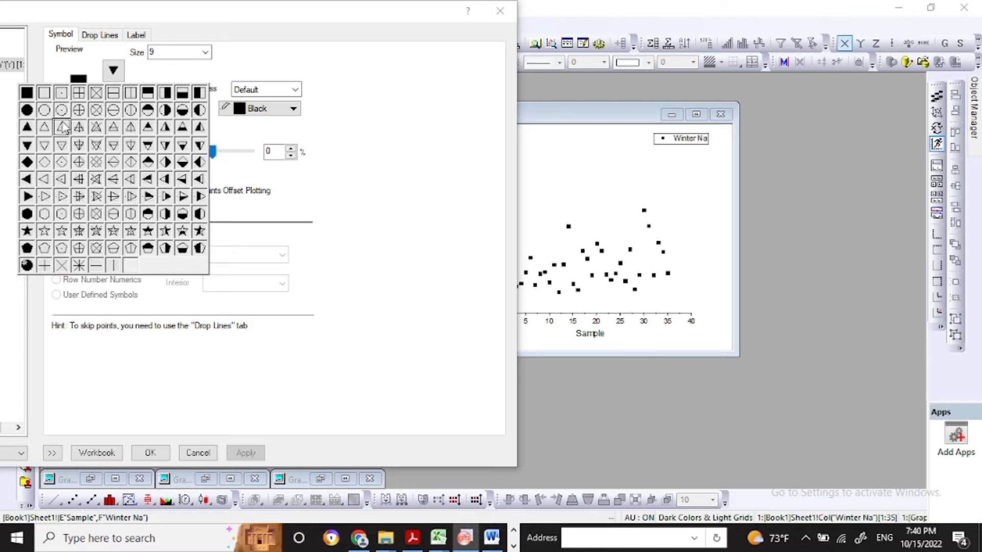
left_click(45, 110)
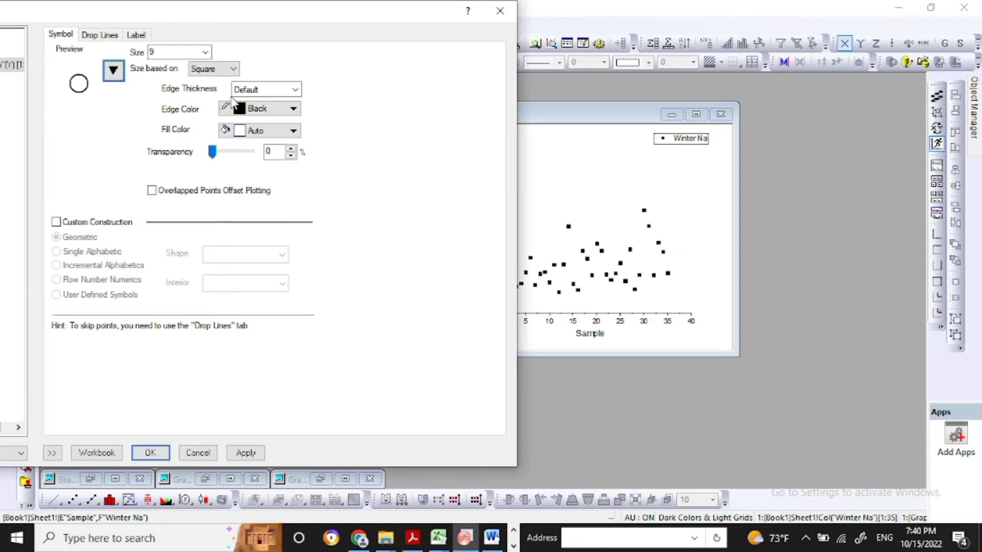
left_click(293, 110)
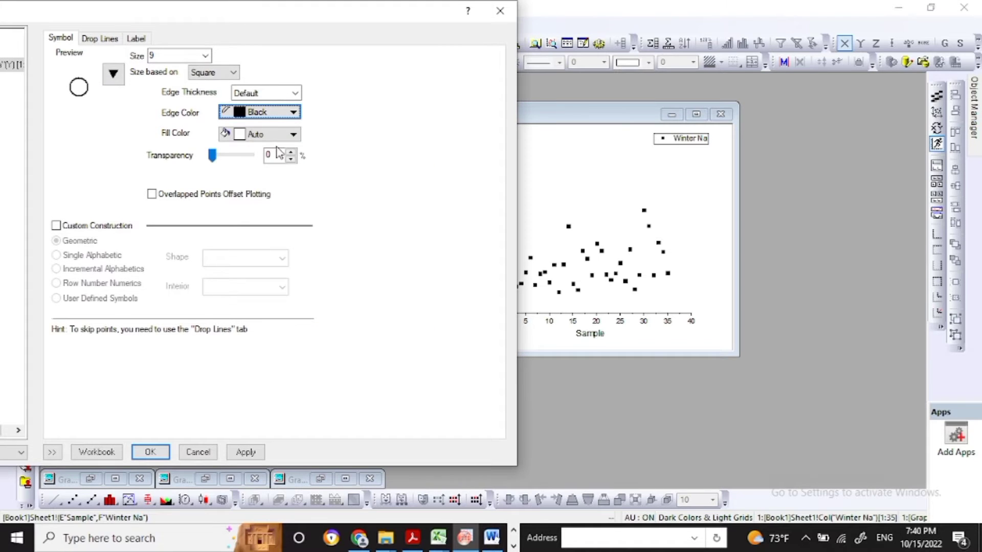
left_click(295, 95)
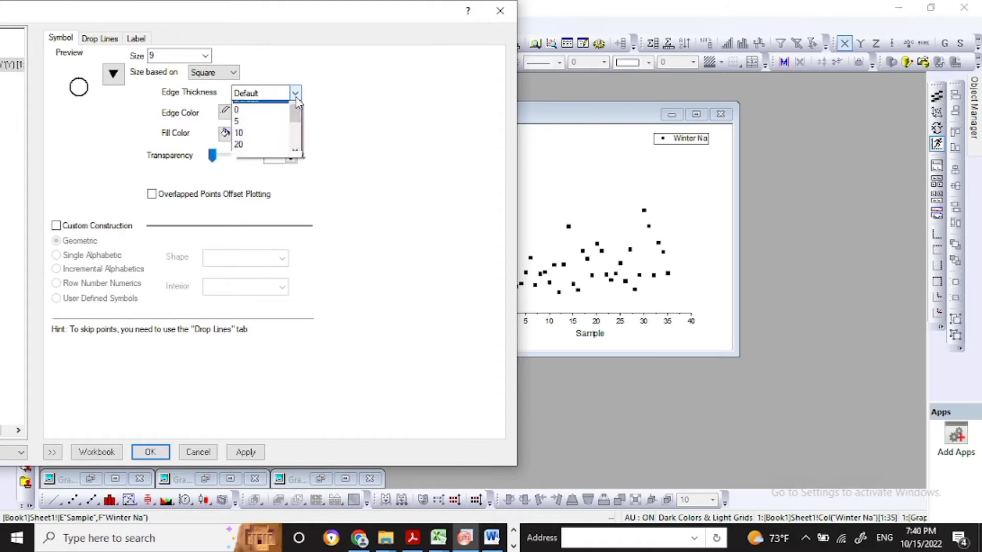
left_click(274, 132)
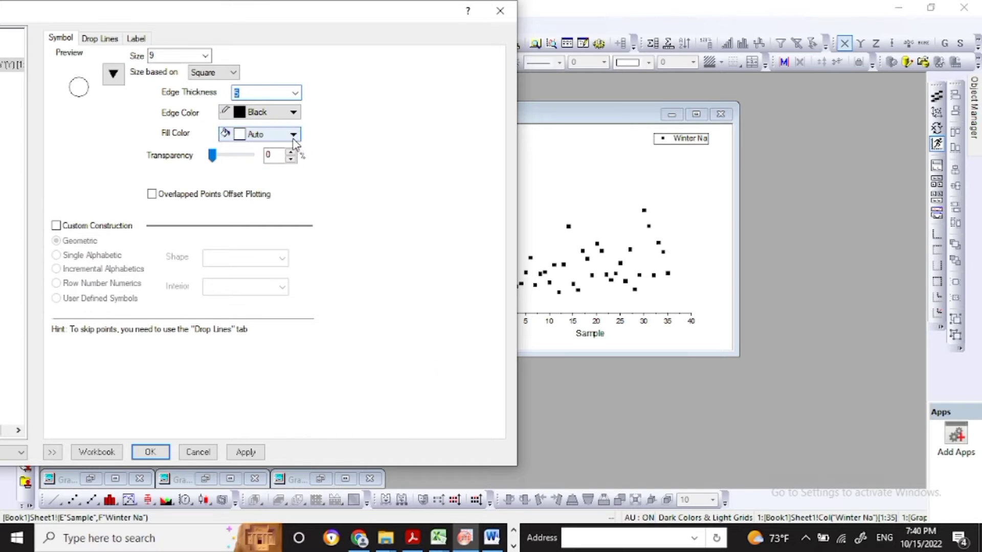
Fill the Winter Na symbols with purple #D631FF, set their size to 15, and apply the changes
left_click(294, 136)
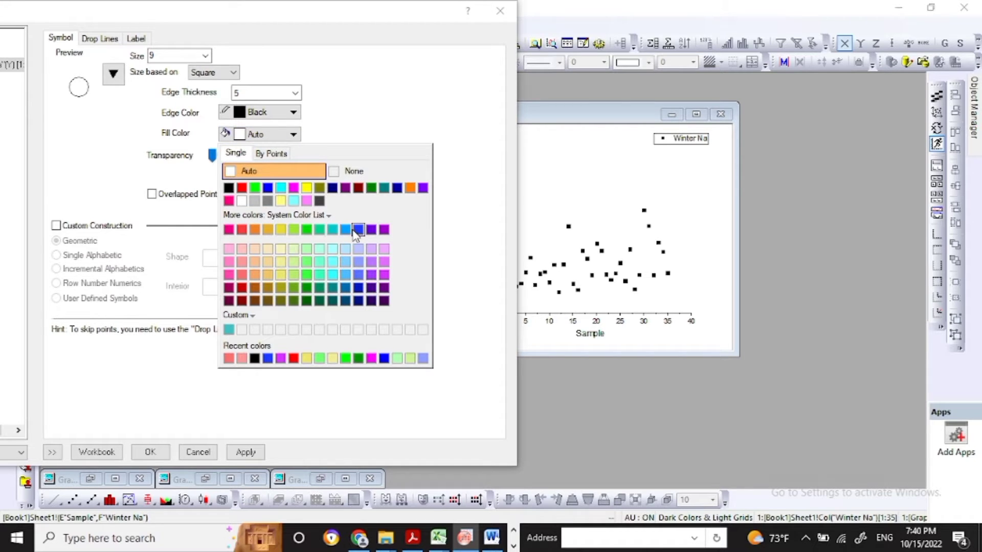
left_click(385, 275)
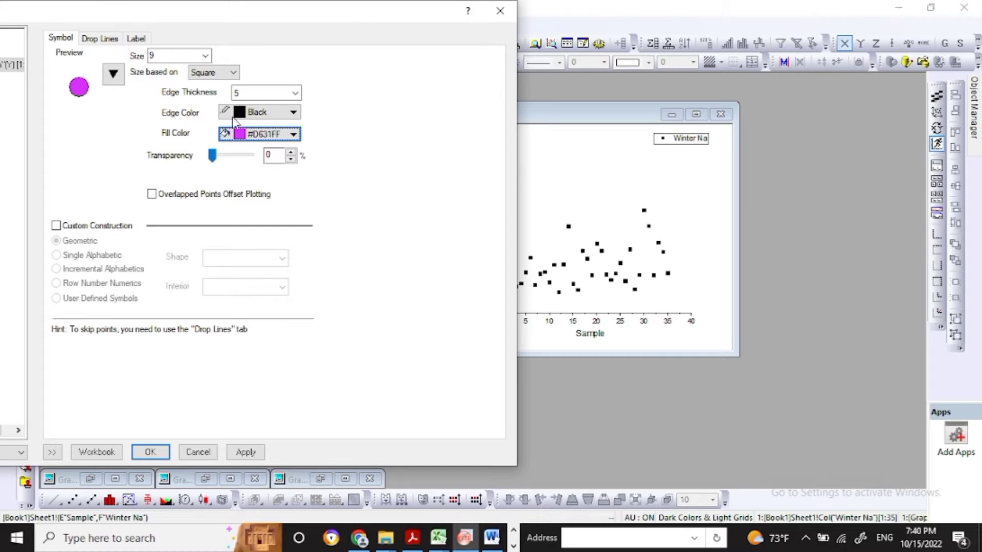
left_click(205, 55)
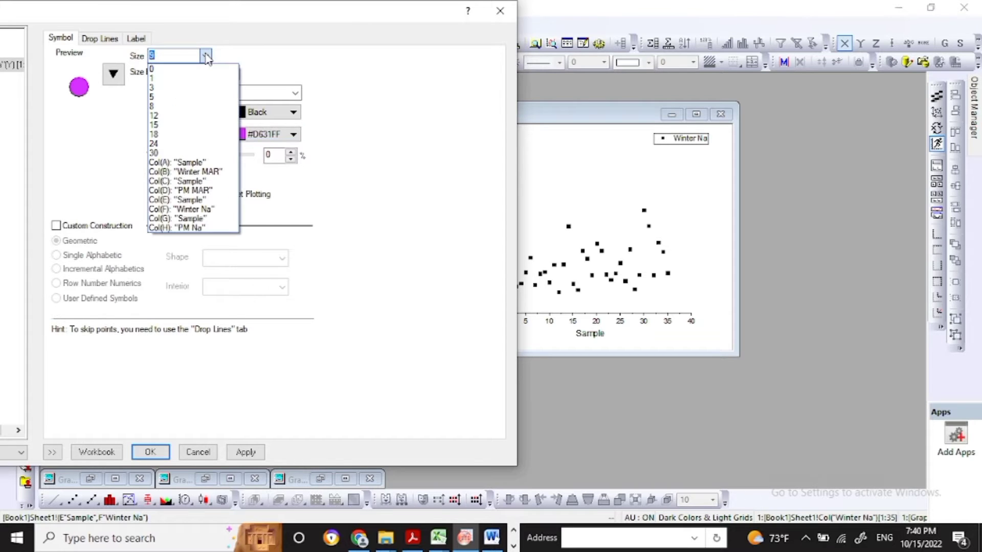
left_click(180, 125)
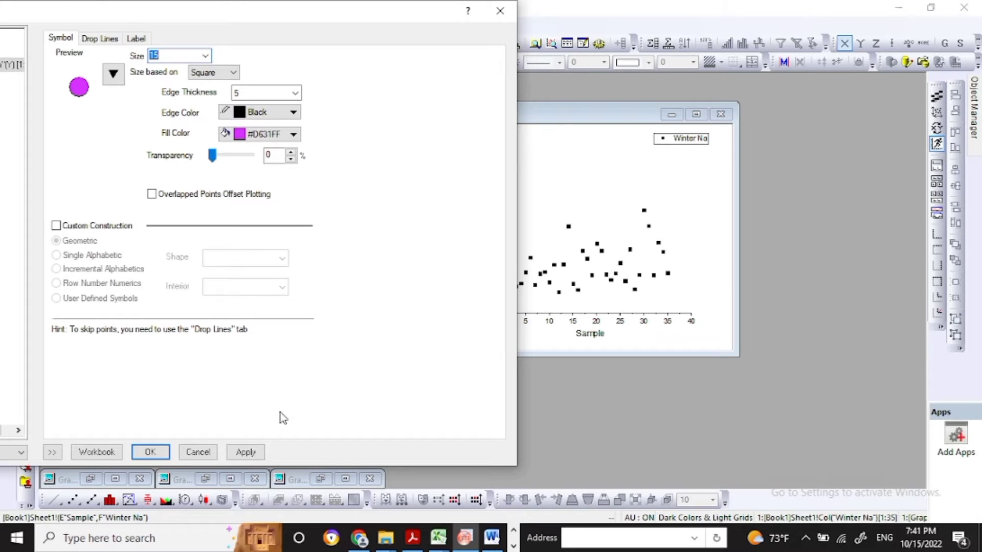
left_click(248, 453)
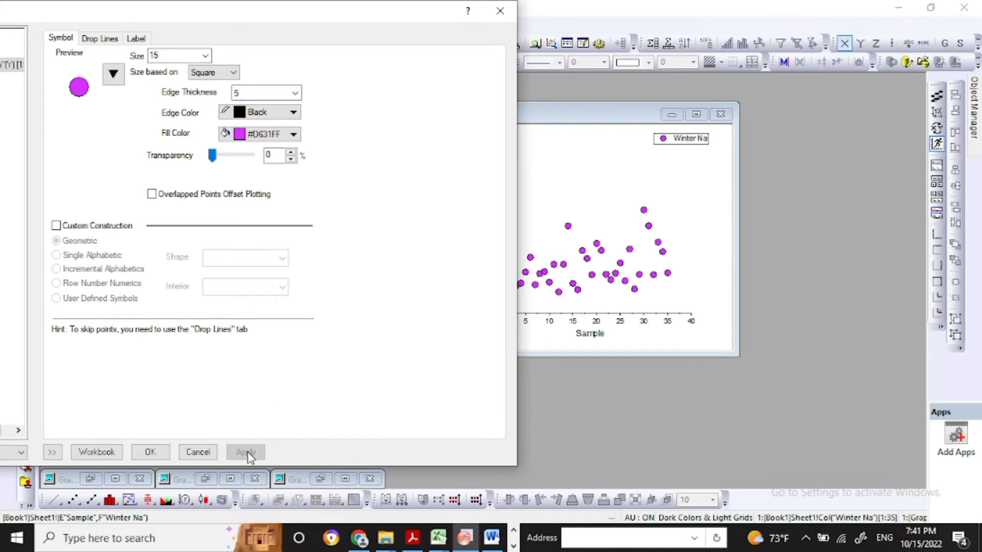
left_click(160, 453)
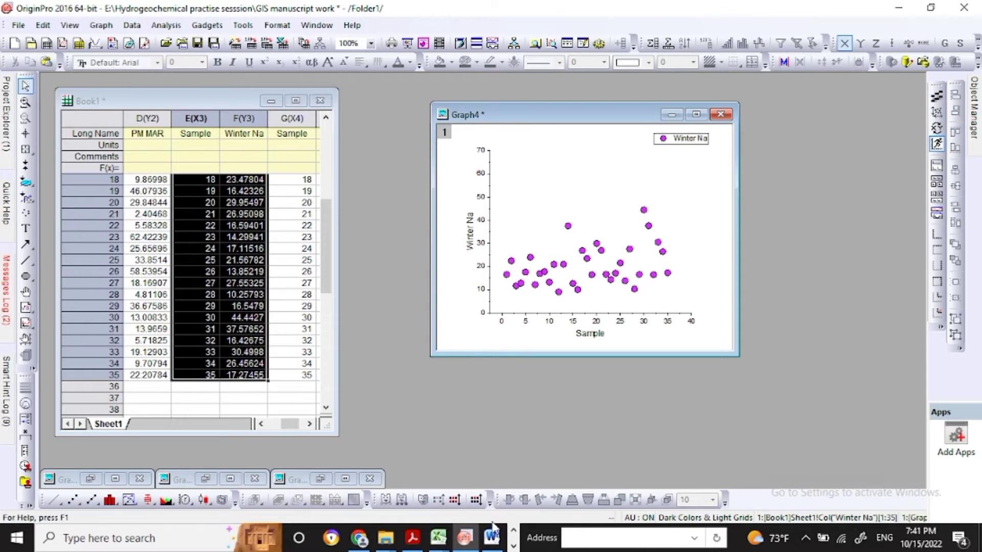
Switch to the Word document, examine the Sodium Percentage (Na %) class ranges and sample counts in its table, and return to the OriginPro graph
left_click(493, 537)
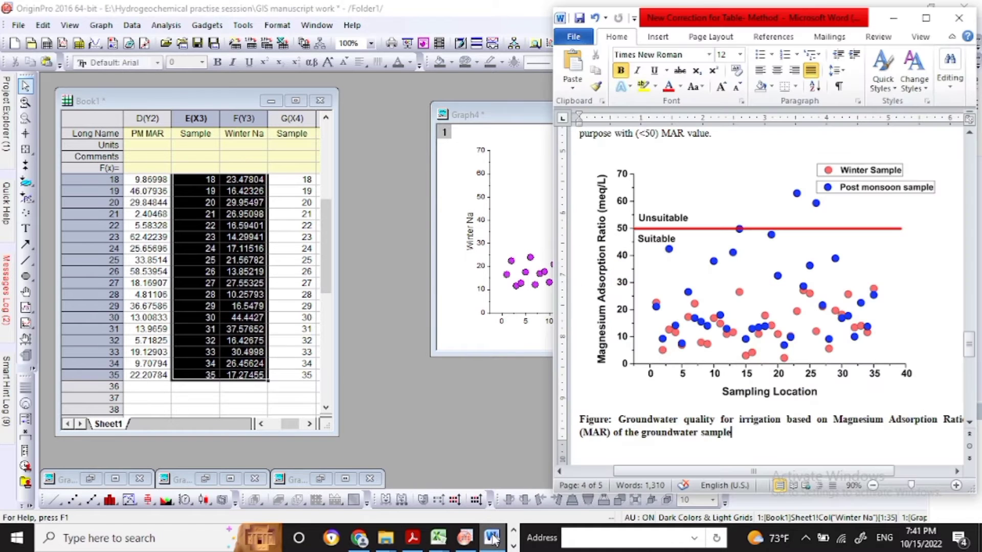
left_click_drag(970, 351, 967, 306)
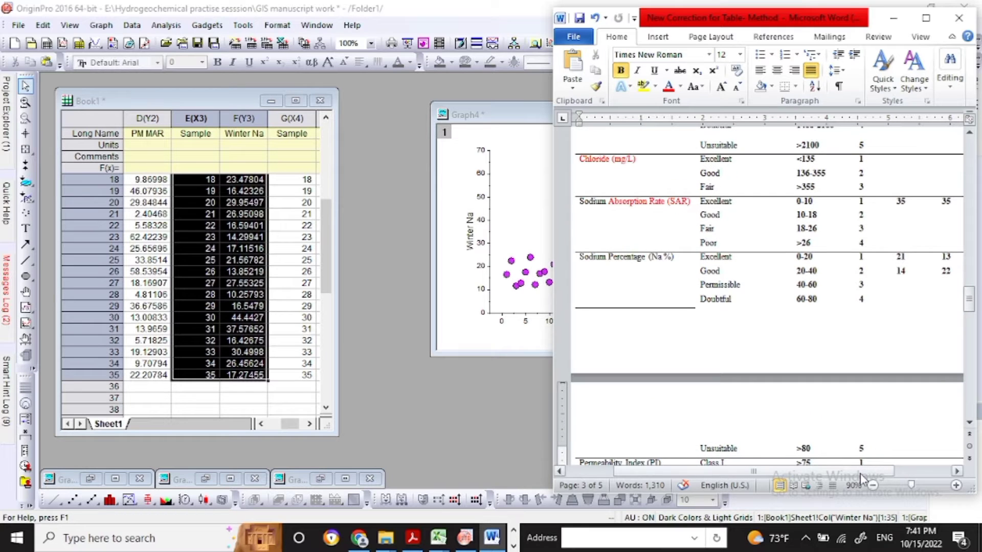
left_click_drag(860, 474, 895, 479)
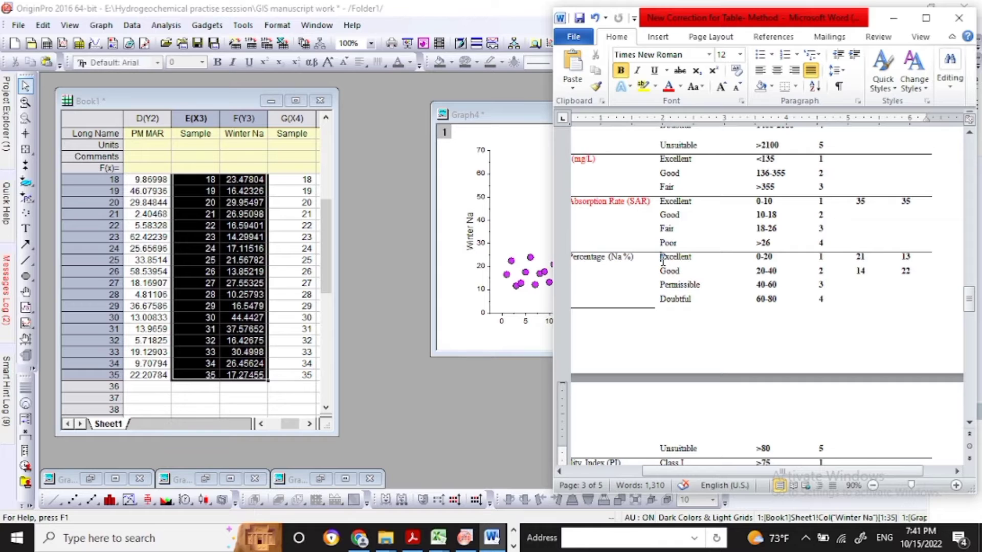
left_click_drag(663, 261, 903, 279)
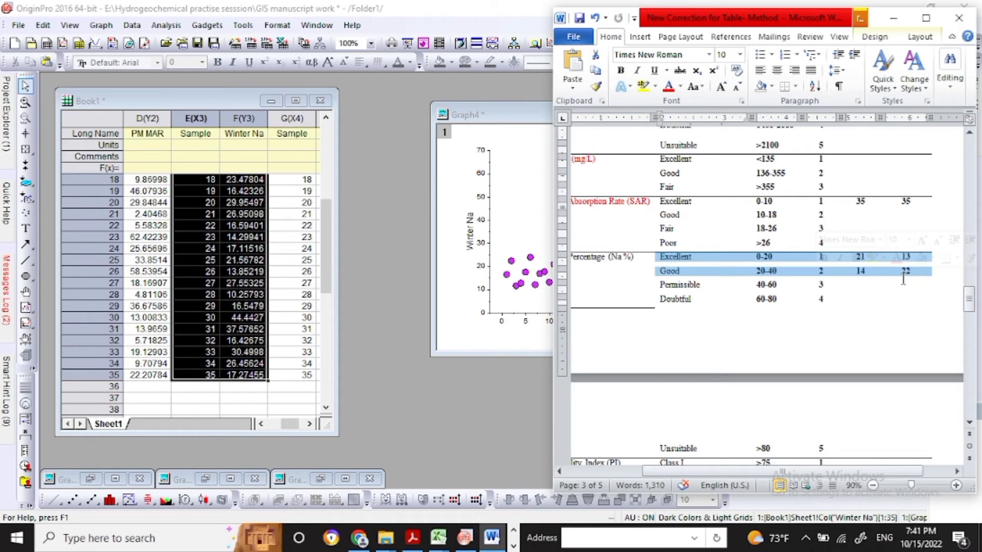
left_click(857, 285)
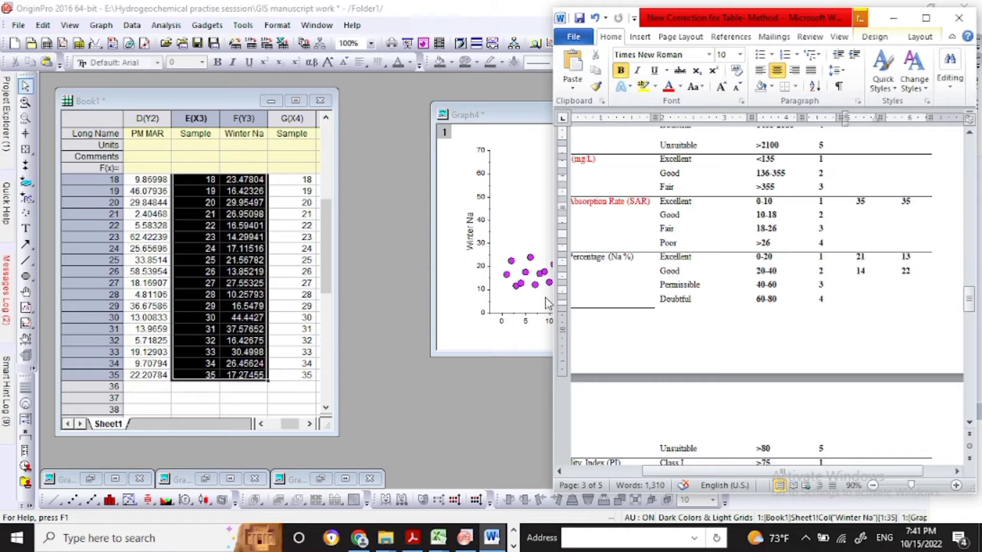
left_click(445, 329)
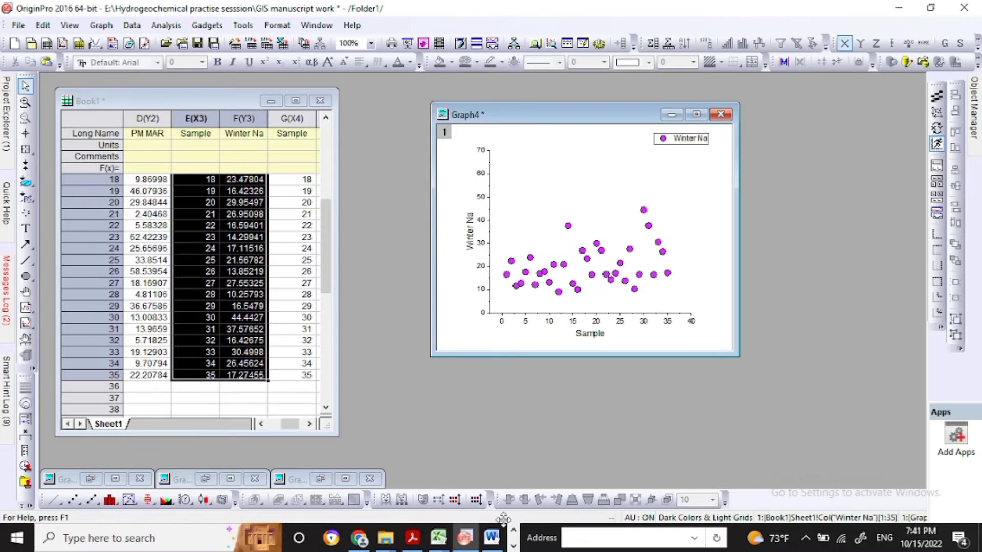
Check the Sodium Percentage (Na %) class ranges in the Word document again and return to OriginPro
left_click(492, 538)
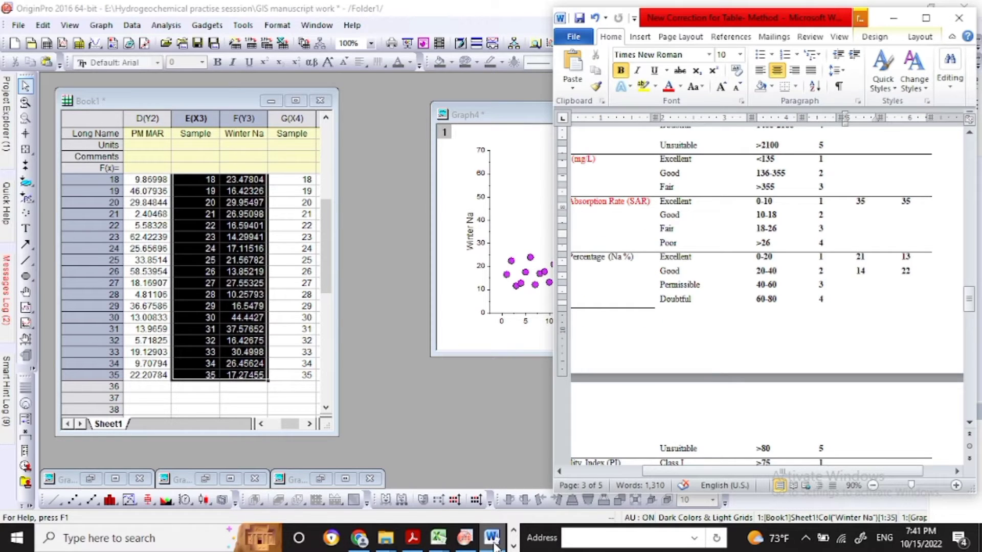
left_click(449, 323)
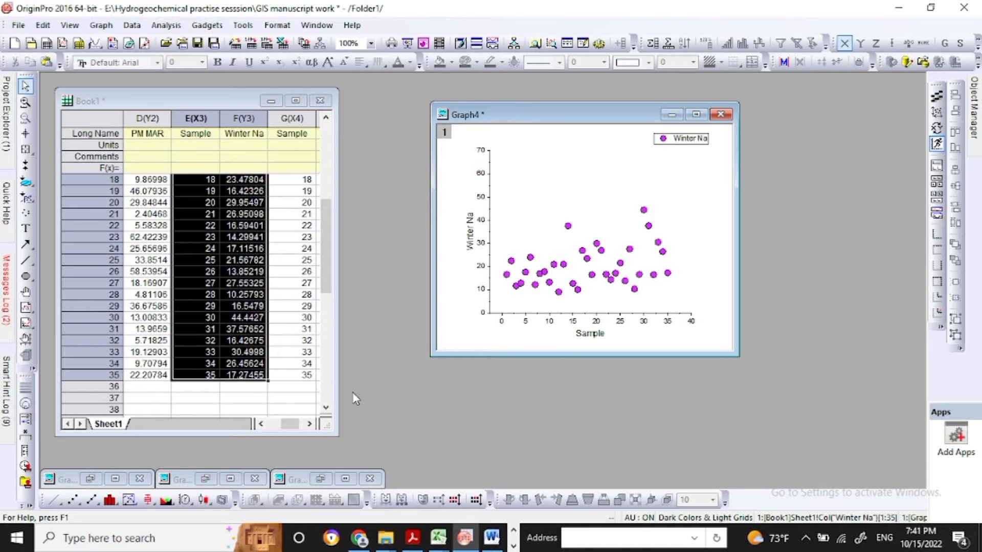
Plot the Sample and PM Na columns, rows 1 to 35, as a scatter graph and place its narrowed window over the Winter Na graph
left_click_drag(328, 260, 329, 183)
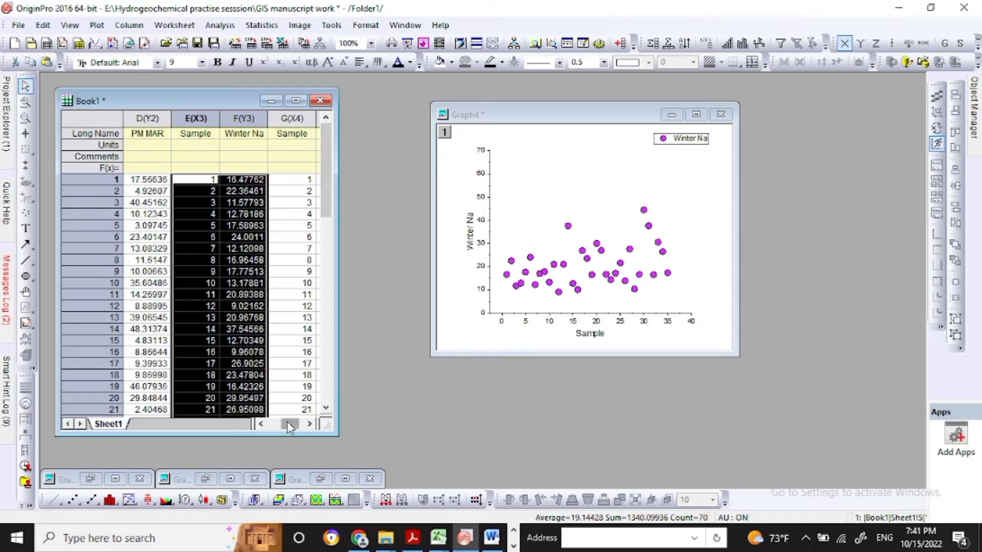
left_click_drag(286, 421, 296, 423)
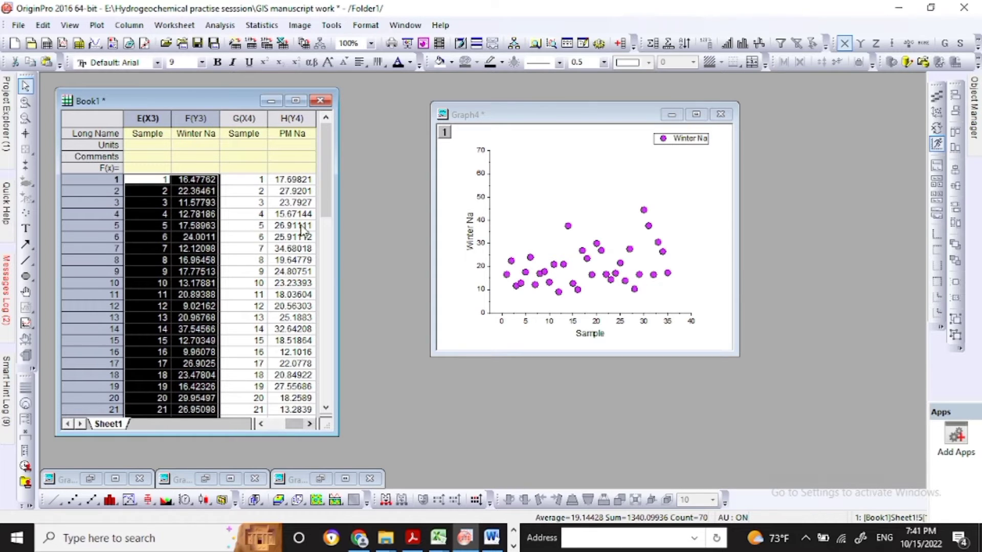
left_click_drag(256, 180, 279, 390)
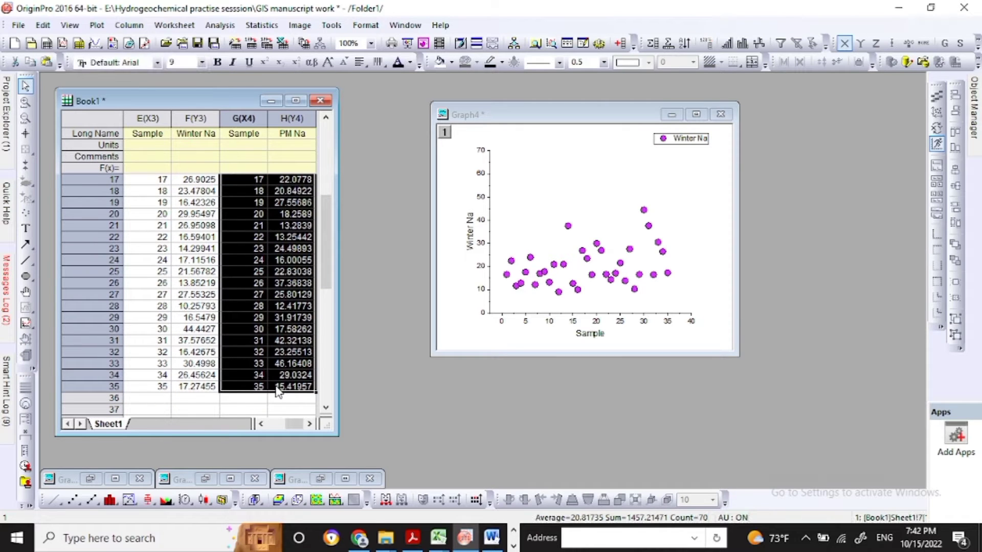
left_click(76, 500)
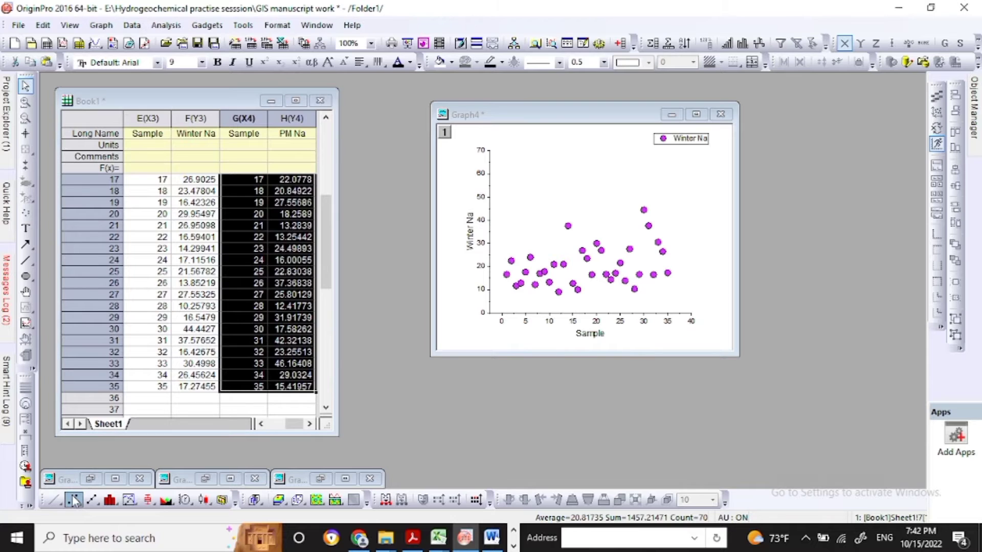
left_click_drag(233, 124, 588, 132)
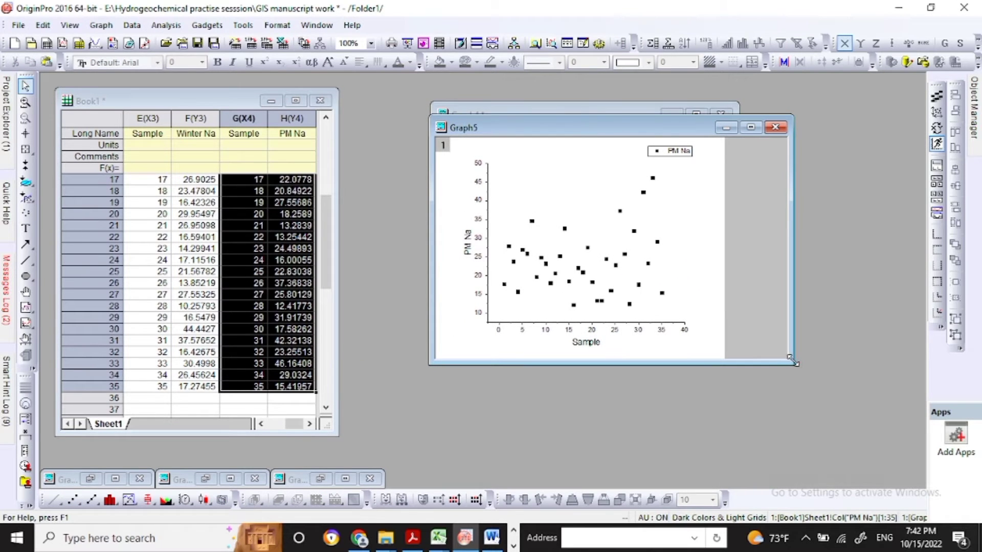
left_click_drag(793, 365, 734, 363)
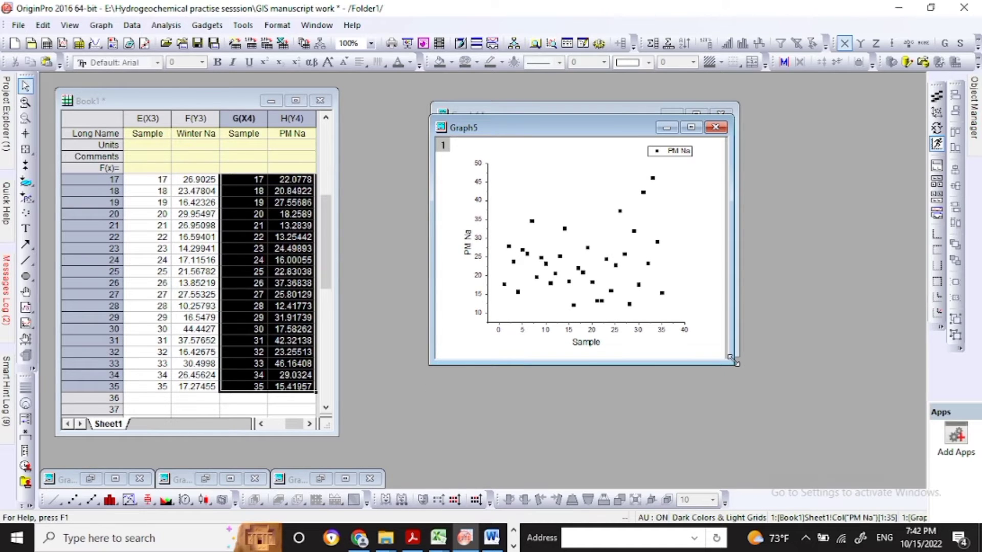
Set the PM Na graph's vertical axis to run from 0 to 70 with a major tick increment of 10
left_click(479, 295)
double_click(478, 294)
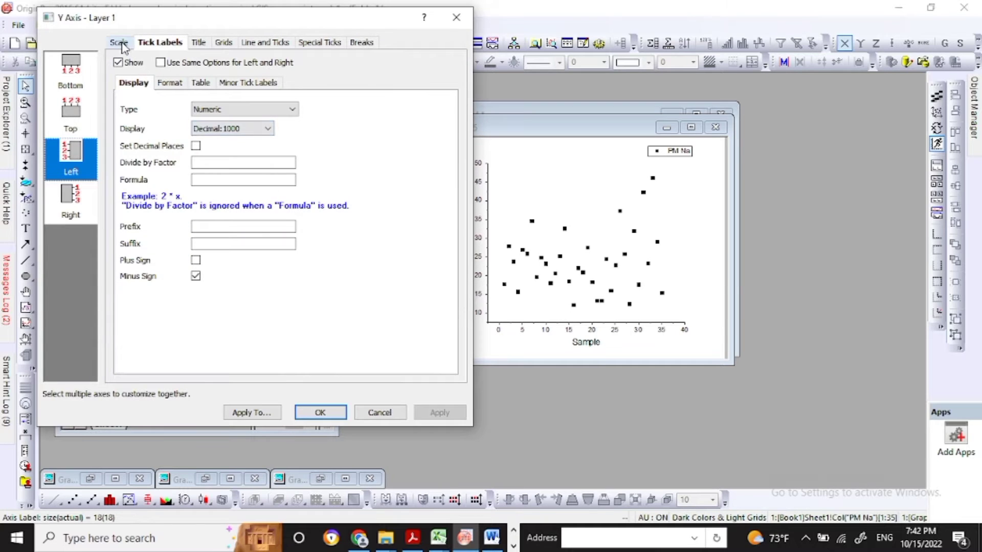
left_click(120, 43)
left_click(194, 67)
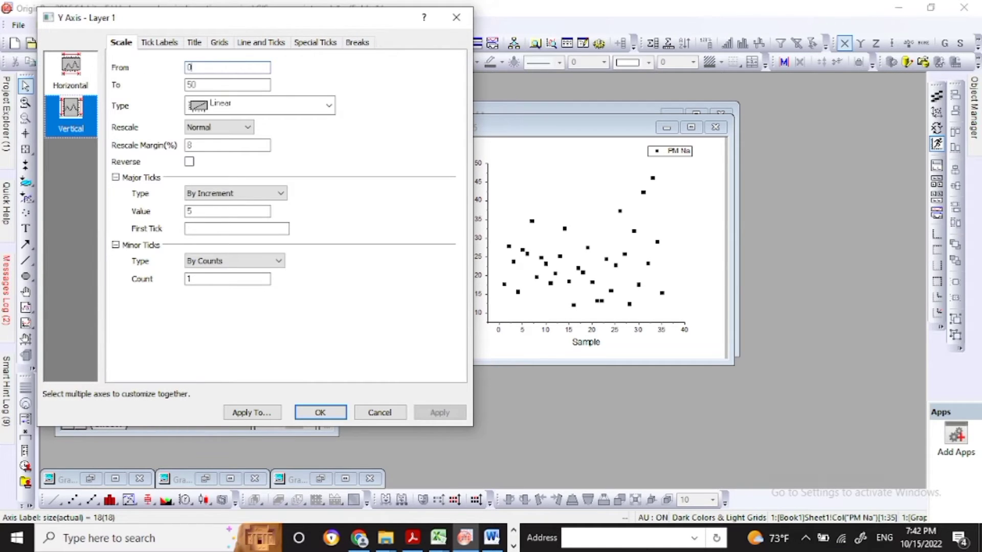
double_click(191, 85)
type("70")
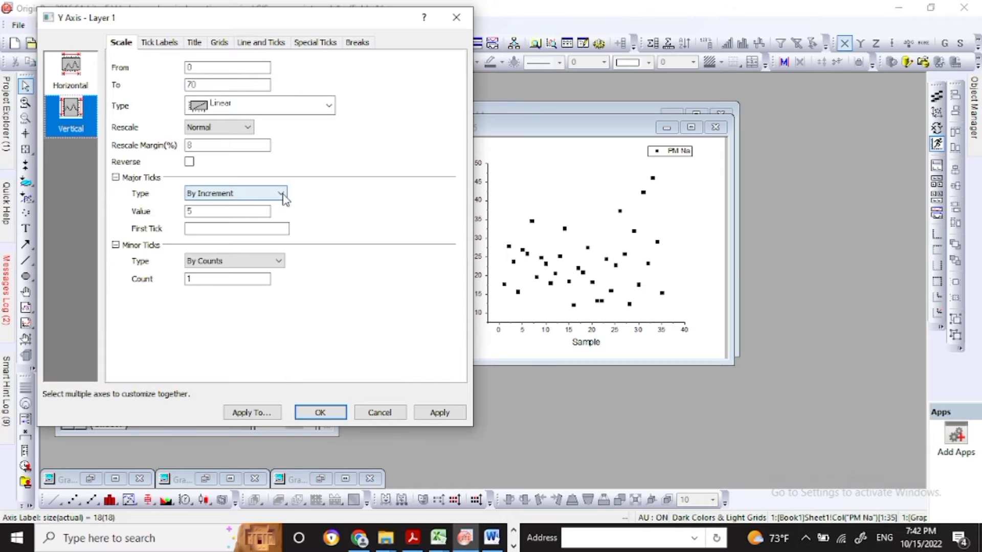
double_click(236, 211)
type("10")
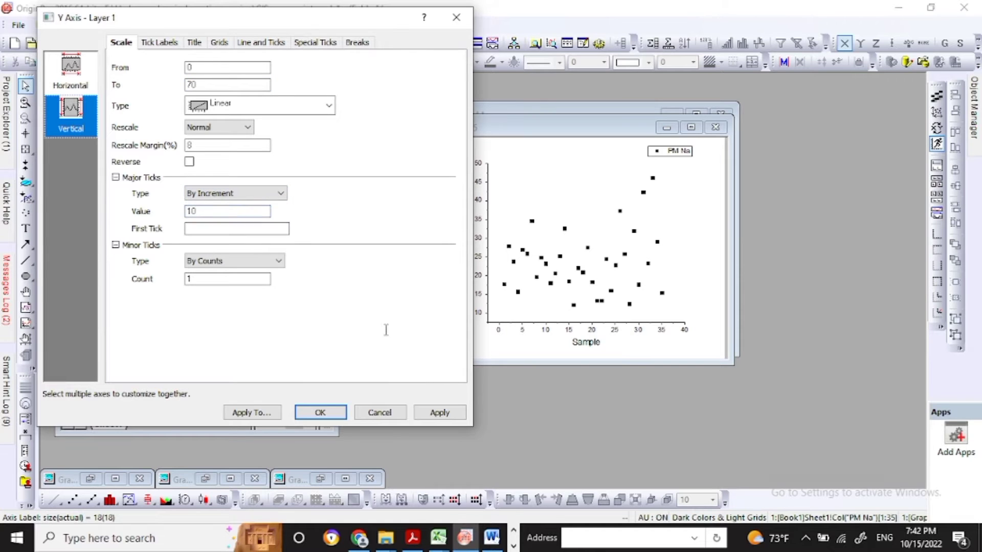
left_click(322, 412)
Change the PM Na plot symbols to open circles with a size of 15 and an edge thickness of 5
double_click(534, 245)
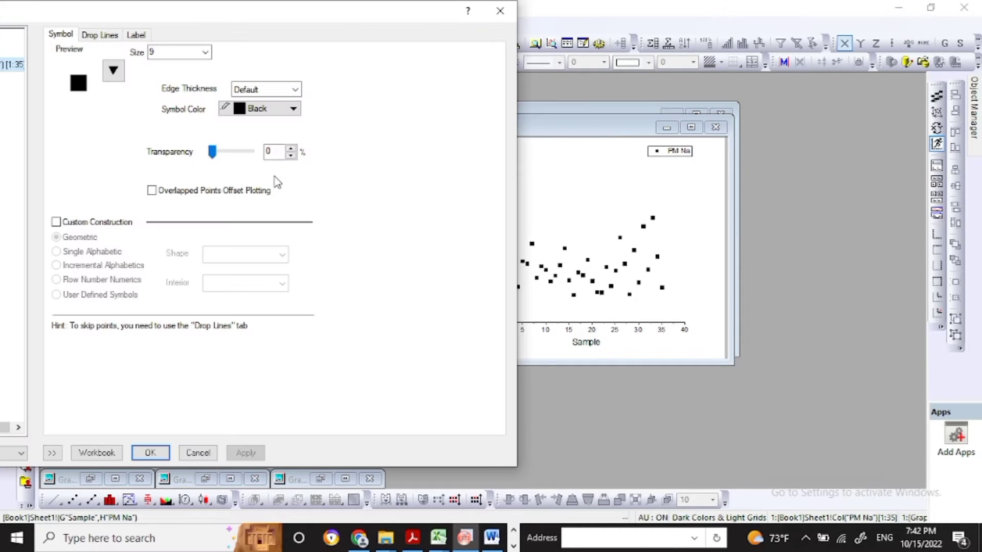
left_click(113, 71)
left_click(127, 105)
left_click(205, 53)
left_click(179, 123)
left_click(291, 110)
left_click(293, 105)
left_click(295, 90)
left_click(284, 112)
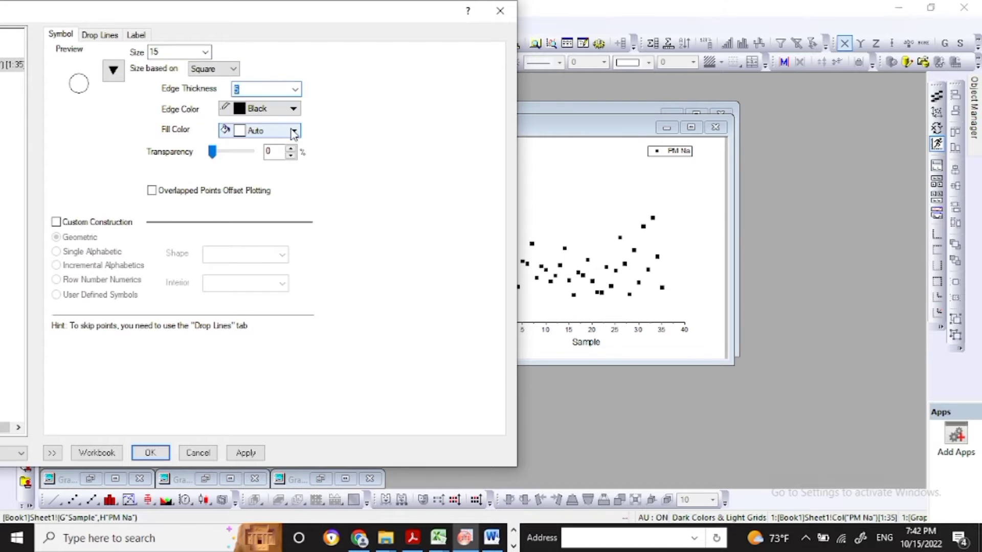
Try the fill colors #00D28C and #00C8C8 on the PM Na symbols, applying each one to the graph
left_click(294, 132)
left_click(319, 226)
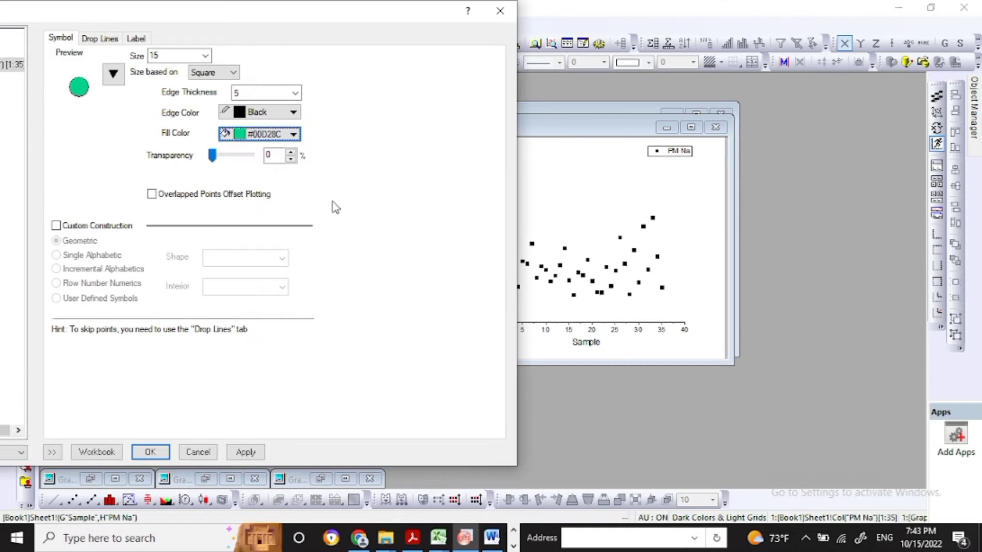
left_click(246, 453)
left_click(294, 134)
left_click(332, 229)
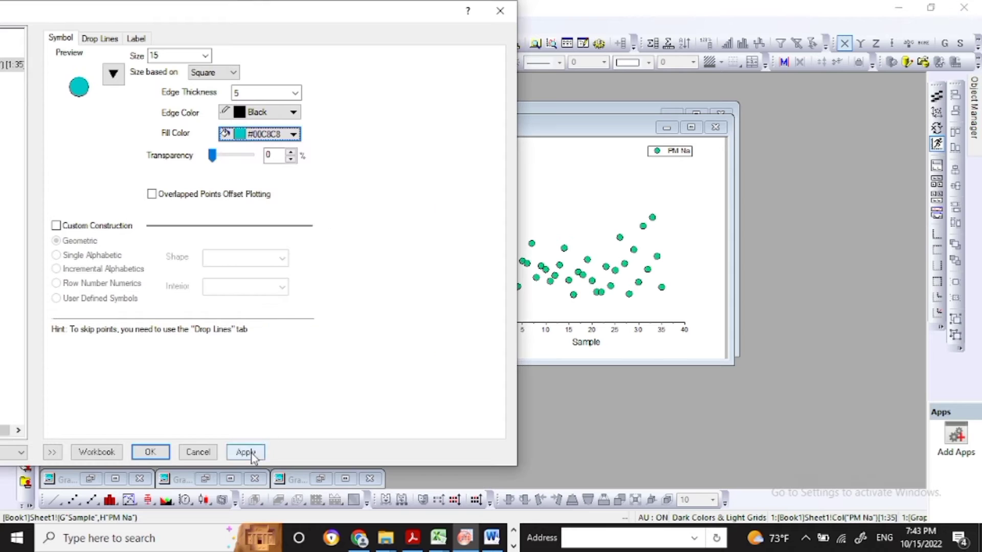
left_click(246, 453)
Fill the PM Na symbols with green #009300 and apply the plot settings
left_click(294, 134)
left_click(306, 288)
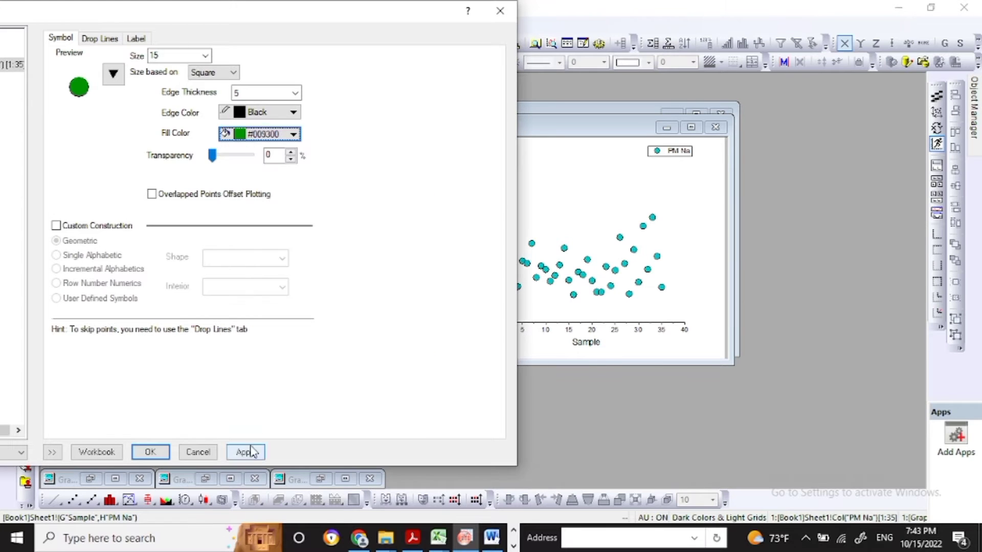
left_click(245, 452)
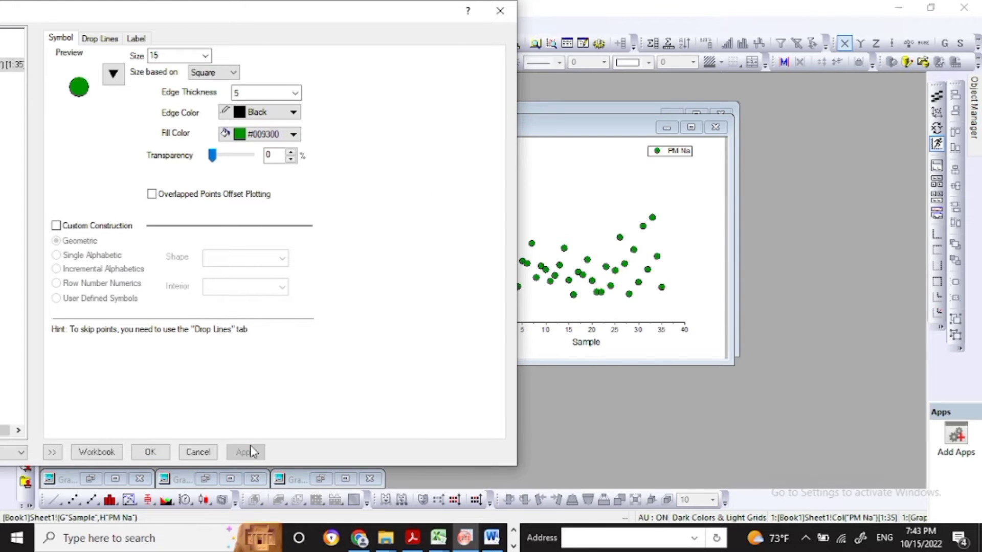
left_click(151, 452)
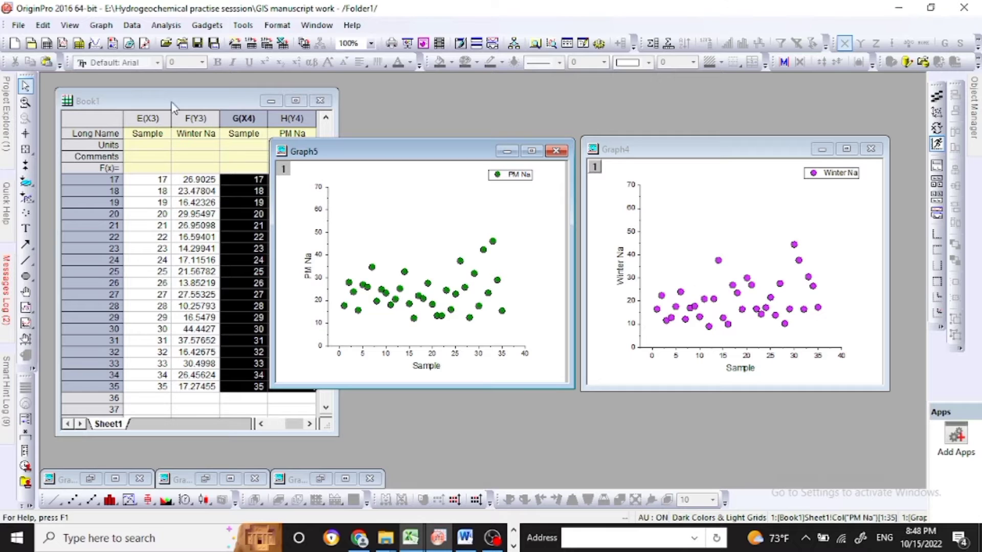
Merge the Winter Na and PM Na graphs into one graph with 1 row and 1 column, and move and enlarge its window
left_click(21, 29)
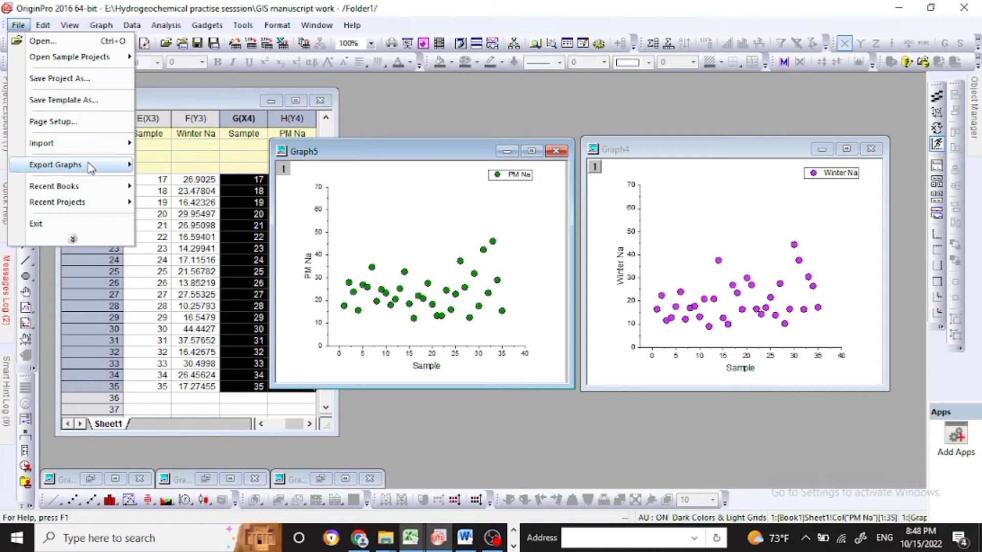
mouse_move(91, 168)
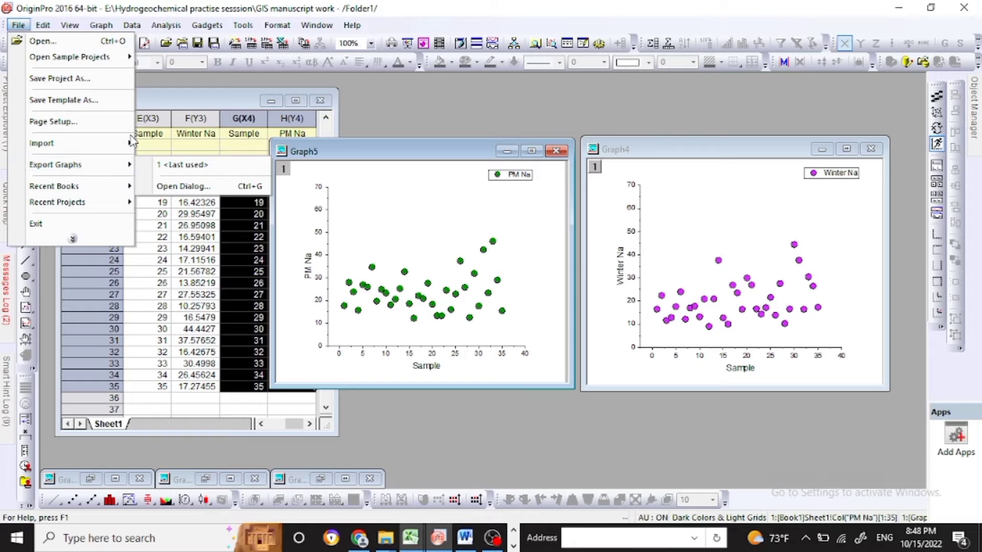
mouse_move(107, 24)
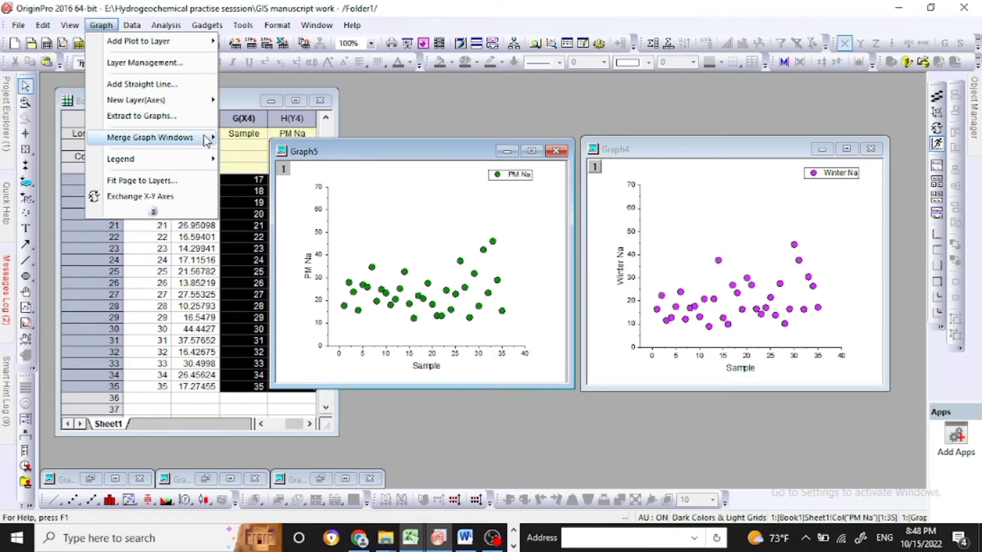
mouse_move(209, 141)
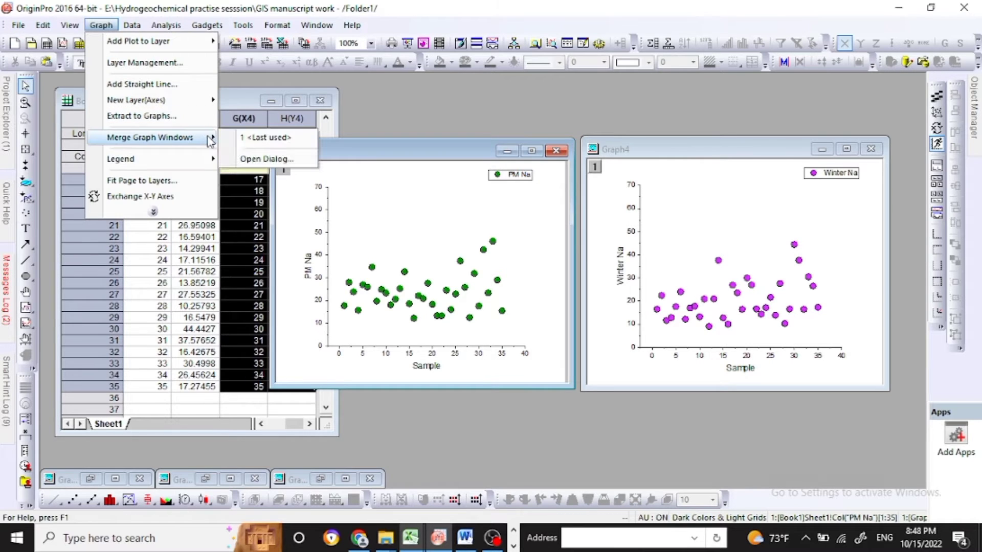
left_click(258, 161)
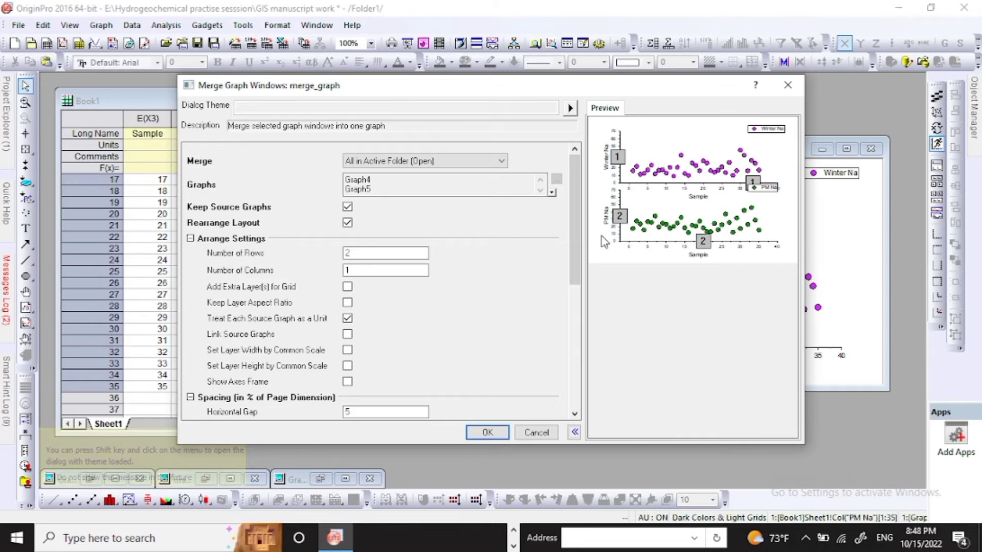
double_click(355, 252)
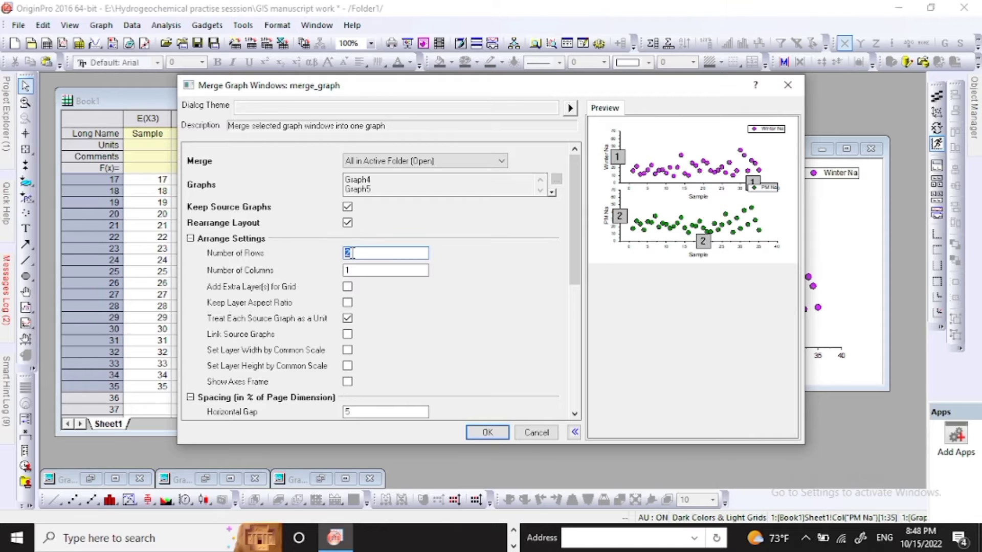
type("1")
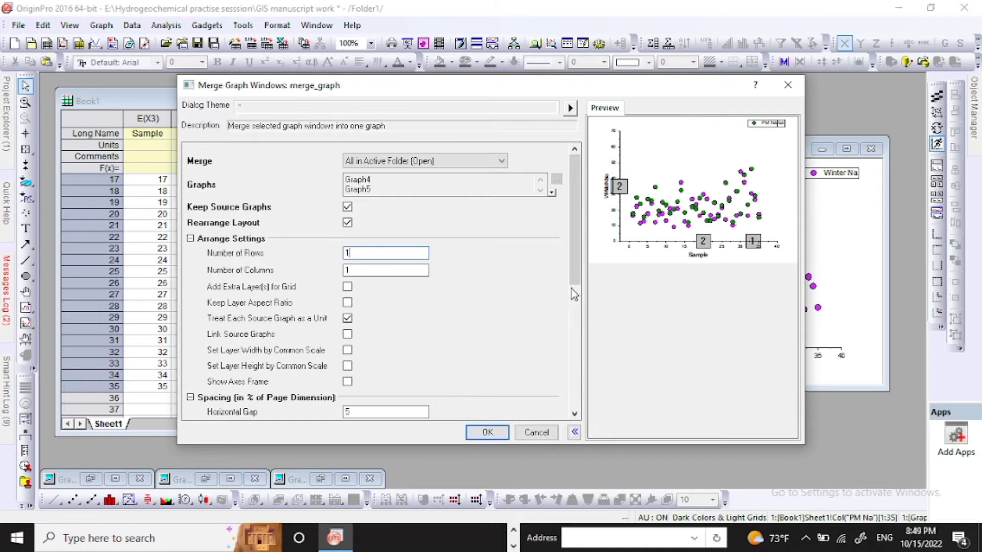
left_click_drag(578, 281, 579, 254)
left_click_drag(576, 271, 575, 409)
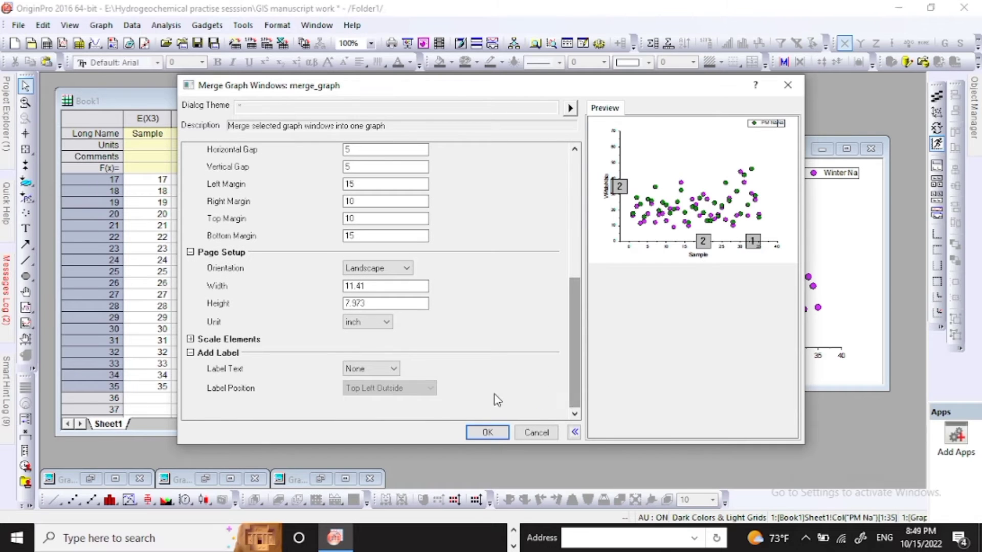
left_click(489, 434)
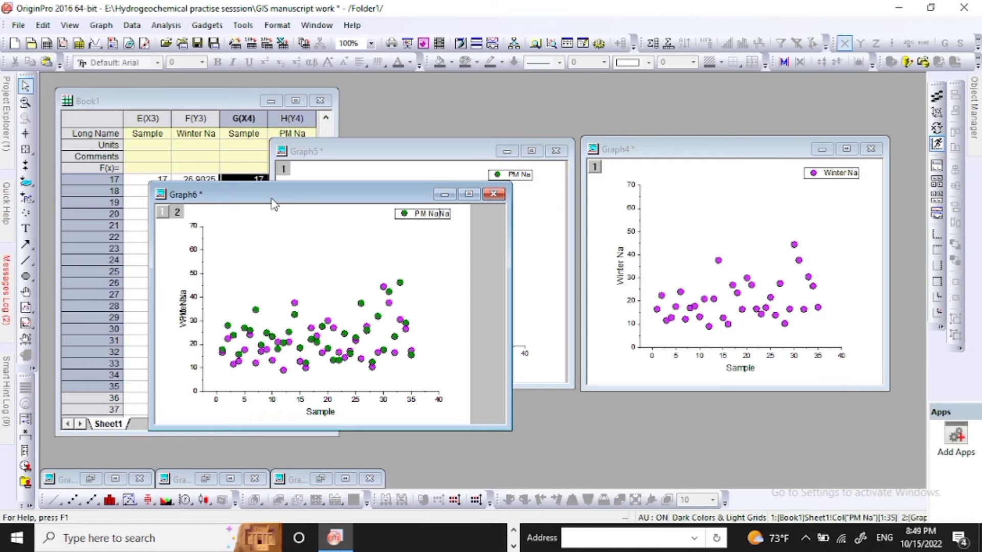
left_click_drag(271, 200, 541, 153)
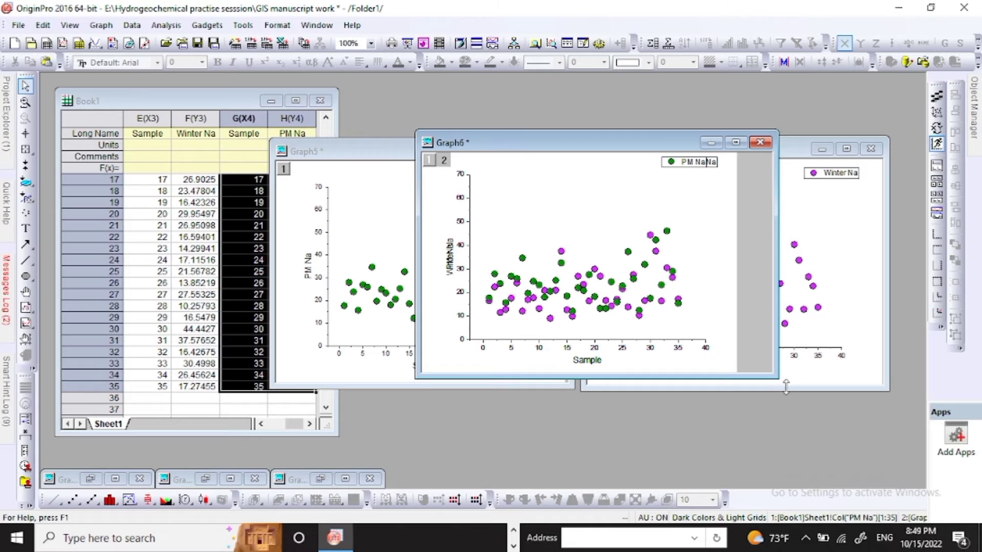
left_click_drag(774, 378, 801, 421)
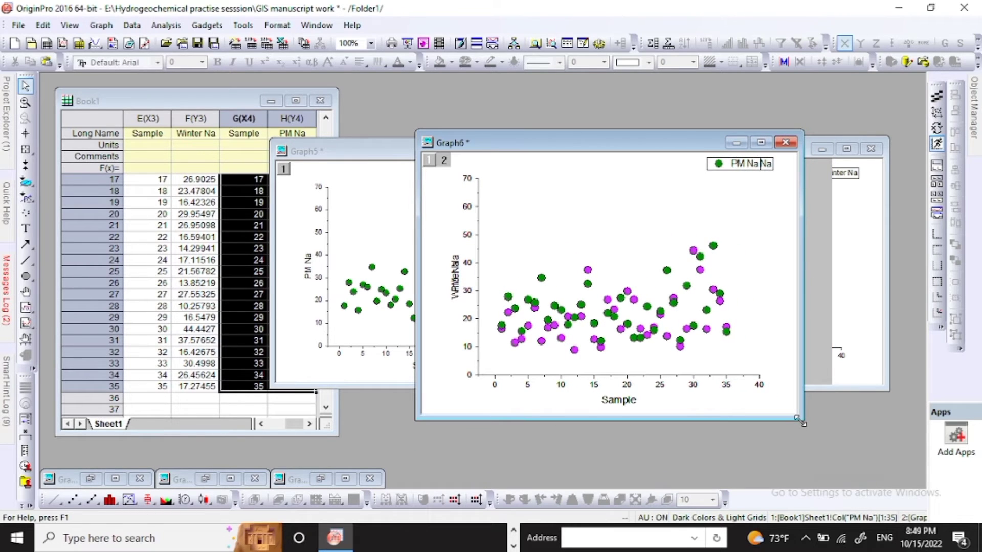
Pull the PM Na axis title away from the overlapping Winter Na title and remove it from the merged graph
left_click(457, 286)
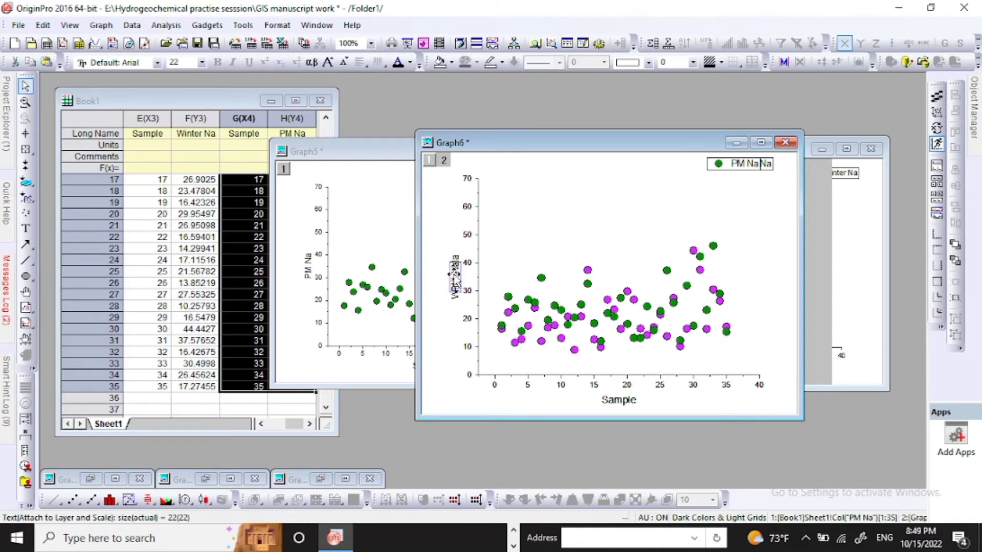
left_click_drag(455, 276, 440, 310)
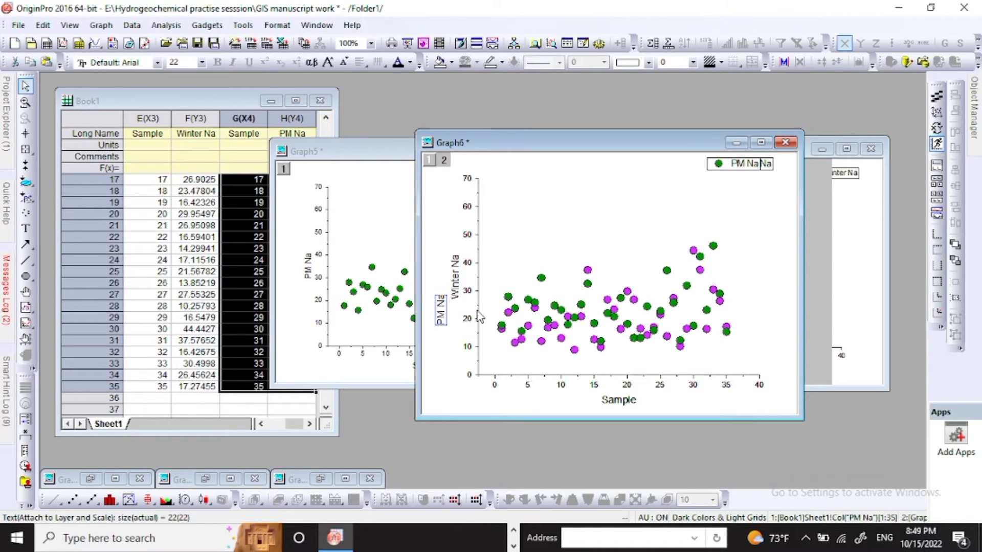
left_click(479, 317)
left_click_drag(480, 317, 391, 327)
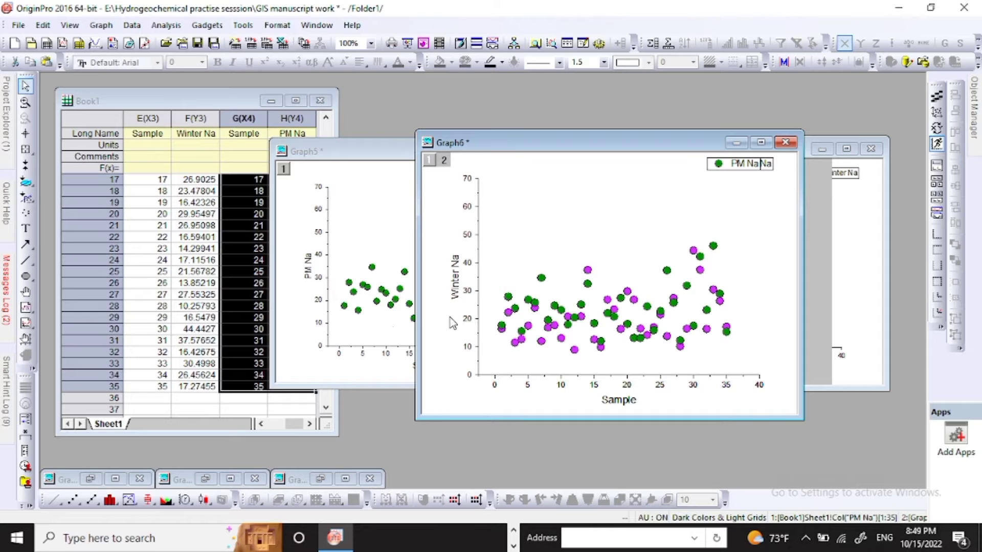
left_click(459, 296)
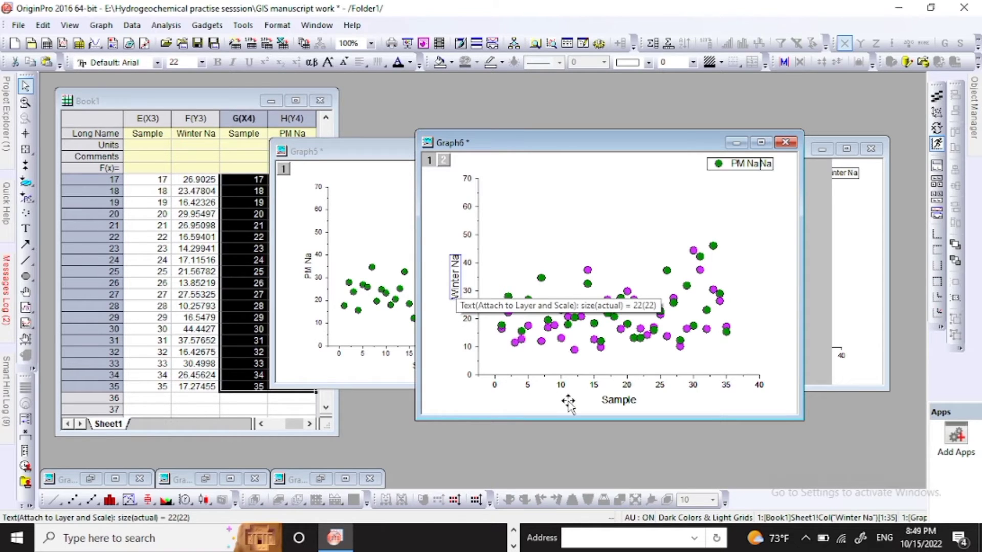
left_click(562, 383)
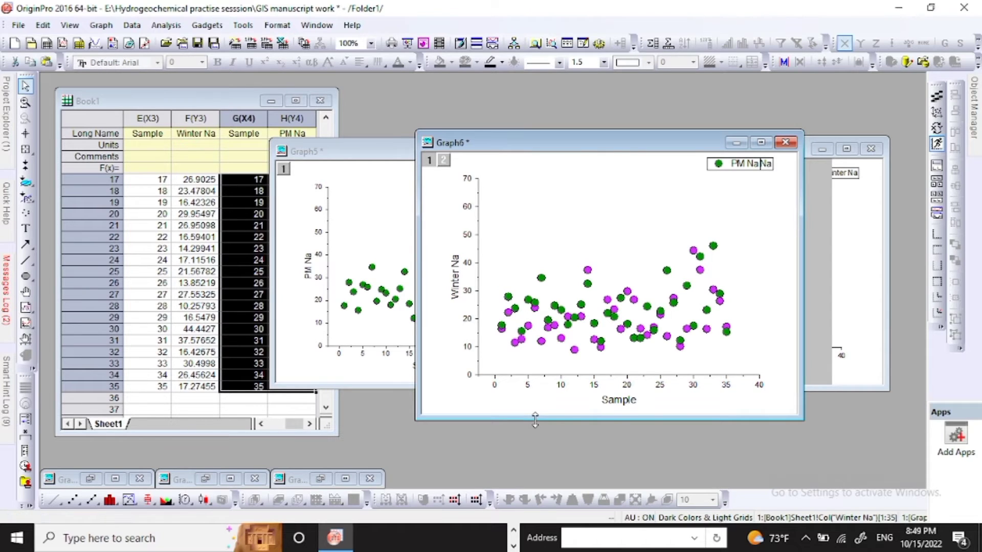
Replace the X axis title of the merged graph with "Sampling Points" and make it bold
left_click(625, 402)
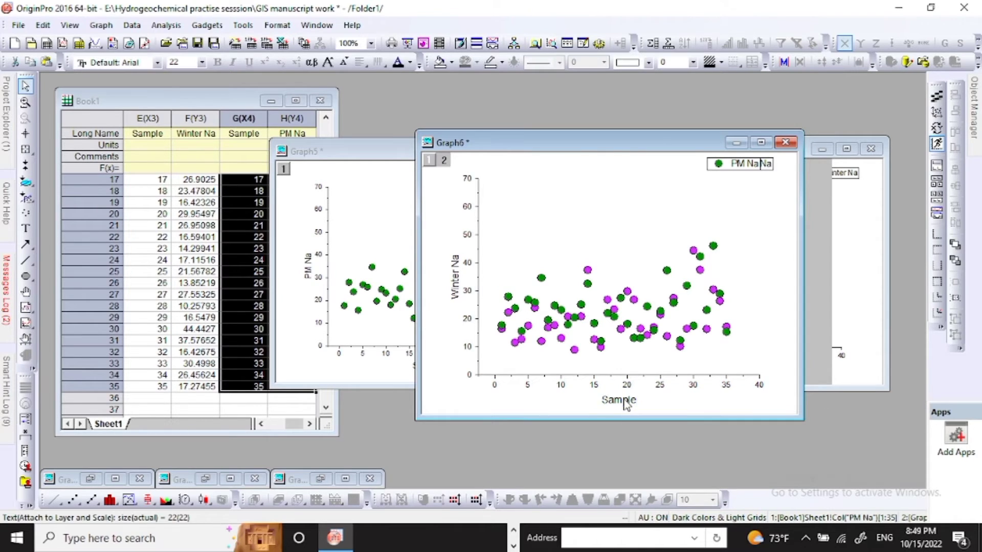
double_click(616, 402)
left_click_drag(605, 401, 633, 403)
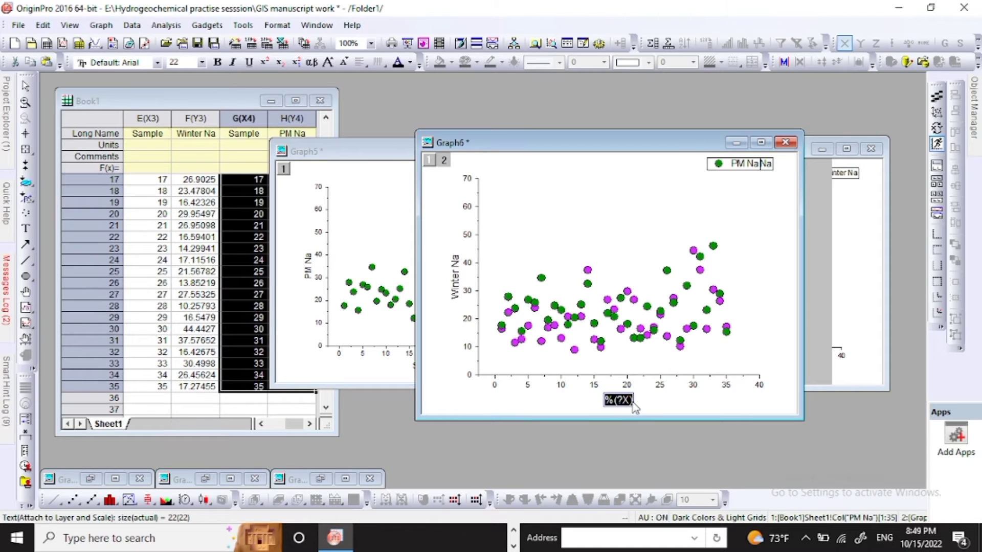
type("Sampl")
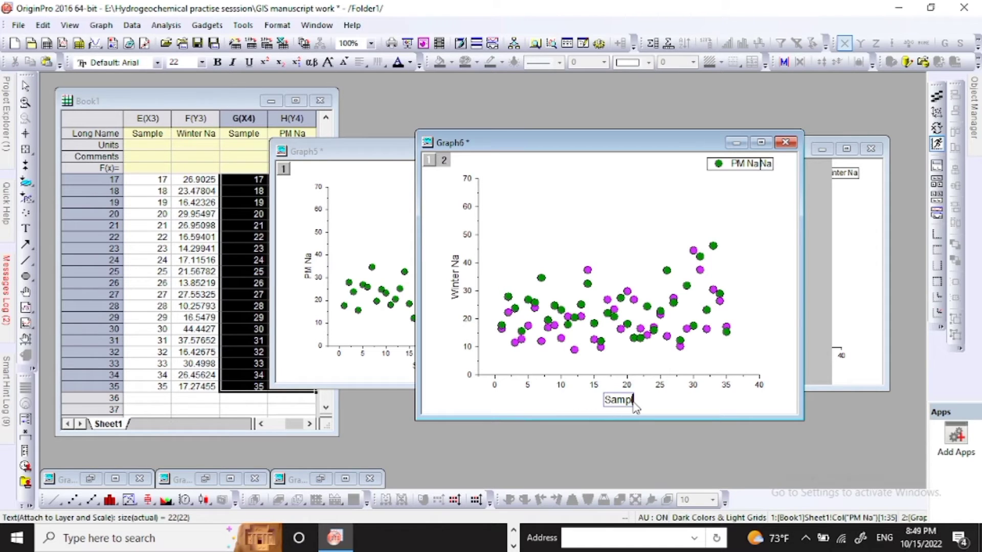
type("ing Points")
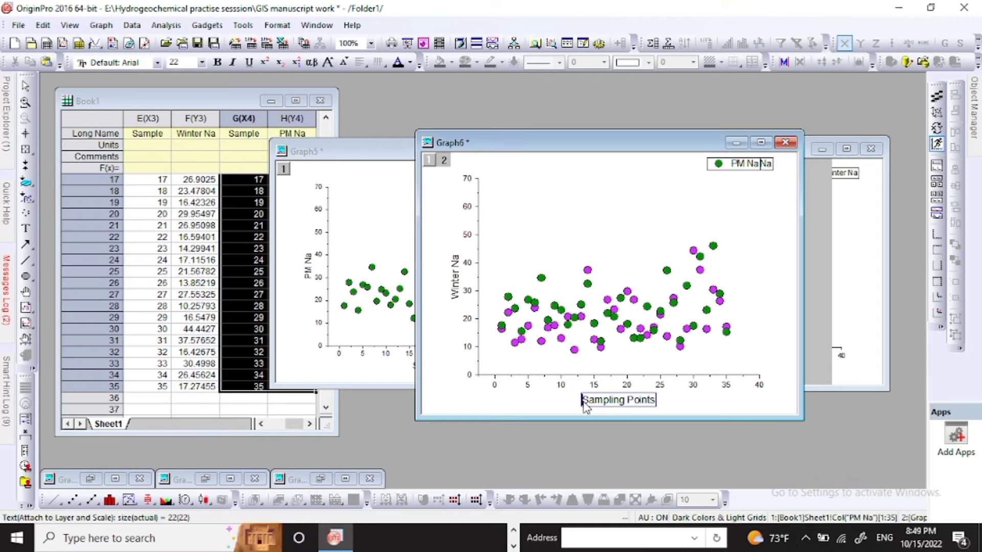
left_click_drag(585, 404, 660, 411)
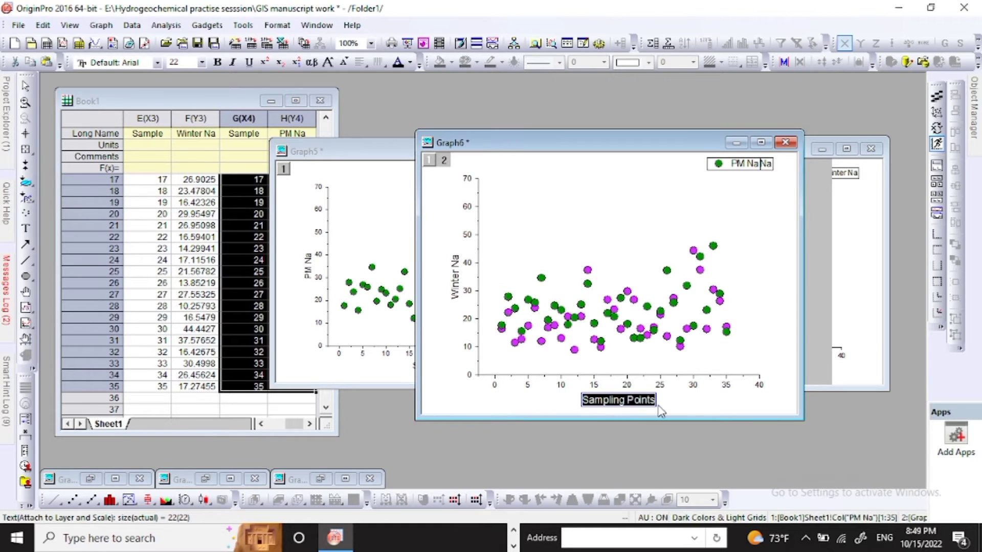
left_click(216, 62)
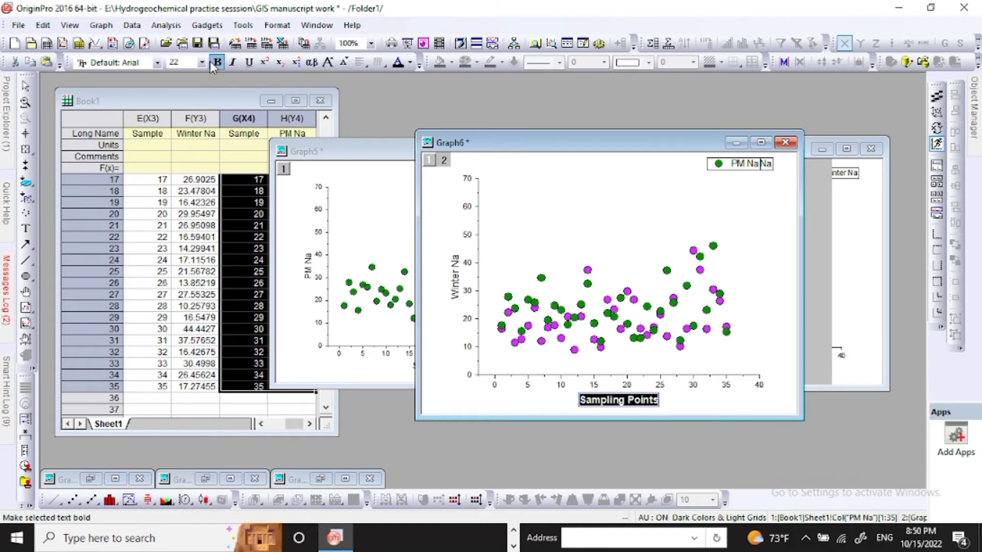
Replace the Y axis title "Winter Na" with "Sodium percentage" and make it bold
left_click(452, 290)
left_click(456, 292)
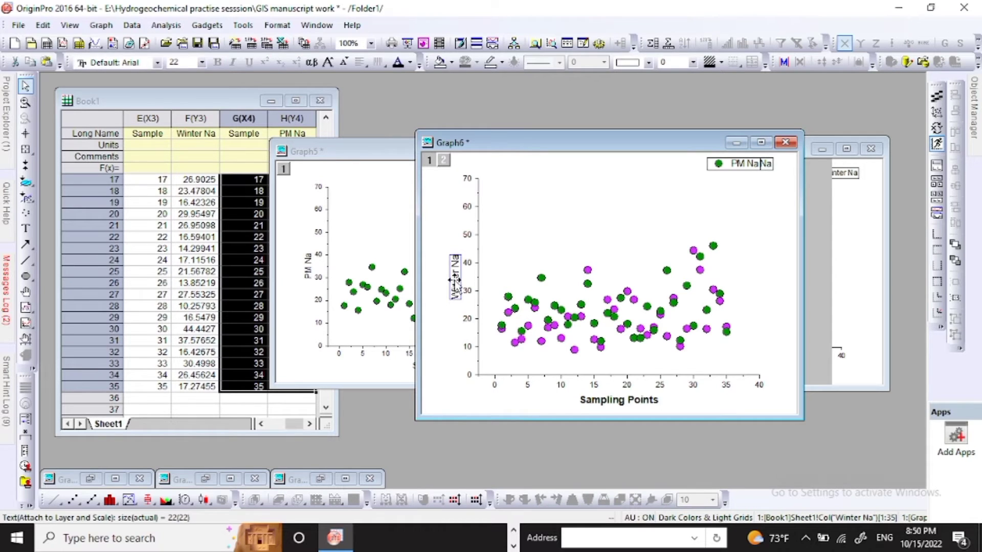
left_click(456, 287)
left_click_drag(443, 280, 479, 287)
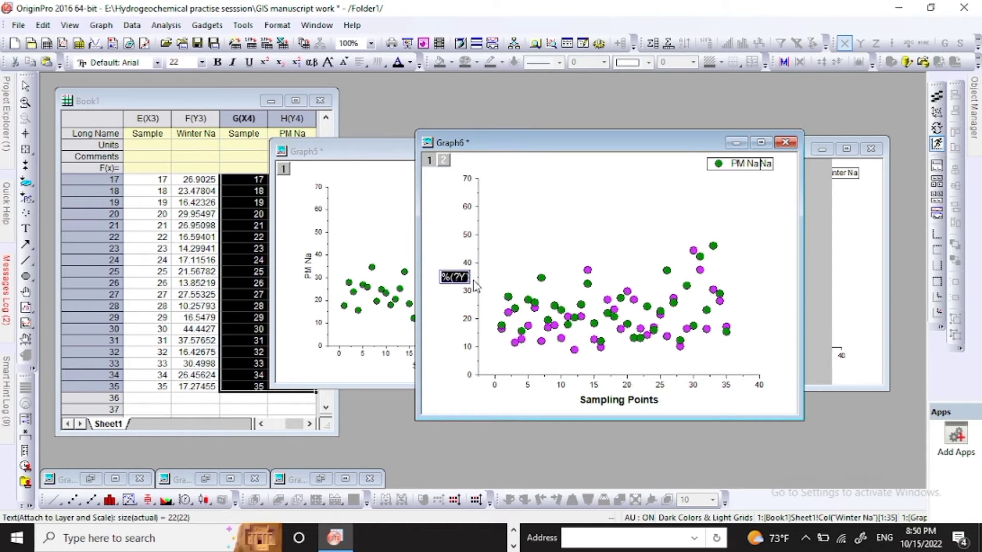
type("S")
type("odium p")
type("ercentage")
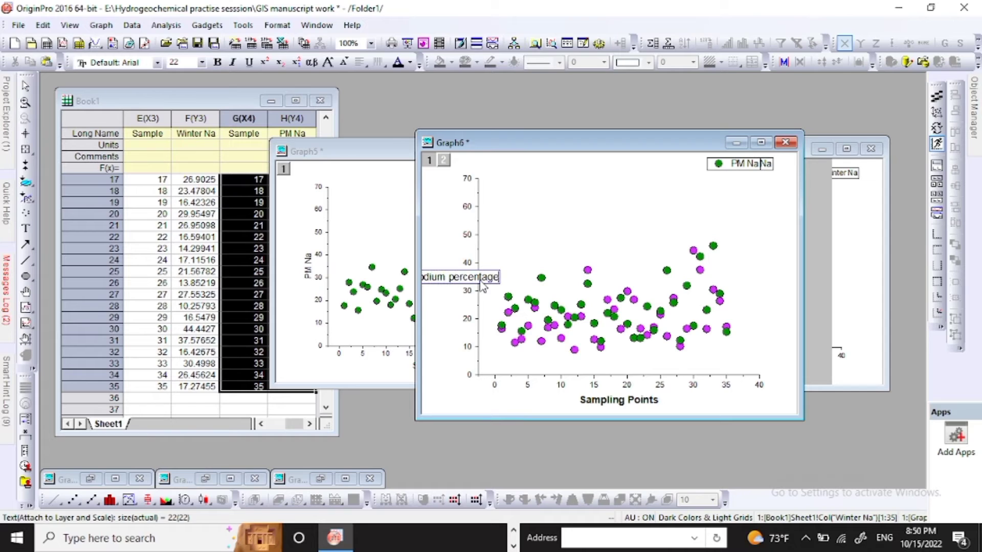
left_click_drag(499, 279, 409, 287)
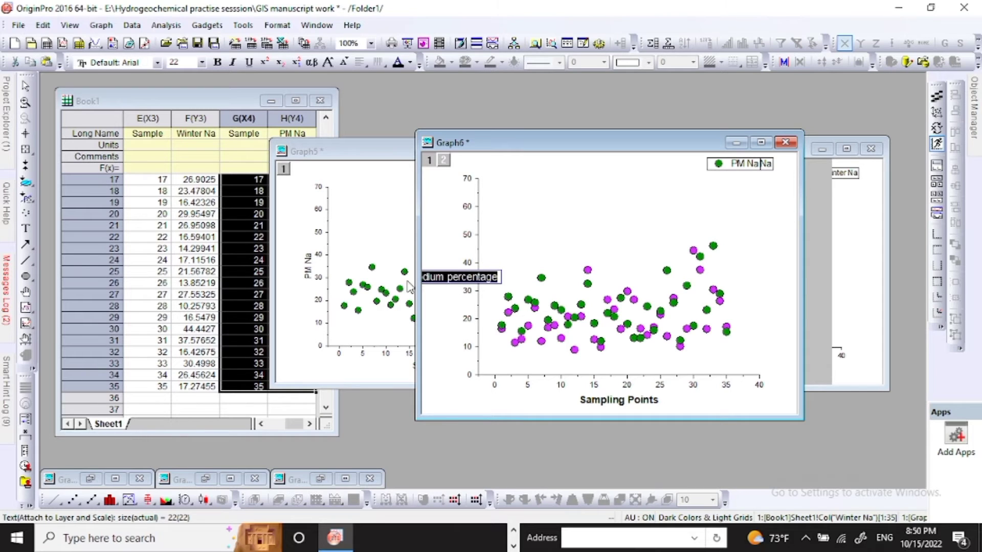
left_click(217, 62)
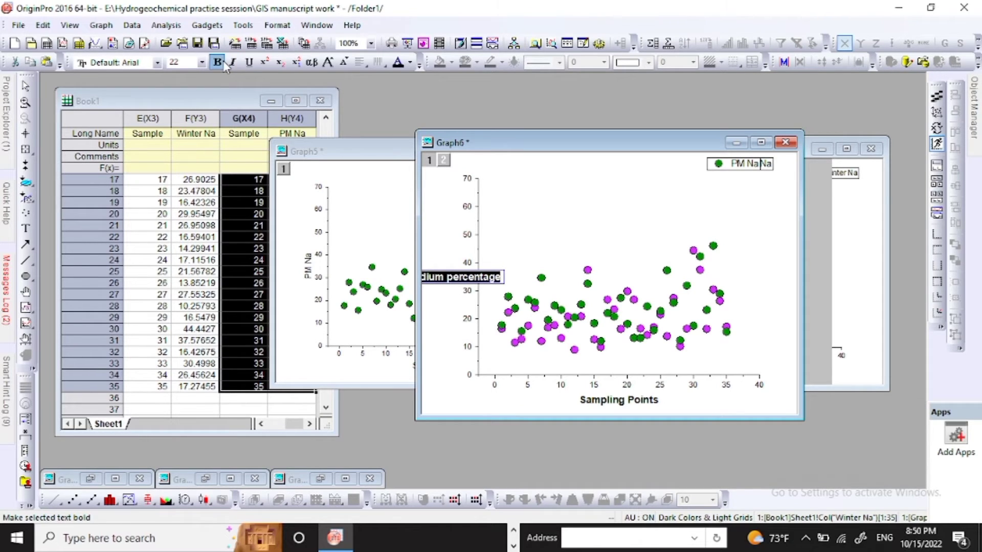
left_click(438, 340)
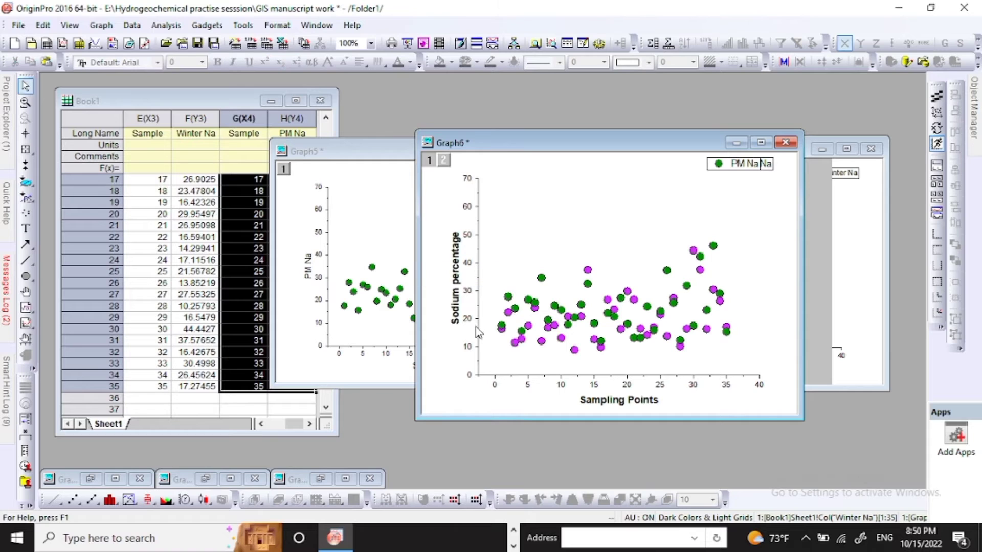
Try a line thickness of 4 on the Y axis of the merged graph
left_click(479, 331)
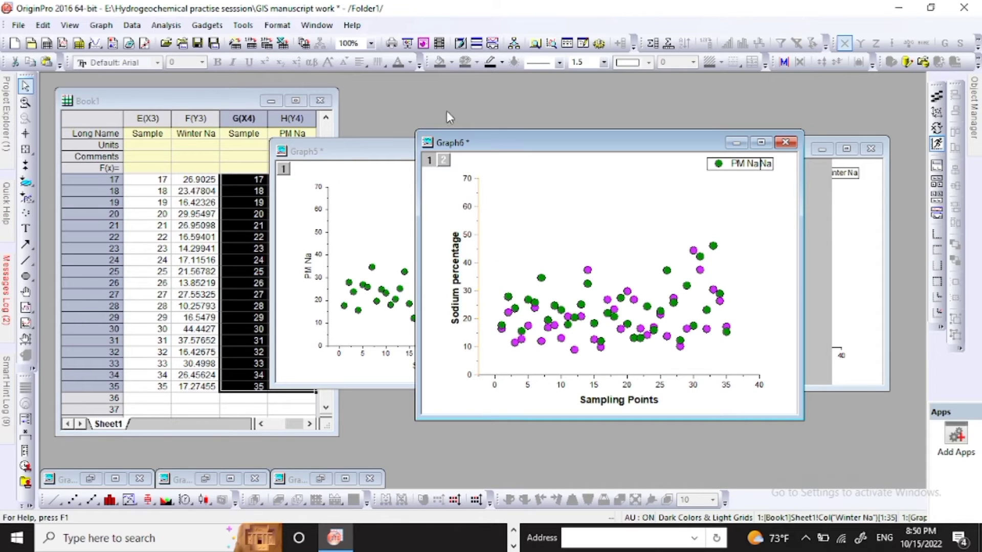
left_click(605, 62)
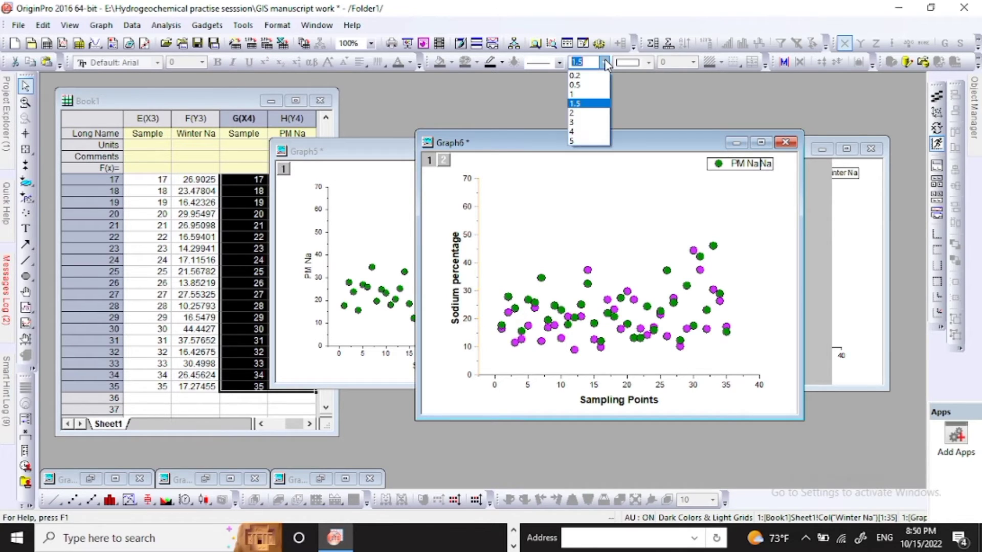
left_click(593, 132)
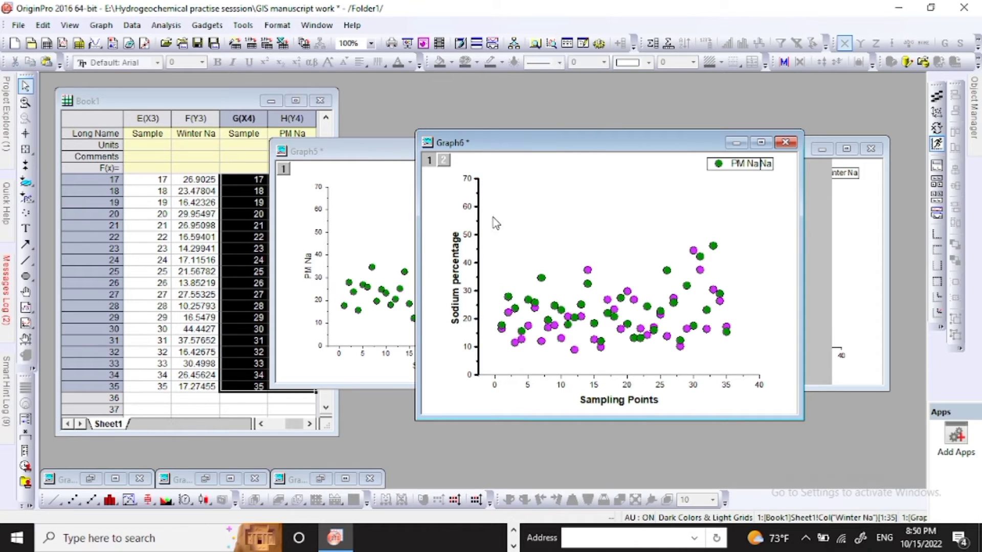
Set the Y axis line thickness to 3
left_click(480, 224)
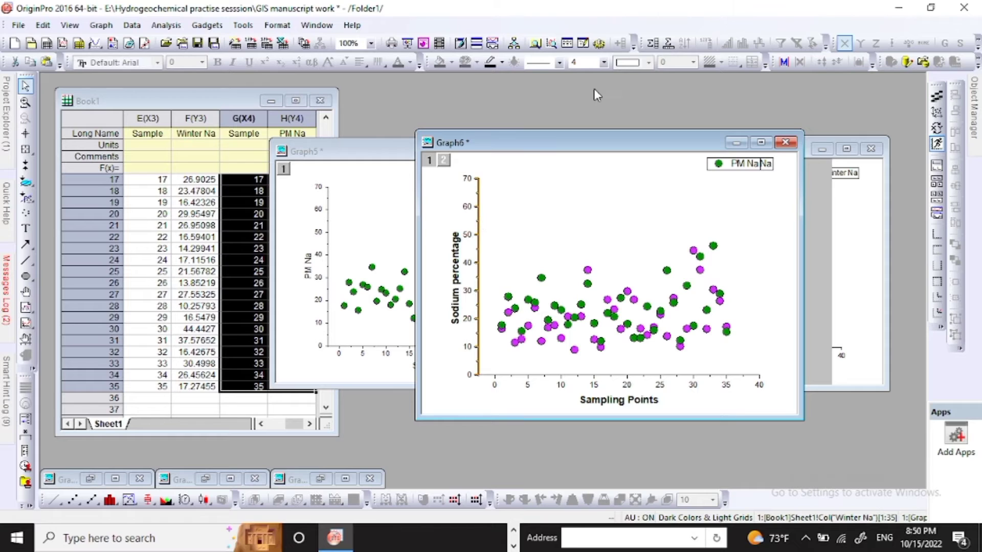
left_click(606, 63)
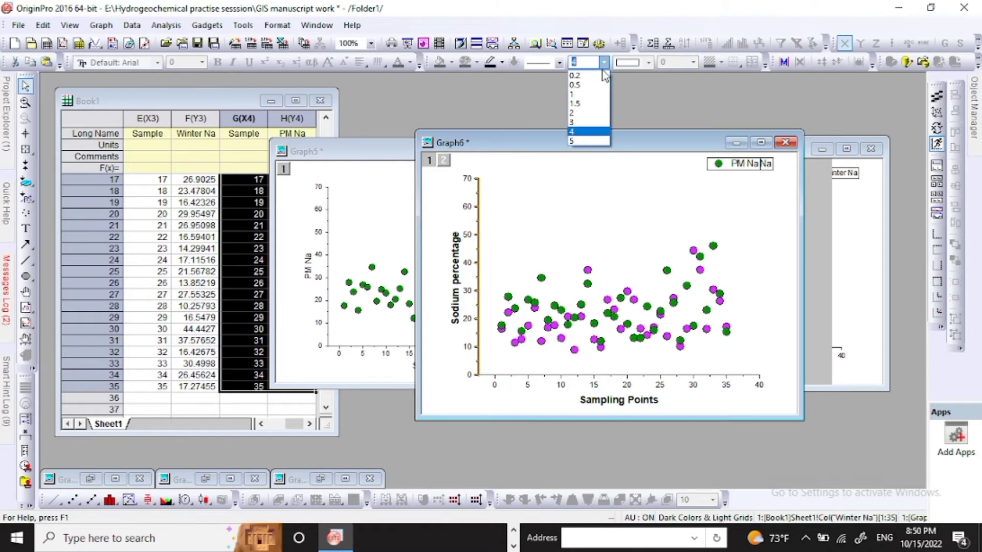
left_click(593, 122)
left_click(535, 197)
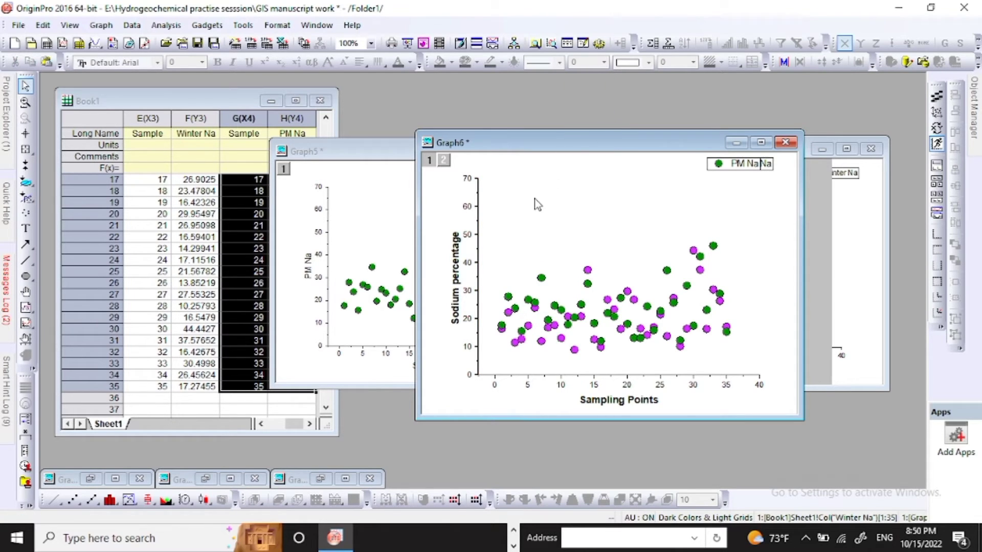
Set the Y axis tick labels to size 20 and make them bold
left_click(468, 211)
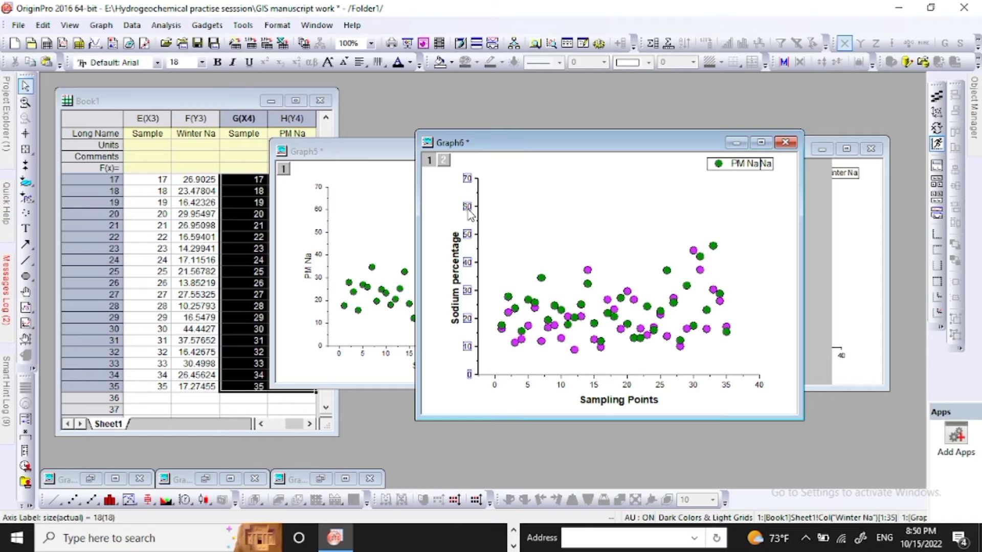
left_click(201, 63)
left_click(174, 151)
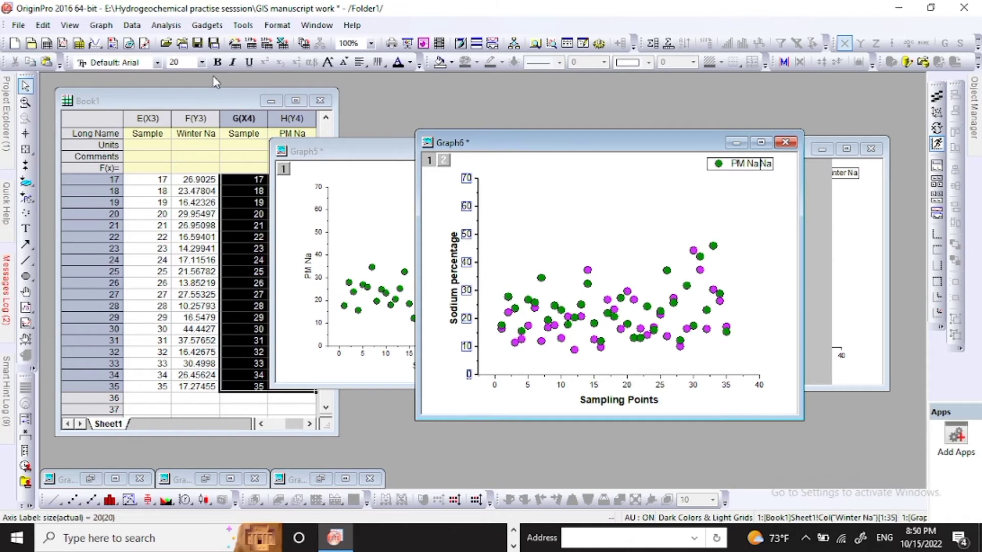
Make the X axis tick labels bold at size 20 and set the X axis line thickness to 3
left_click(495, 385)
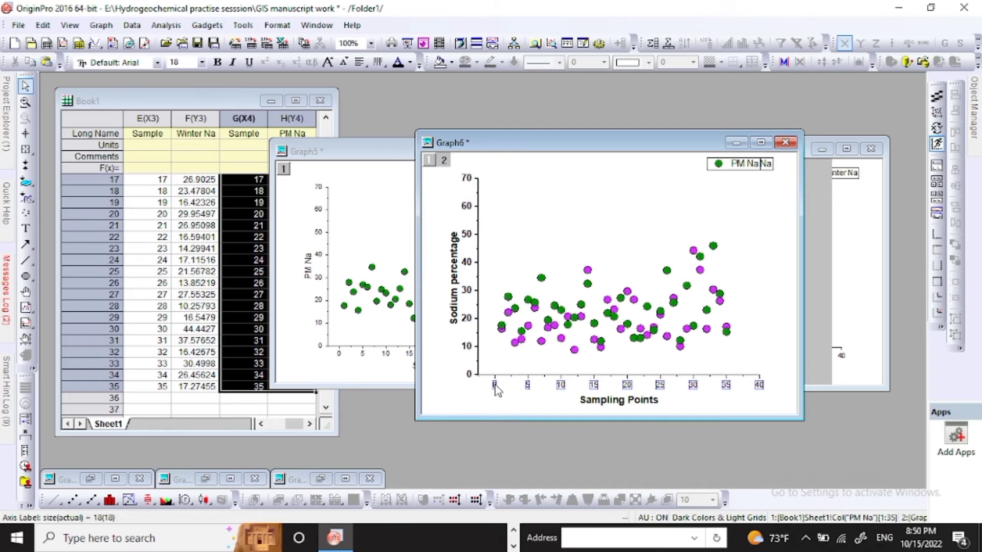
left_click(202, 63)
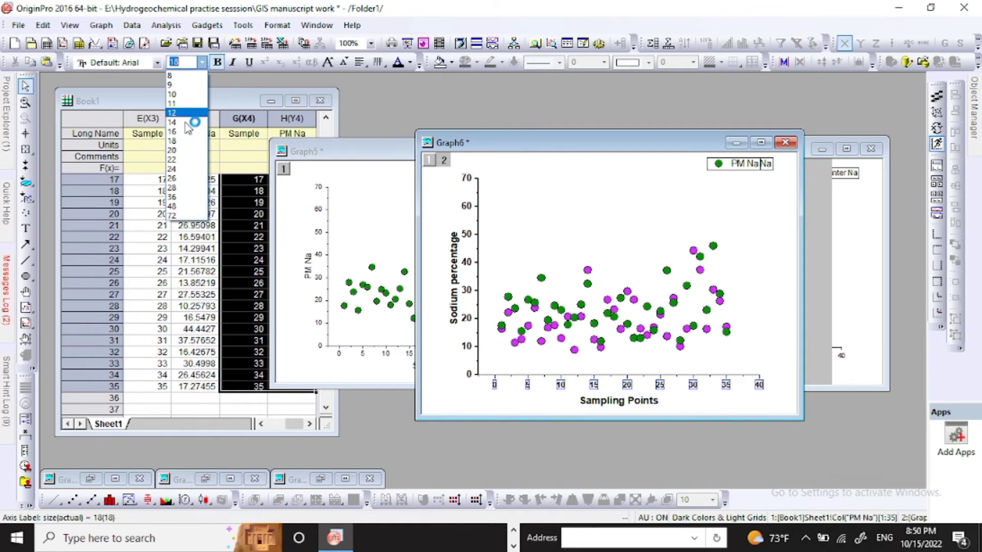
left_click(187, 151)
left_click(505, 376)
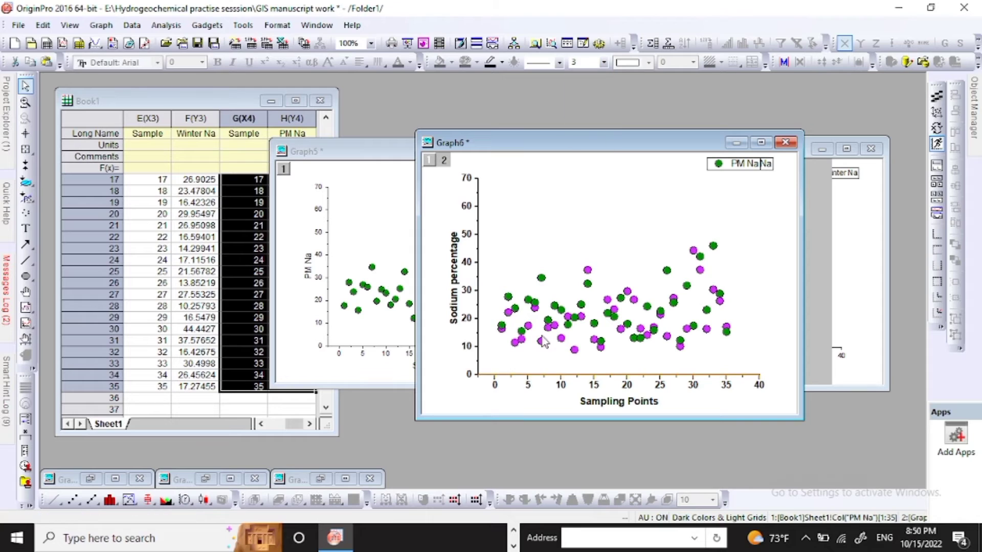
left_click(479, 390)
Separate the two overlapping legends and rename the Winter Na legend entry as "Winter sample"
left_click(744, 164)
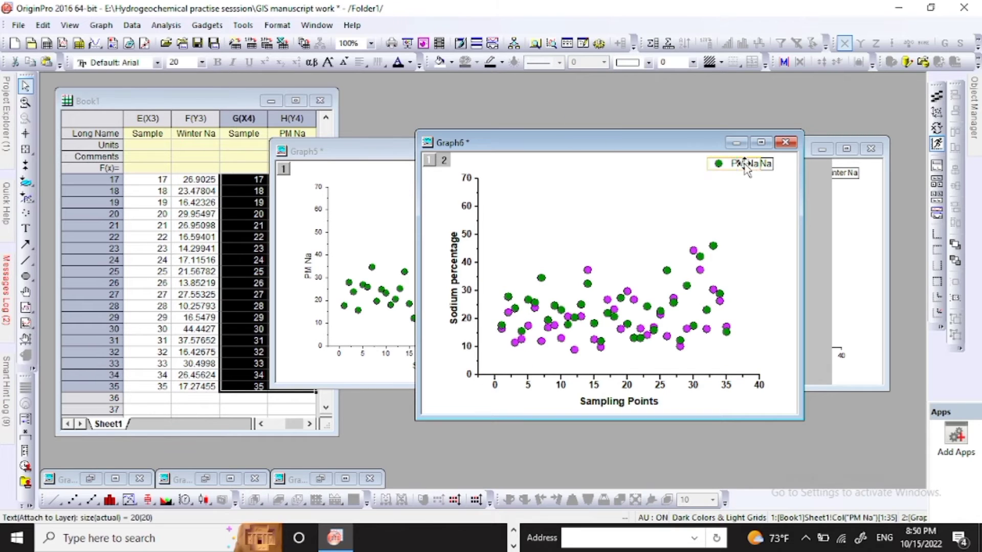
mouse_move(746, 169)
left_mouse_down()
mouse_move(723, 190)
mouse_move(729, 171)
left_mouse_up()
left_click(753, 167)
double_click(734, 170)
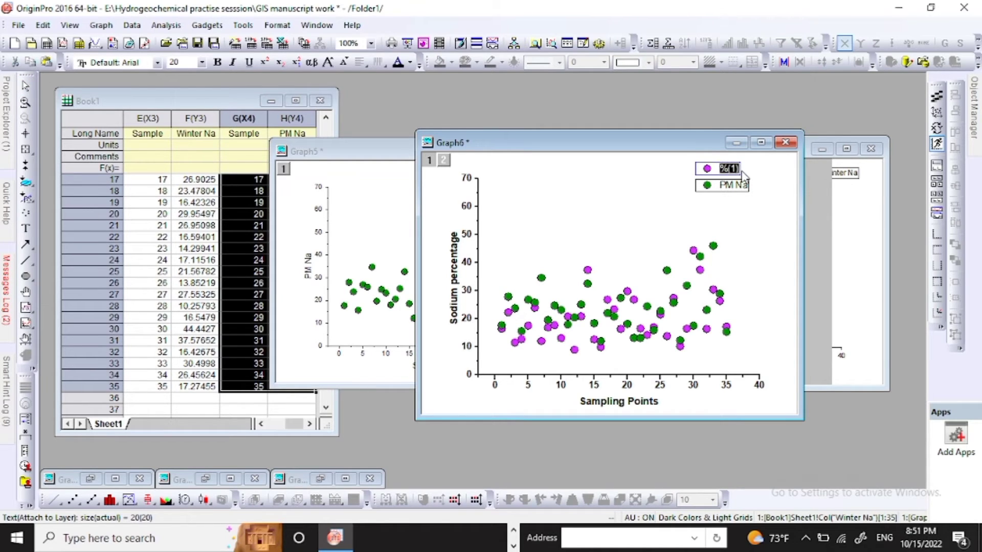
type("Winter sample")
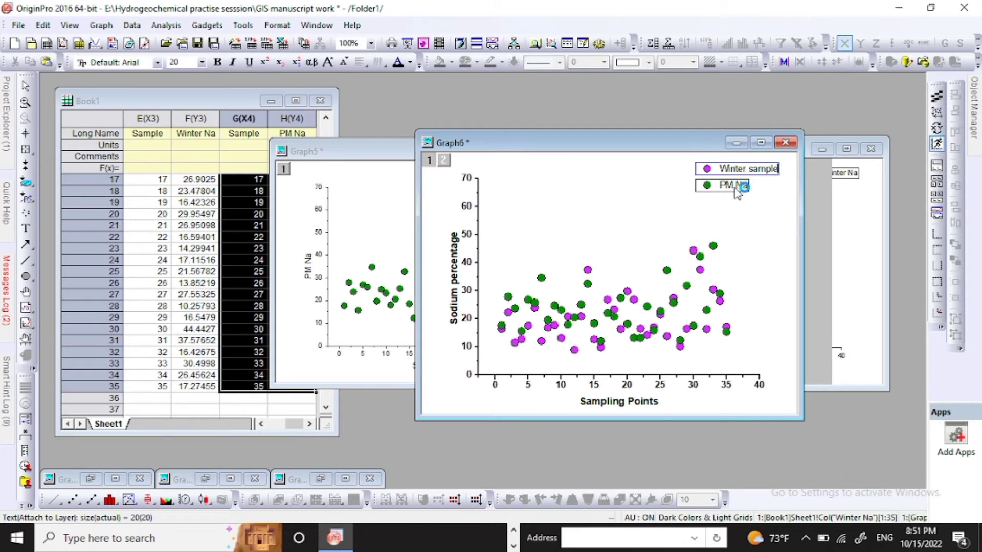
Rename the PM Na legend entry as "Post monsoon sample"
left_click(732, 193)
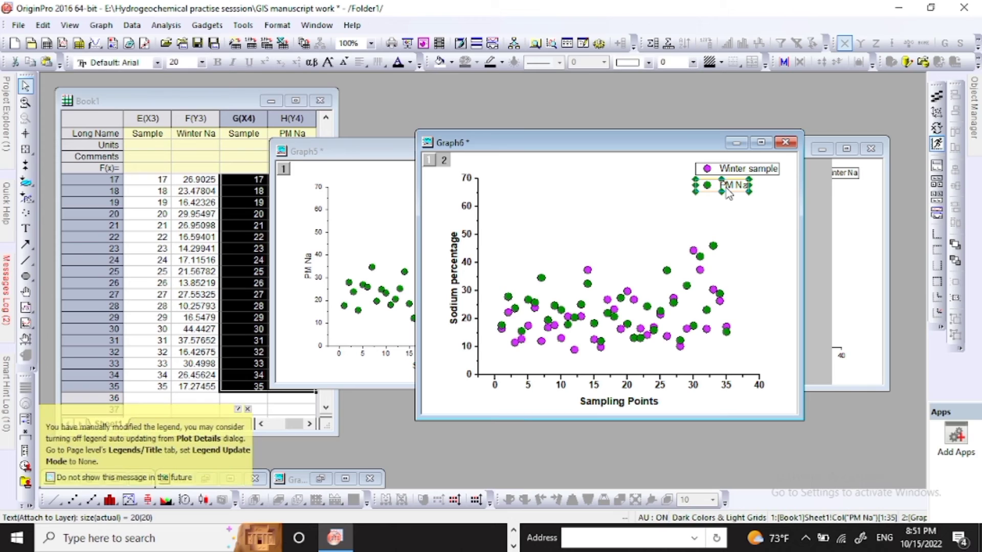
left_click(724, 191)
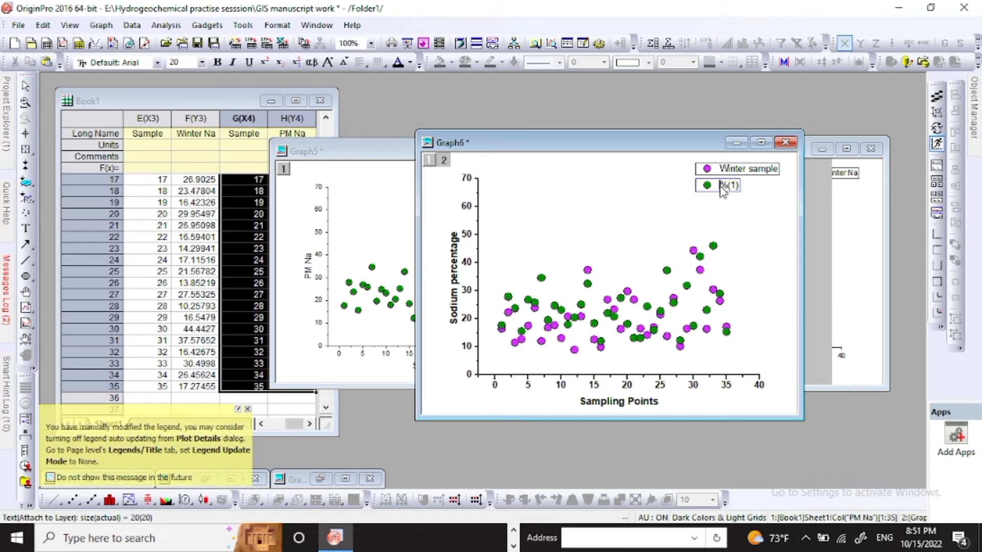
left_click_drag(721, 185, 744, 188)
type("Post monsoon sam")
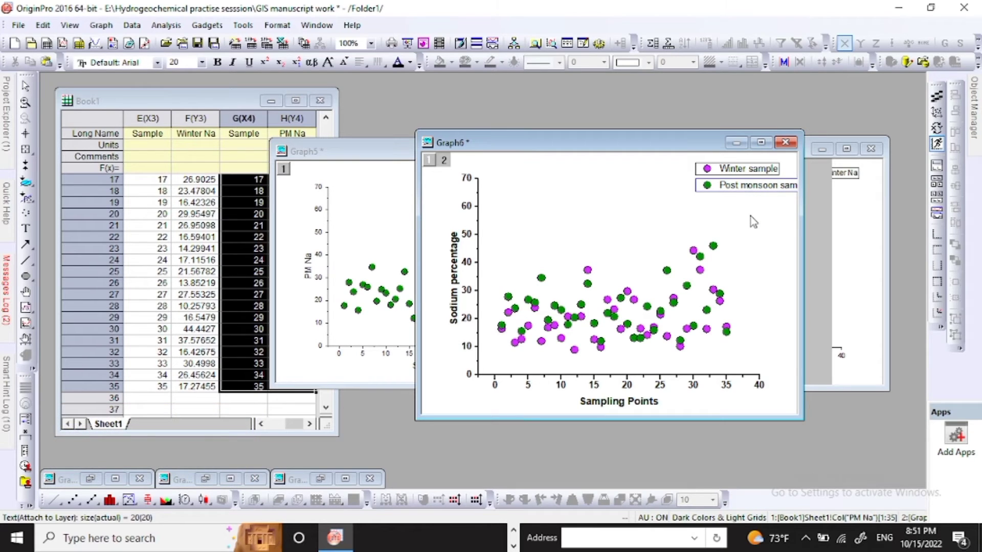
Move both legends inside the graph page, with the Winter sample legend directly above the Post monsoon sample legend
left_click(741, 192)
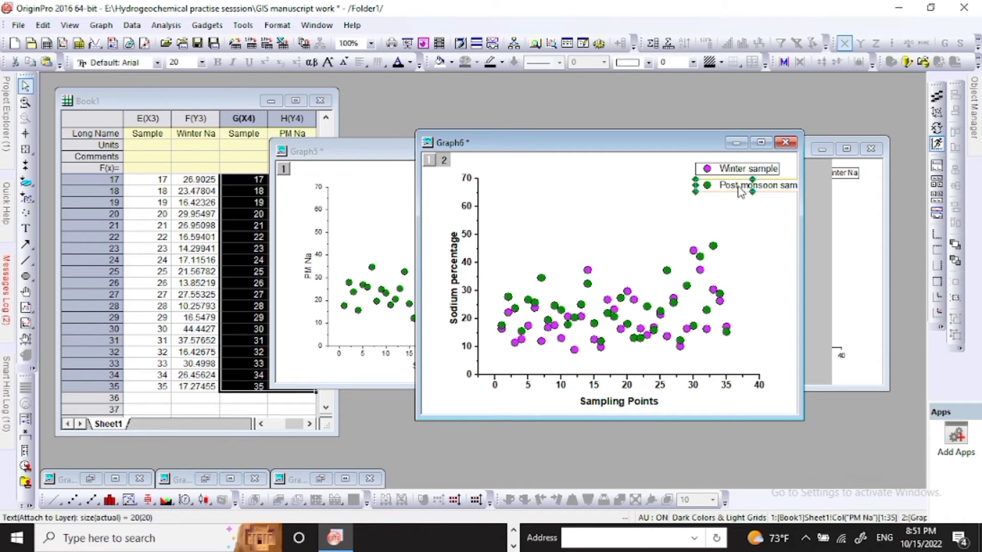
mouse_move(728, 185)
left_mouse_down()
mouse_move(705, 200)
mouse_move(719, 179)
mouse_move(711, 183)
left_mouse_up()
left_click(729, 171)
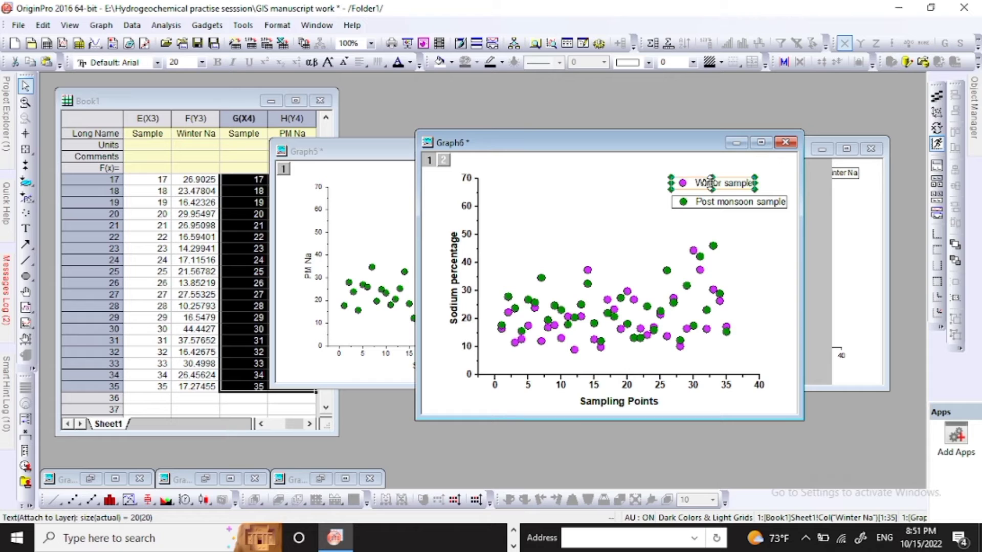
left_click(746, 243)
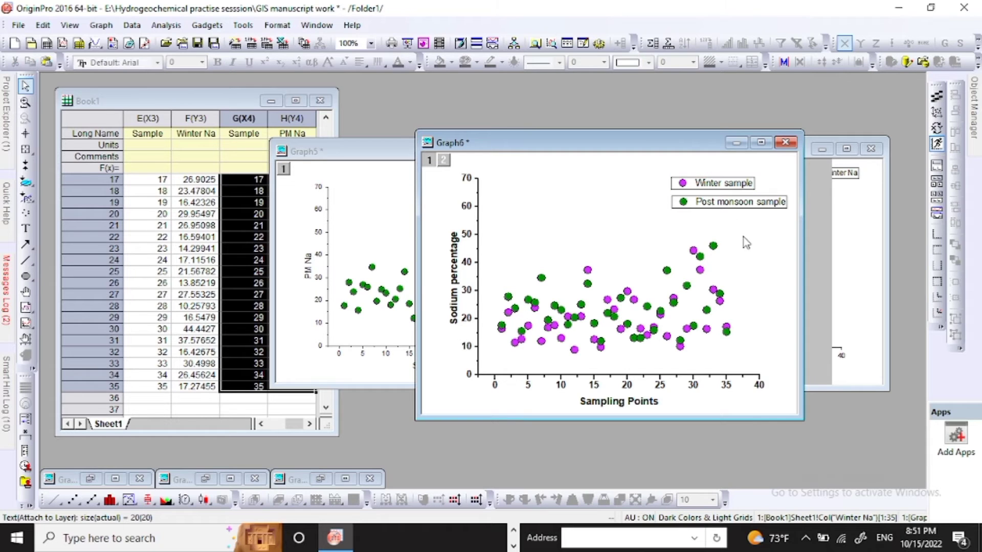
Move the merged graph aside, switch to the Word document and highlight the Excellent, Good and Permissible rows of Sodium Percentage (Na %)
left_click_drag(576, 149, 318, 127)
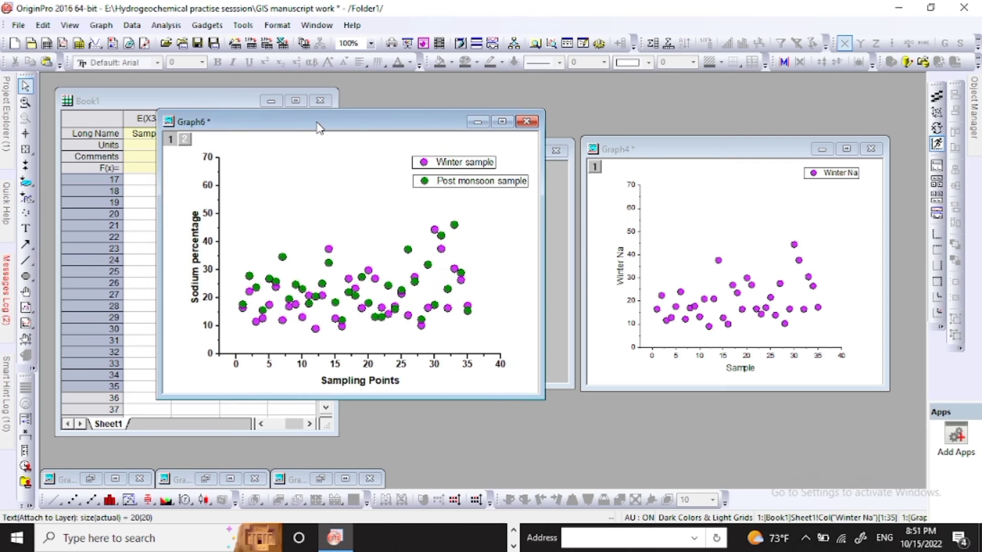
left_click(513, 543)
left_click(441, 538)
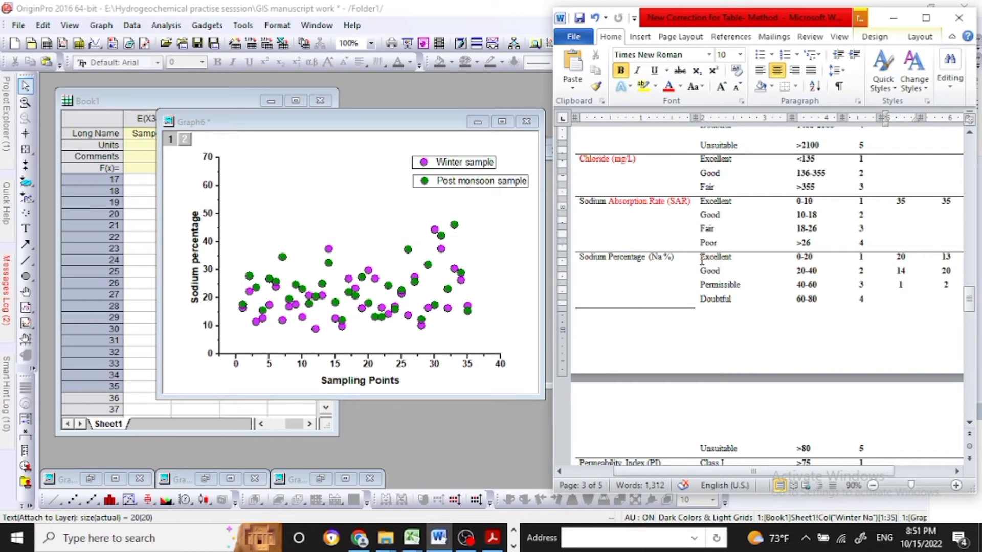
left_click_drag(704, 259, 919, 285)
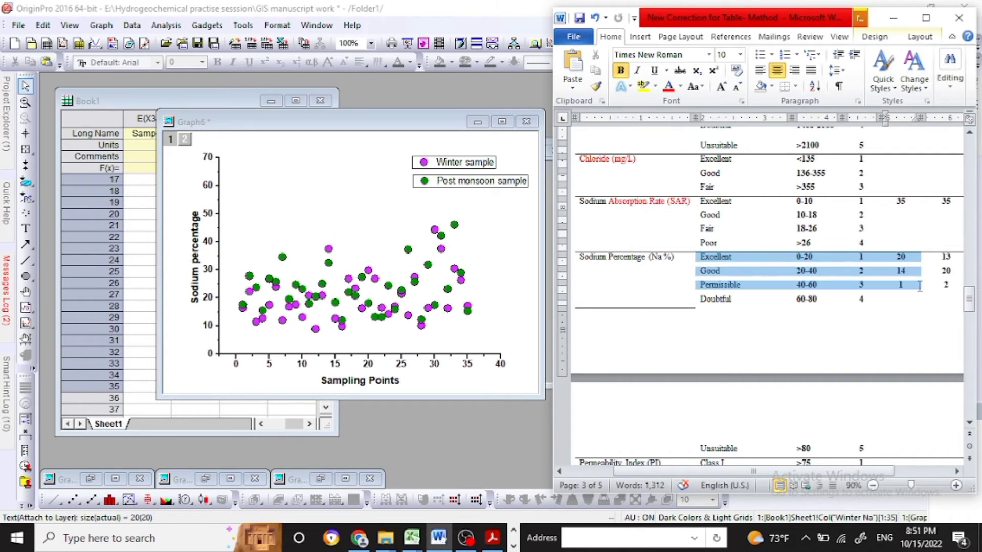
Draw a straight horizontal line across the merged graph at a sodium percentage of 20
left_click(802, 261)
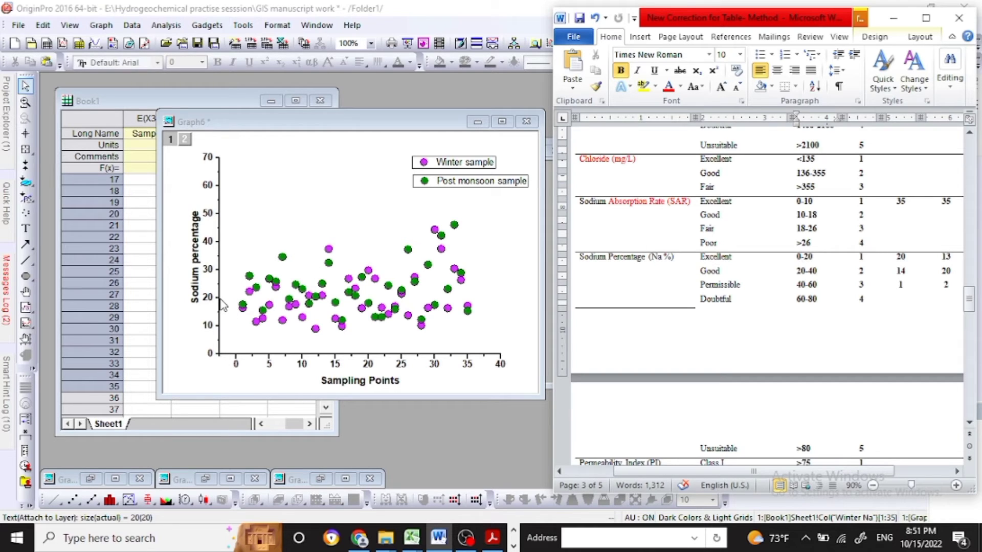
left_click(27, 260)
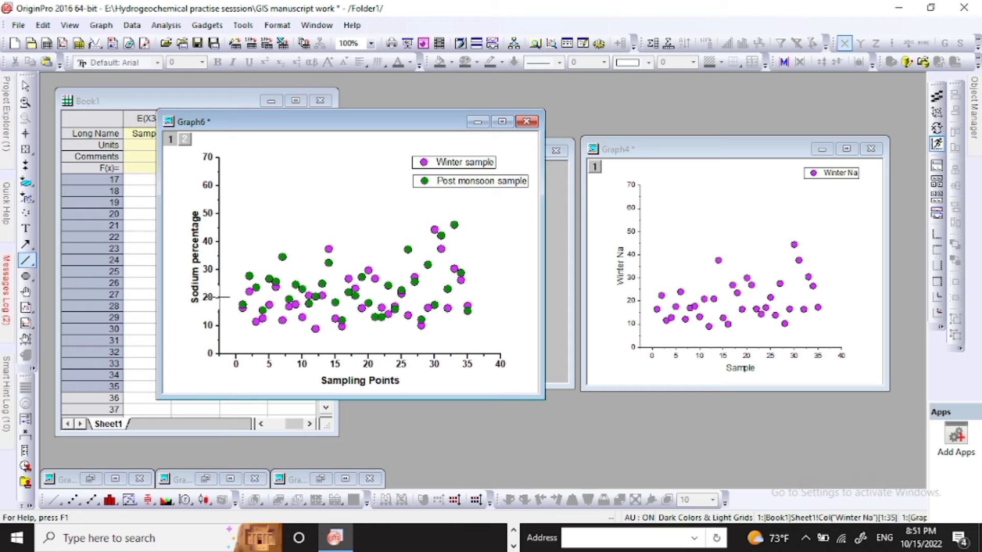
left_click_drag(221, 297, 488, 299)
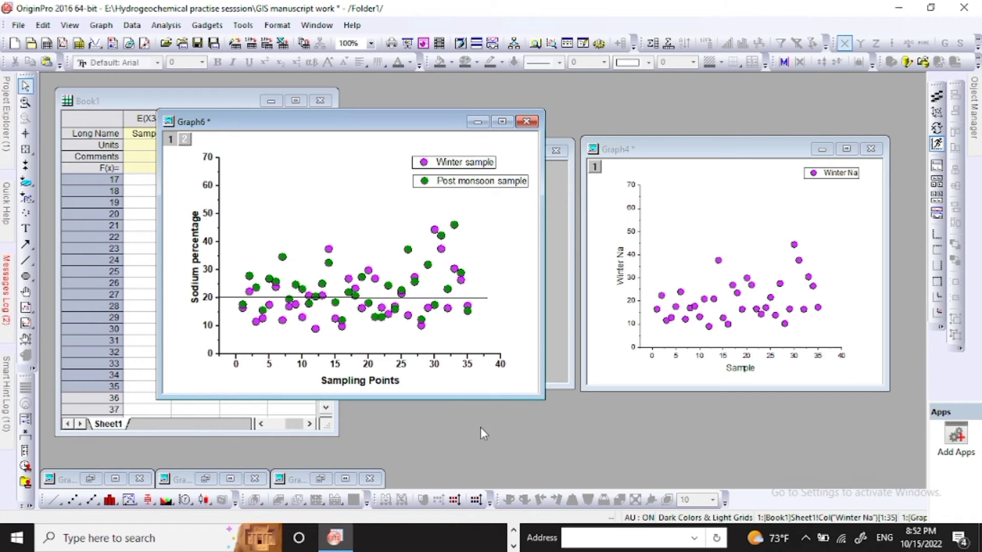
Check the Na % class ranges in the Word document and draw a second horizontal line across the graph at 40
left_click(514, 532)
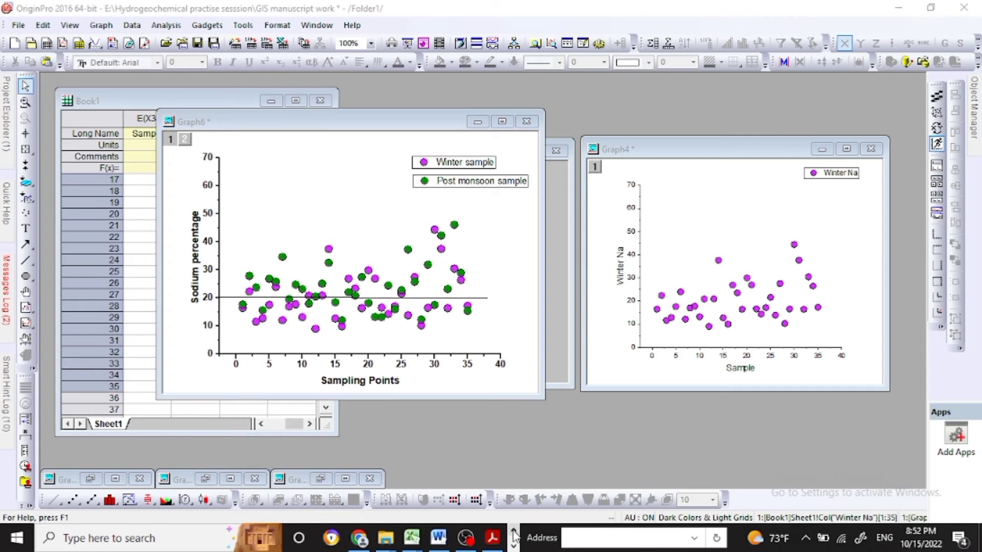
left_click(439, 538)
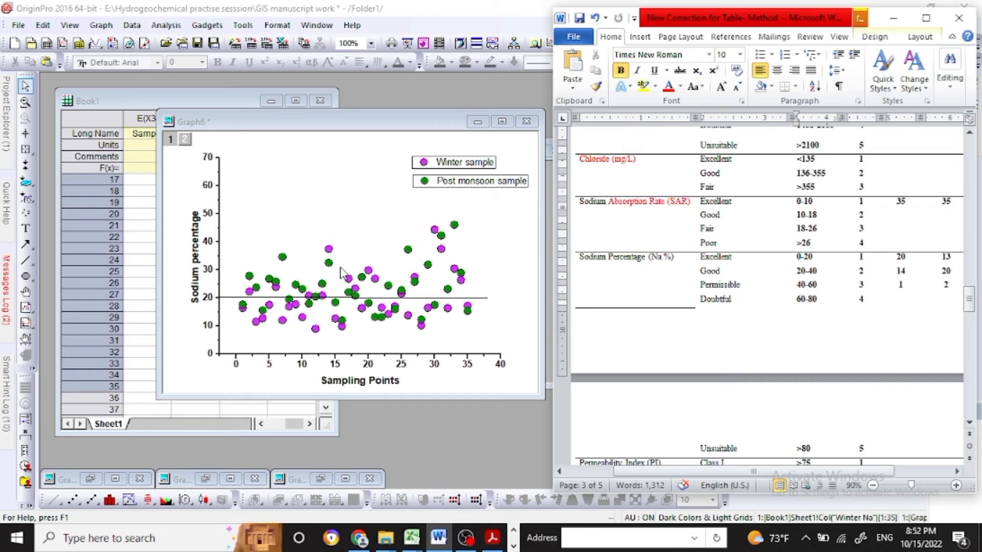
left_click(31, 270)
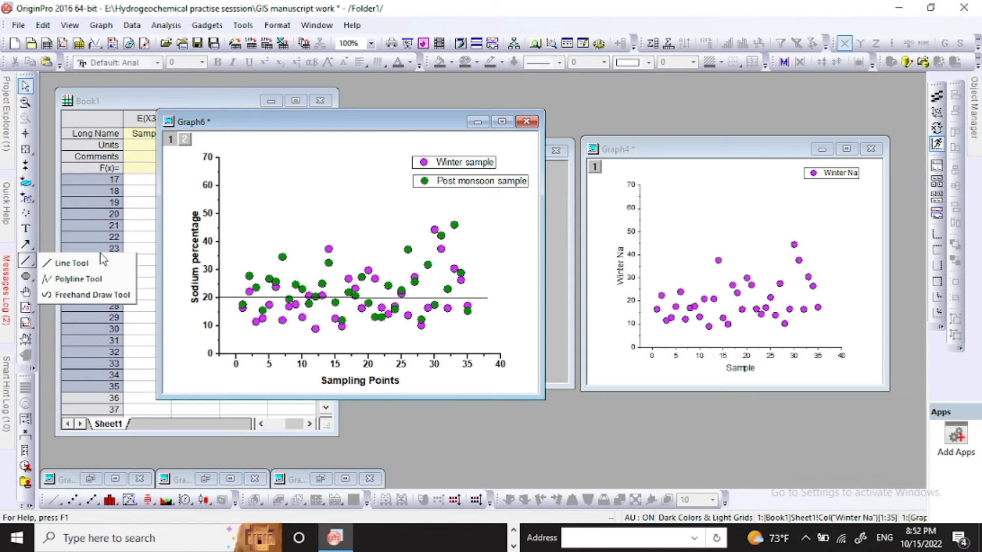
left_click(77, 263)
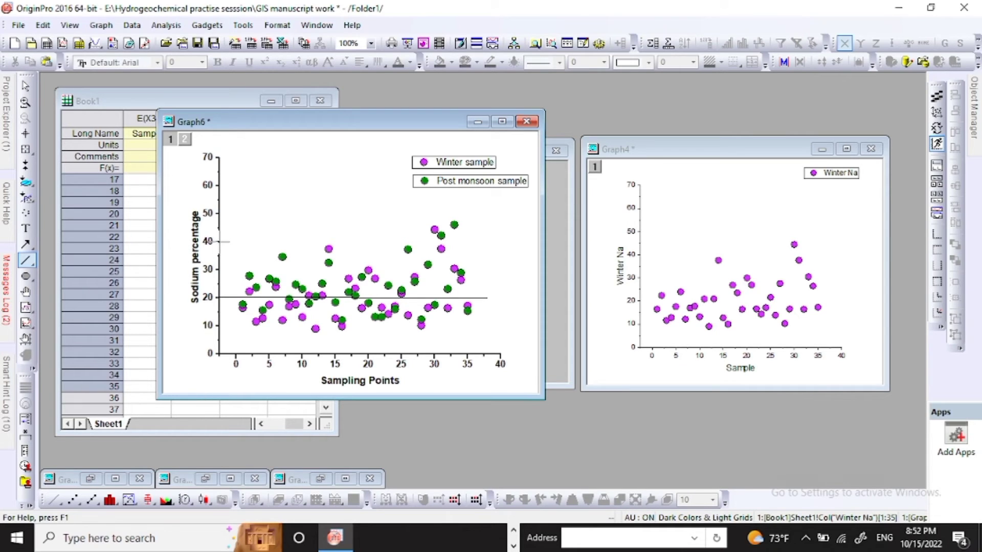
left_click_drag(221, 241, 475, 242)
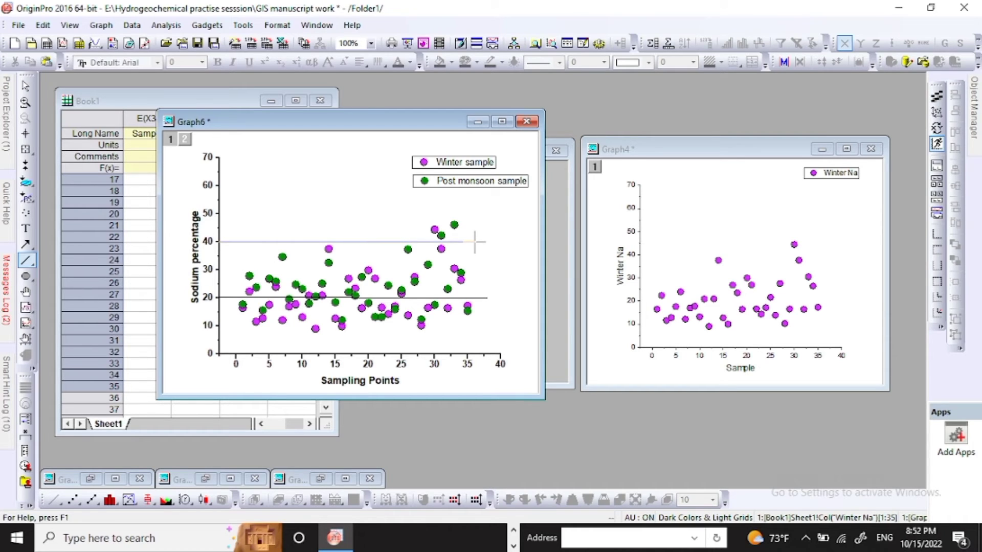
left_click_drag(475, 242, 488, 243)
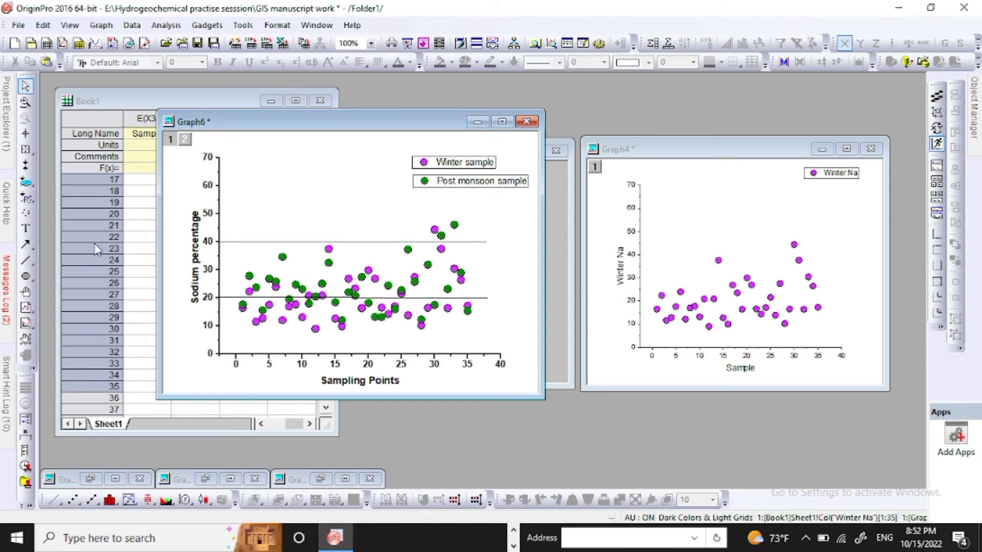
Draw a third horizontal line at 60 and move both legends up so they sit above it
left_click(26, 260)
left_click_drag(220, 185, 494, 186)
left_click(469, 181)
left_click_drag(444, 167, 469, 171)
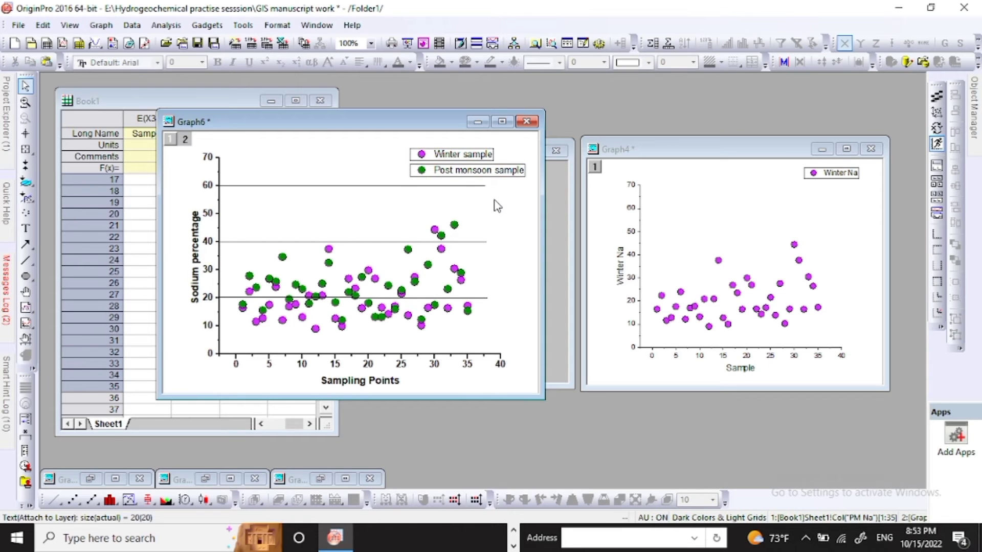
Set the width of the horizontal lines at 40, 60 and 20 to 4
left_click(390, 242)
left_click(604, 62)
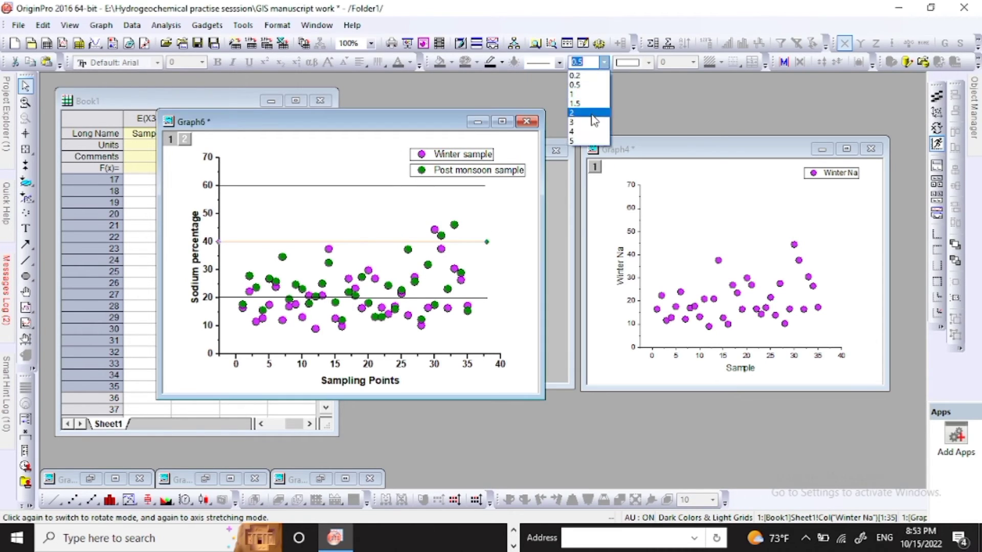
left_click(593, 129)
left_click(390, 187)
left_click(604, 63)
left_click(593, 130)
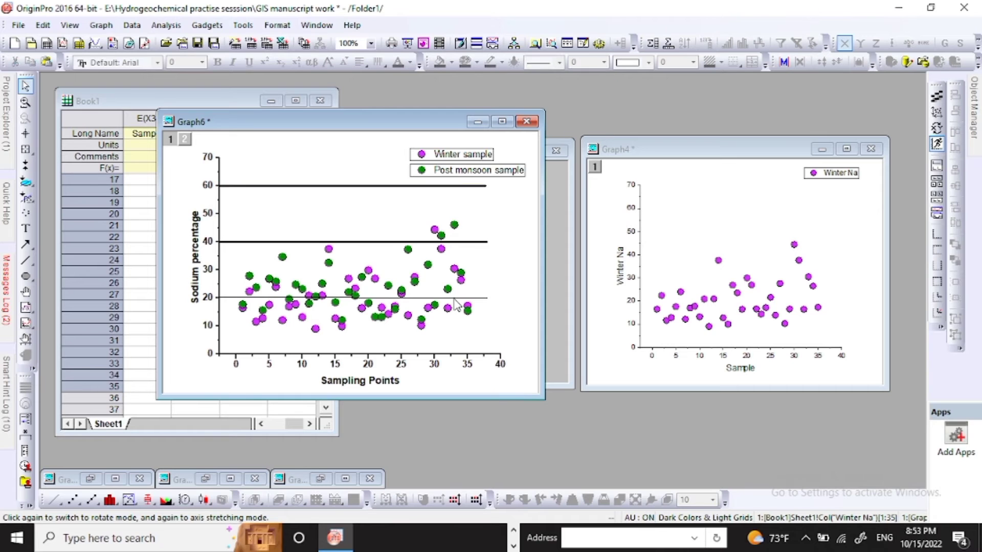
left_click(432, 297)
left_click(604, 62)
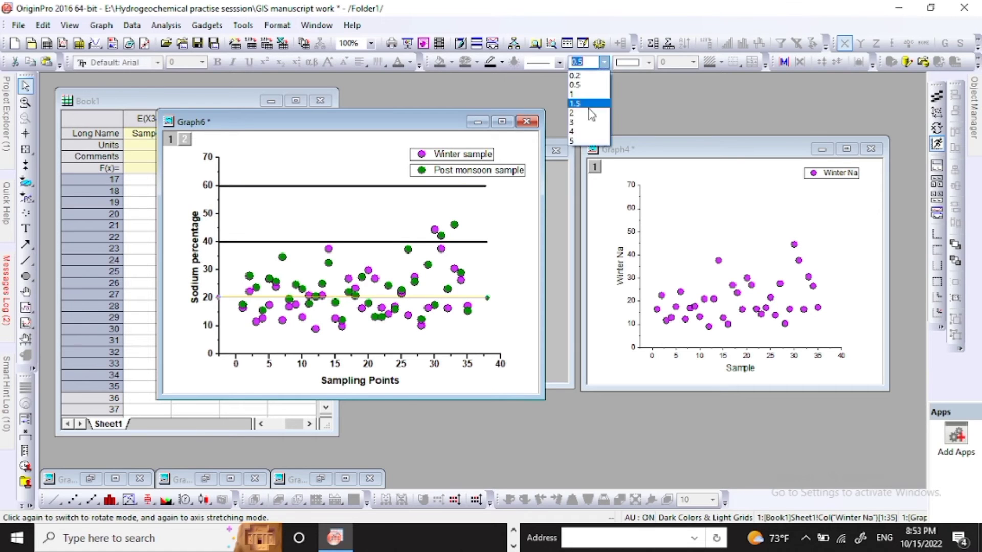
Open the example graph image TDS2.png from the file folder as a formatting reference
left_click(514, 531)
left_click(384, 538)
left_click(443, 498)
double_click(331, 290)
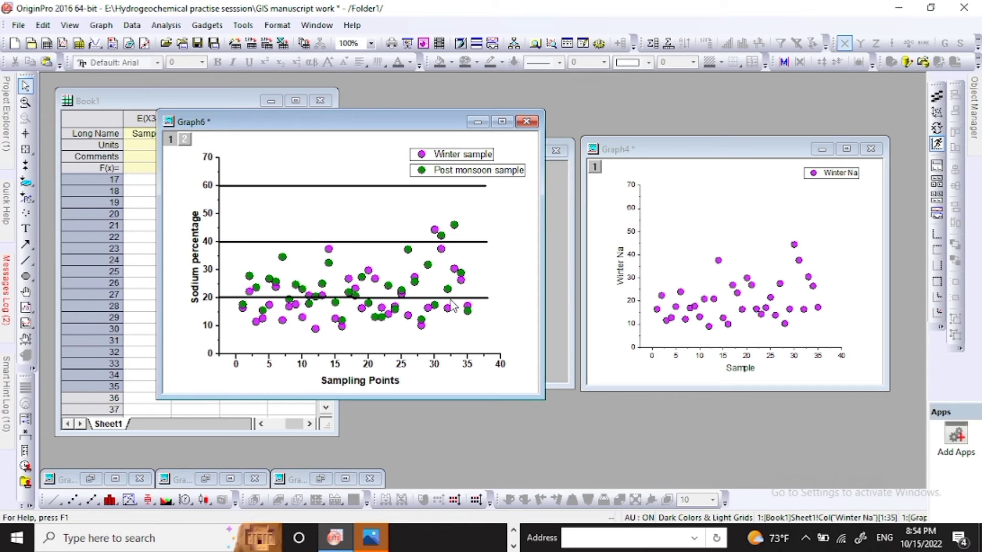
Color the horizontal line at 20 green and the line at 40 yellow
left_click(446, 298)
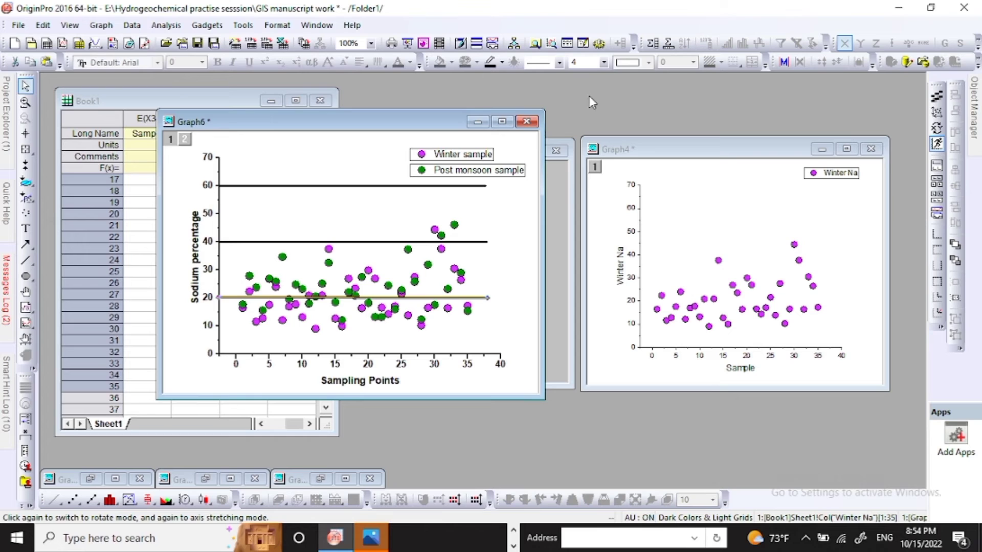
left_click(503, 62)
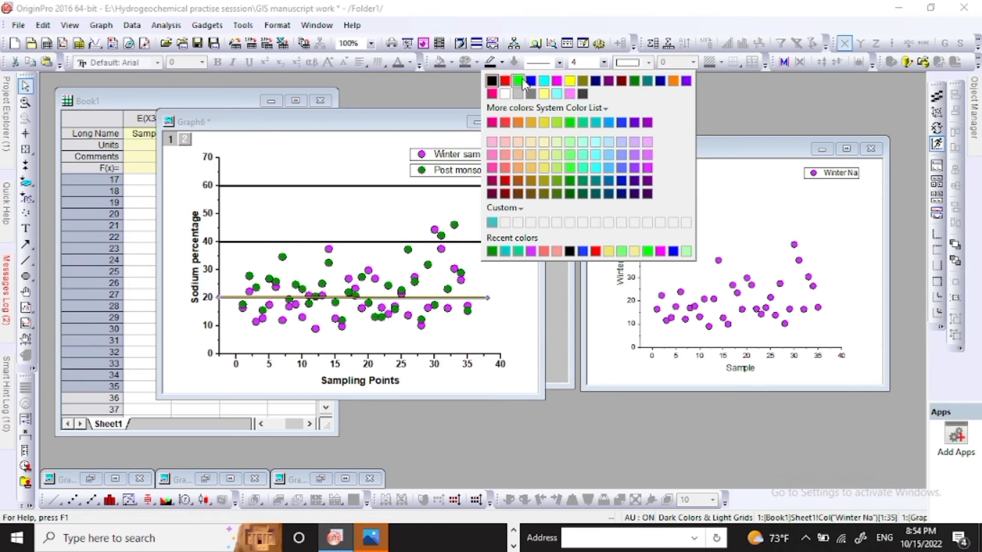
left_click(519, 80)
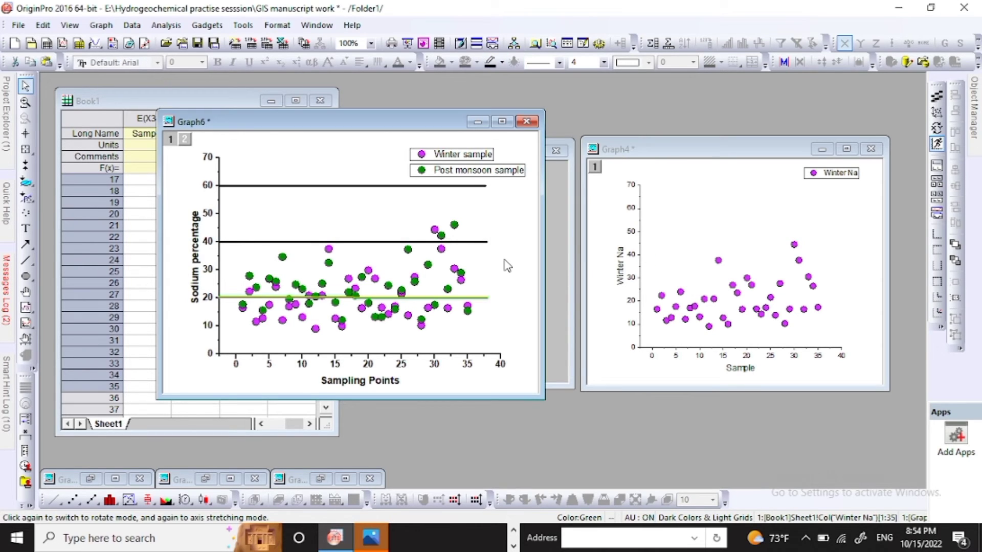
left_click(474, 249)
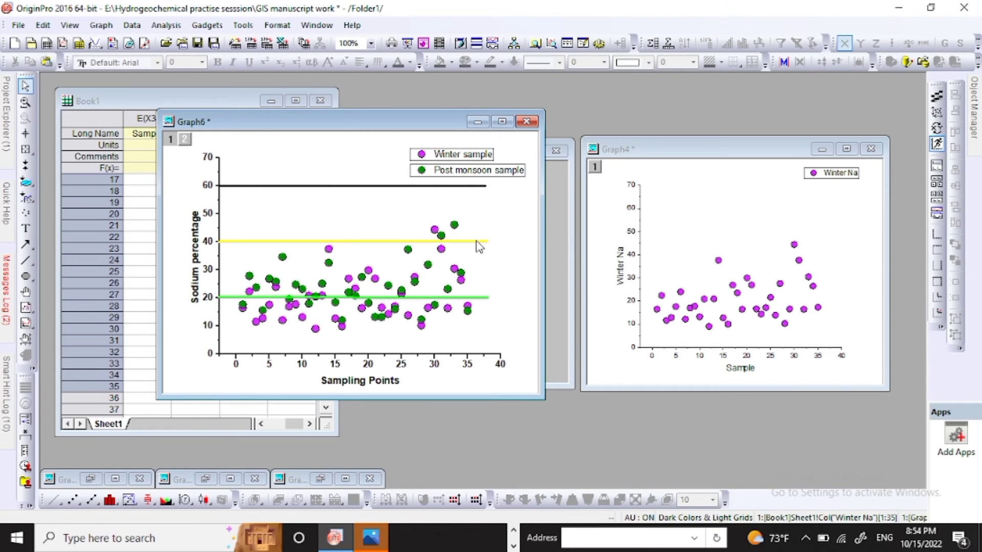
double_click(476, 242)
left_click(491, 205)
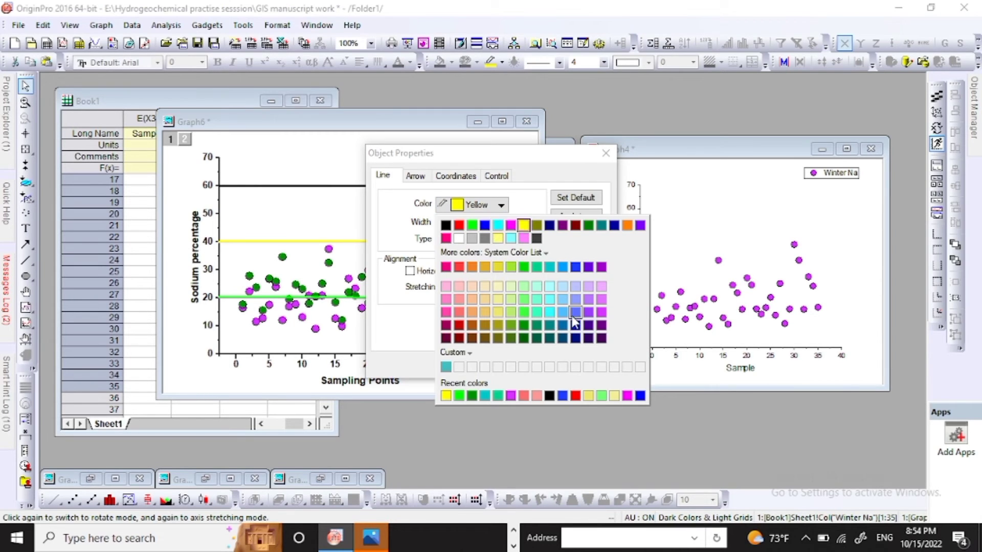
left_click(604, 179)
left_click(606, 153)
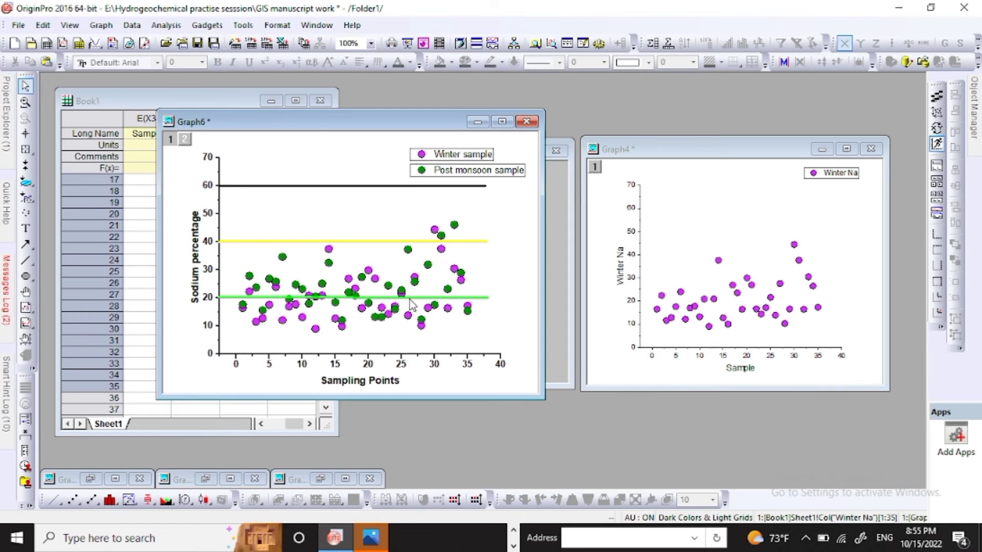
Examine the line colors and class labels in the TDS2.png example graph
left_click(372, 538)
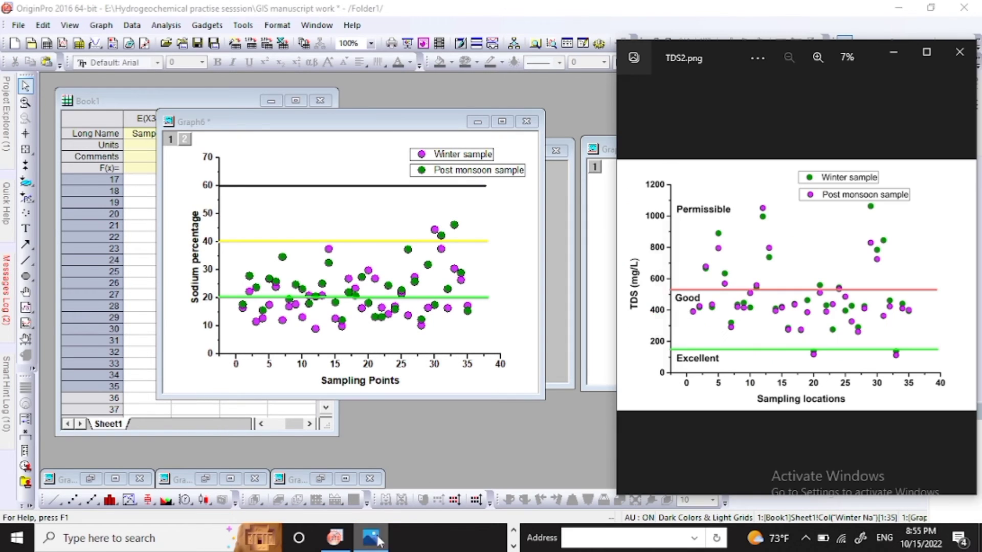
left_click(400, 221)
left_click(416, 298)
left_click(377, 543)
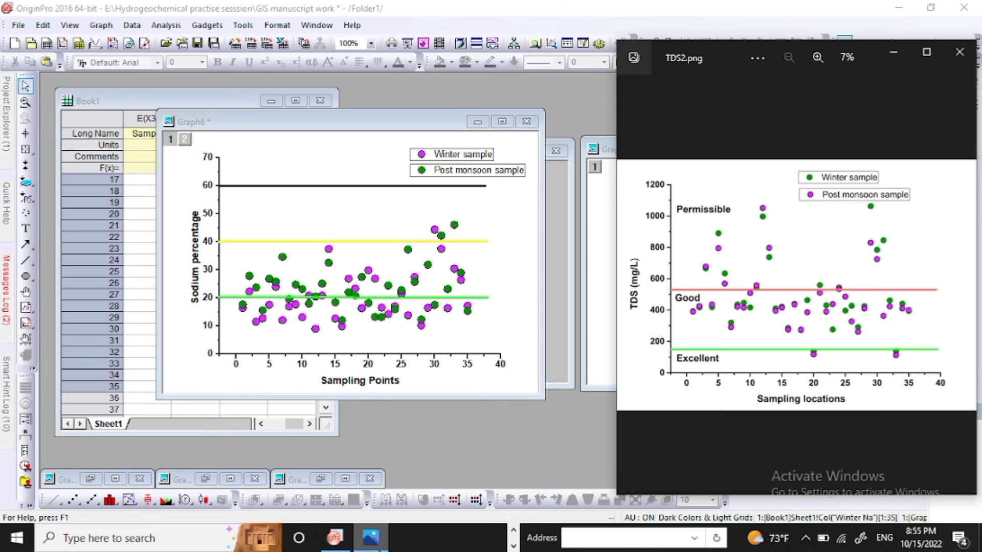
left_click(379, 546)
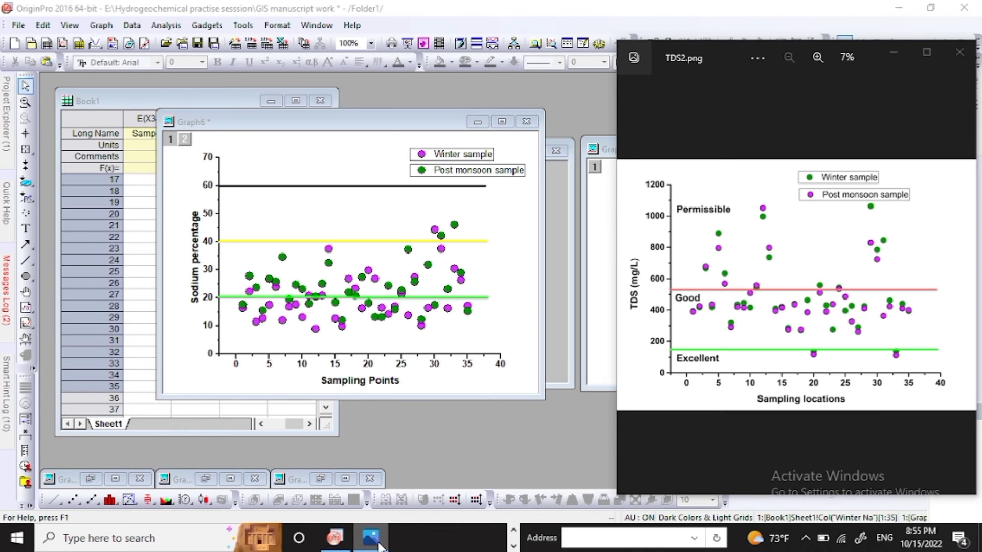
Change the color of the horizontal line at 40 to light green
double_click(372, 241)
left_click(502, 206)
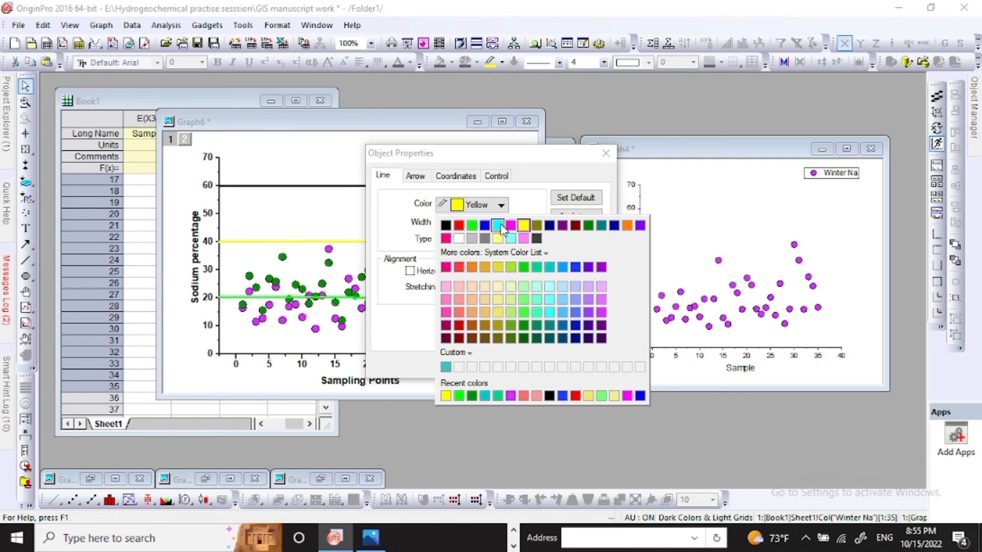
left_click(525, 310)
key("Return")
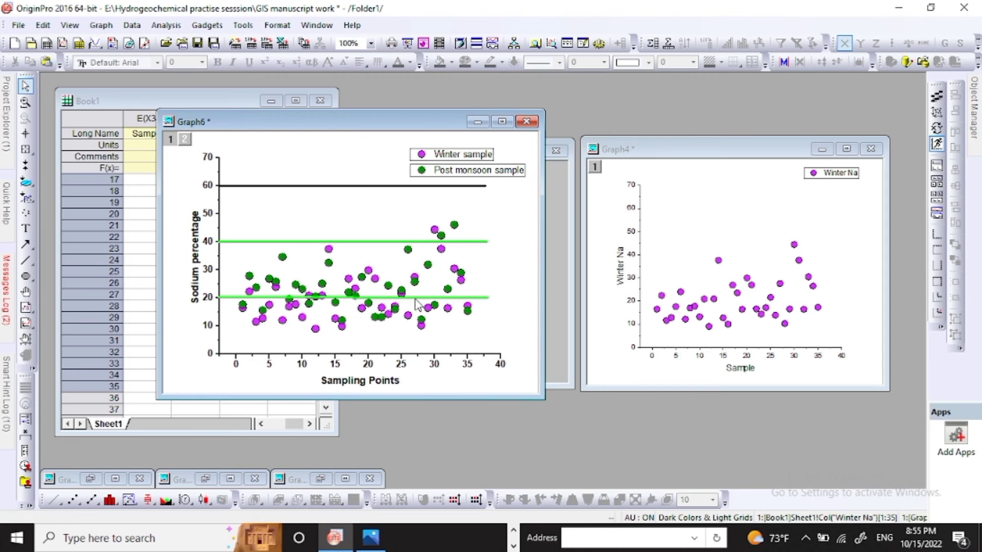
Change the color of the horizontal line at 20 to light cyan
double_click(419, 298)
left_click(500, 205)
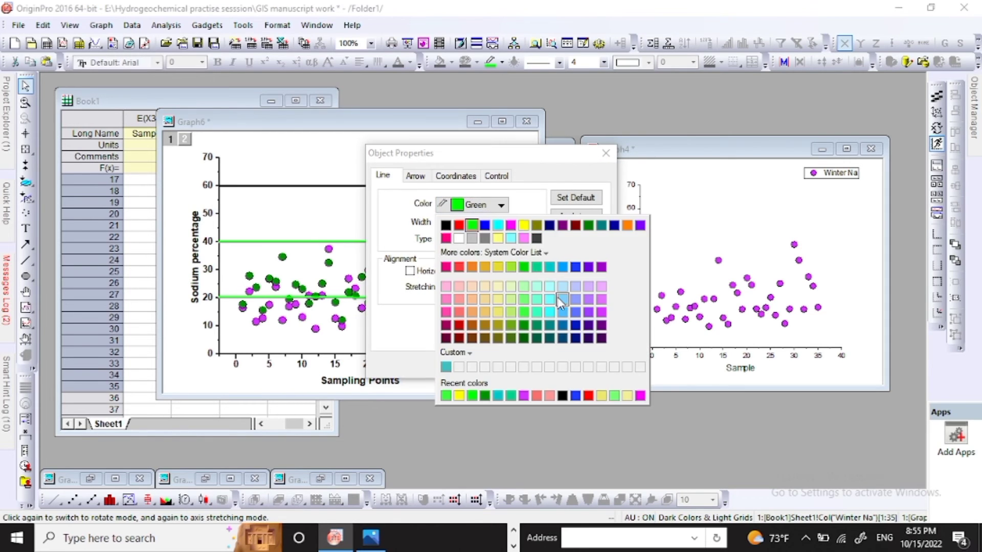
left_click(557, 307)
key("Return")
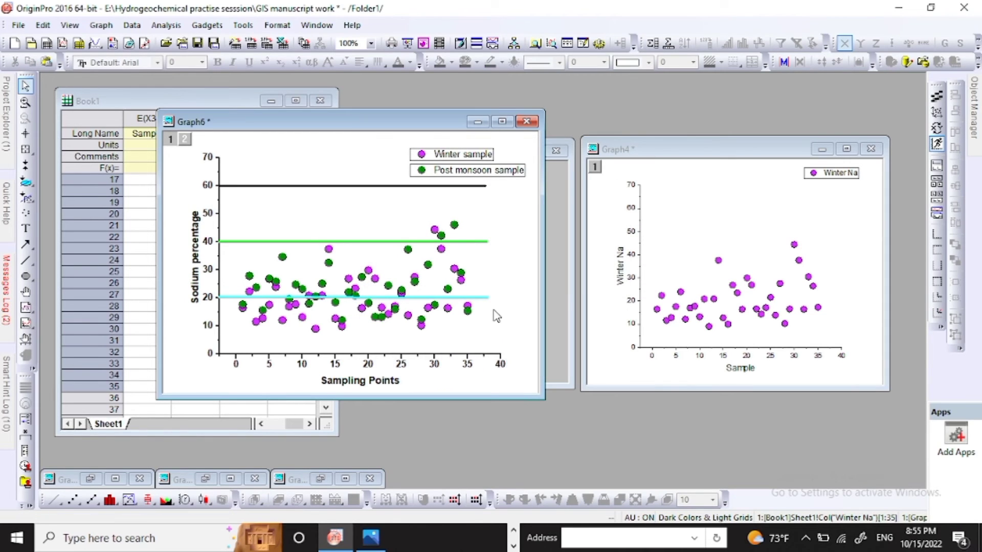
Change the color of the horizontal line at 60 to red
double_click(401, 186)
left_click(498, 205)
left_click(459, 225)
key("Return")
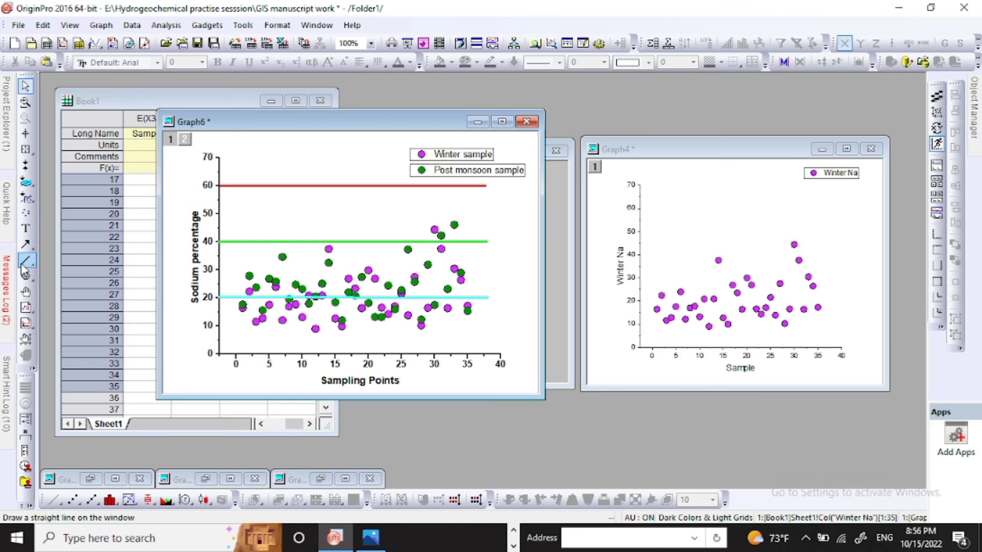
Add the text label "Excellent" below the line at 20 and make it bold
left_click(27, 230)
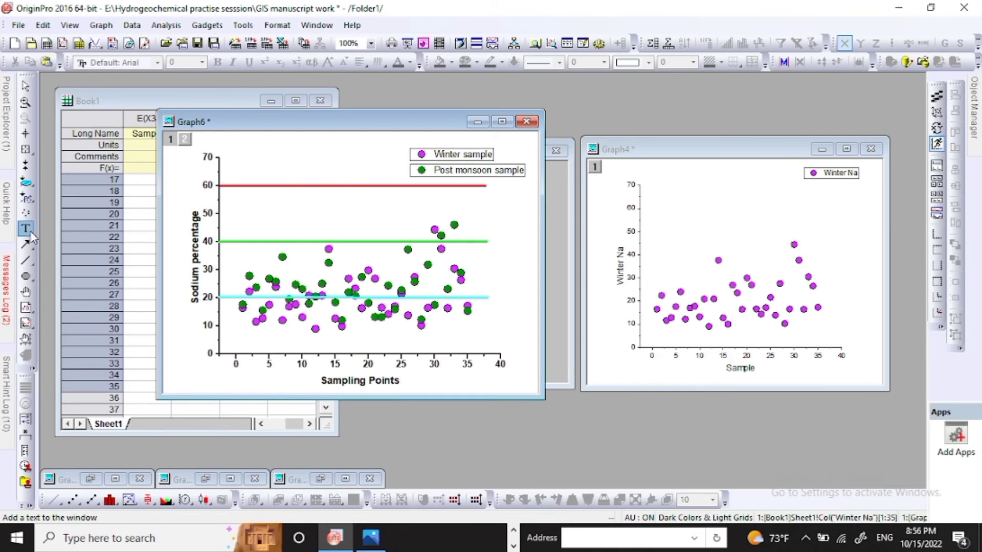
left_click(230, 334)
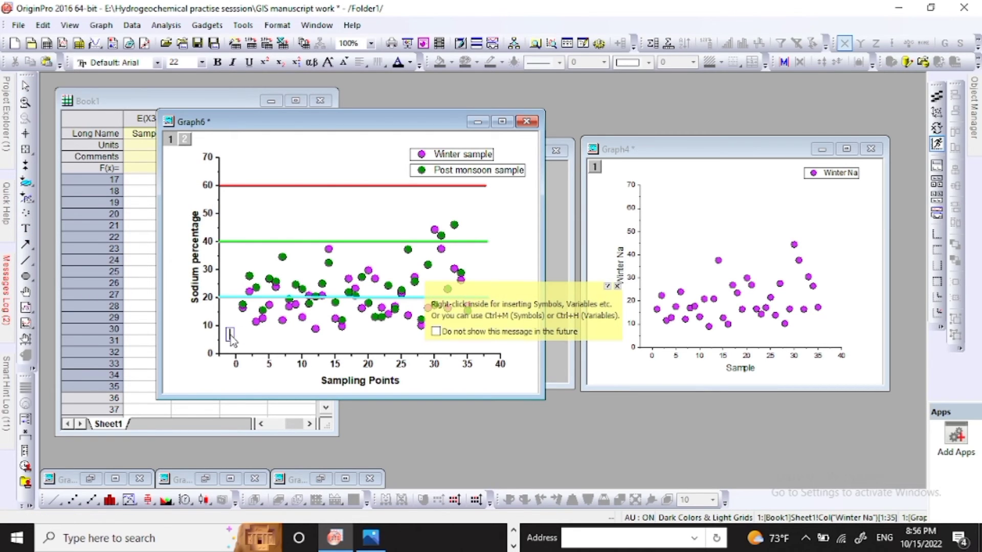
type("Esxd")
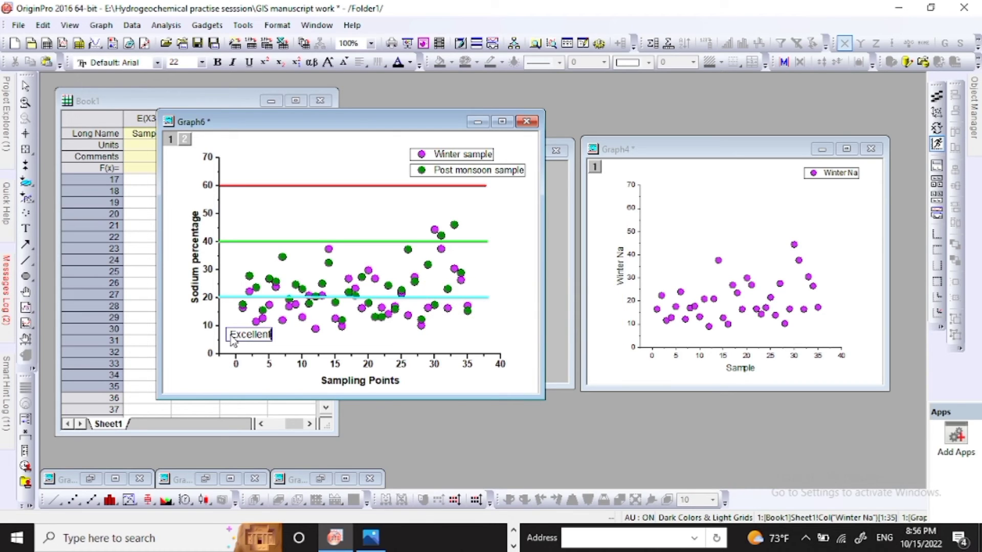
left_click(241, 342)
left_click_drag(232, 341, 277, 343)
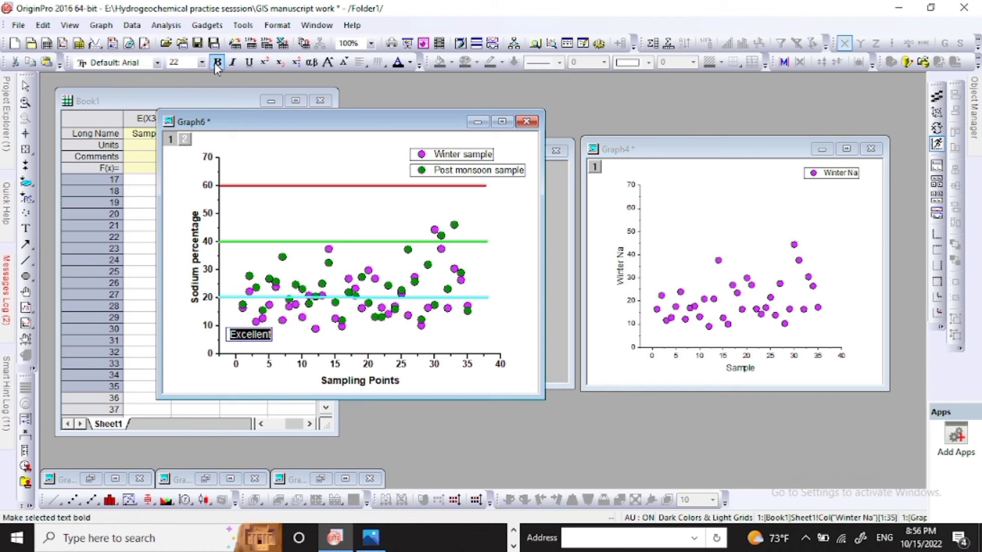
left_click(217, 63)
left_click(301, 343)
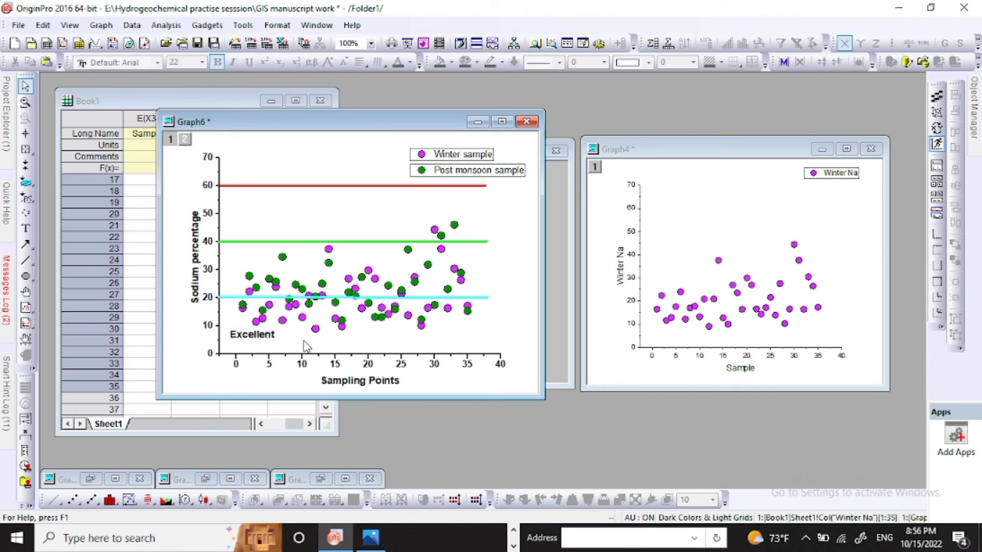
Move the "Excellent" label down into the corner of the plot beside the y-axis, just above the x-axis
left_click(260, 342)
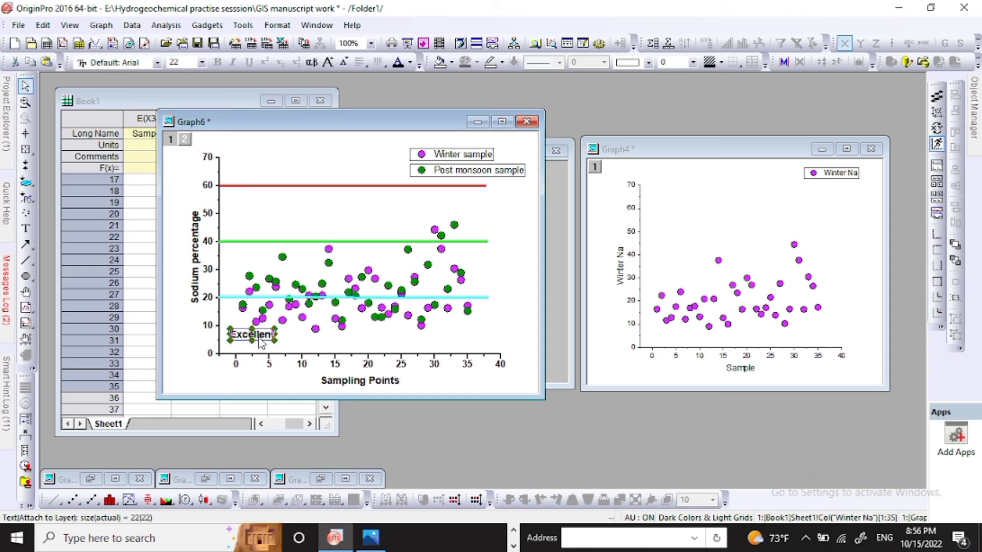
left_click_drag(260, 338, 255, 347)
left_click(291, 350)
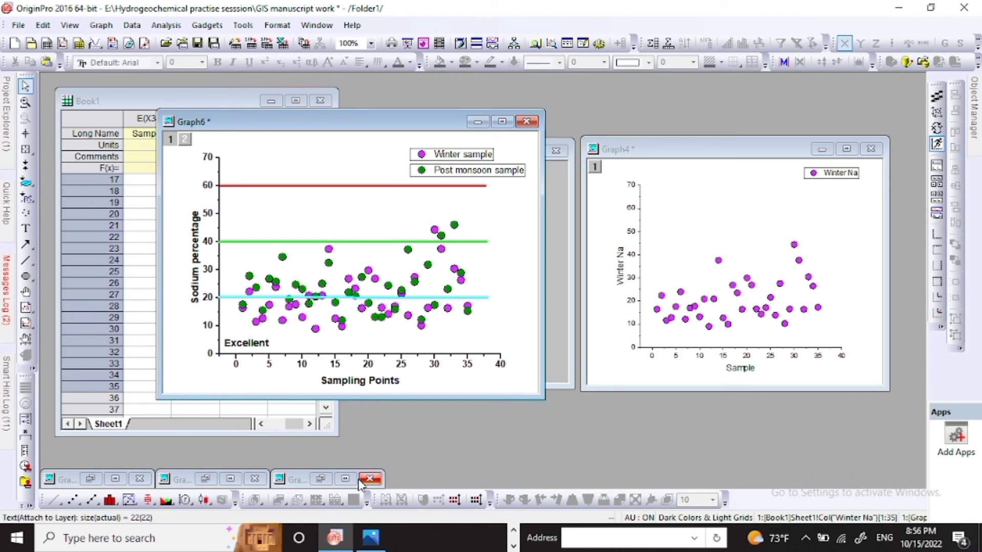
Check the reference plot TDS2.png and set the "Excellent" label's font size to 24
left_click(370, 538)
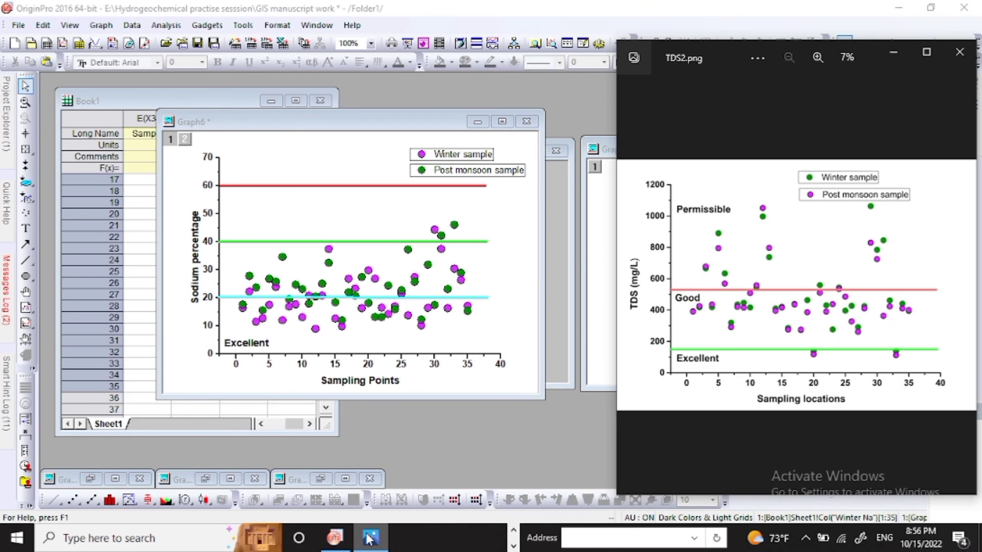
left_click(370, 538)
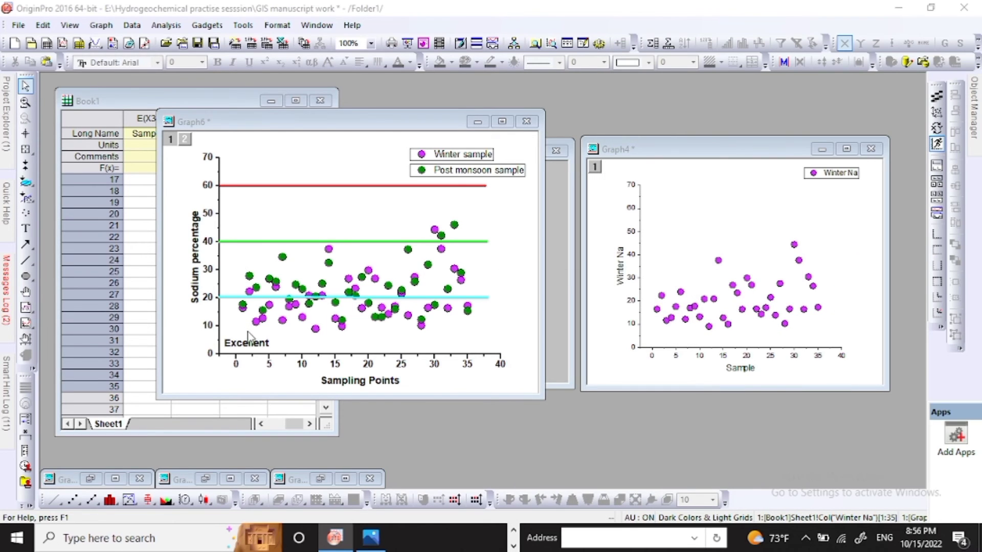
left_click(252, 347)
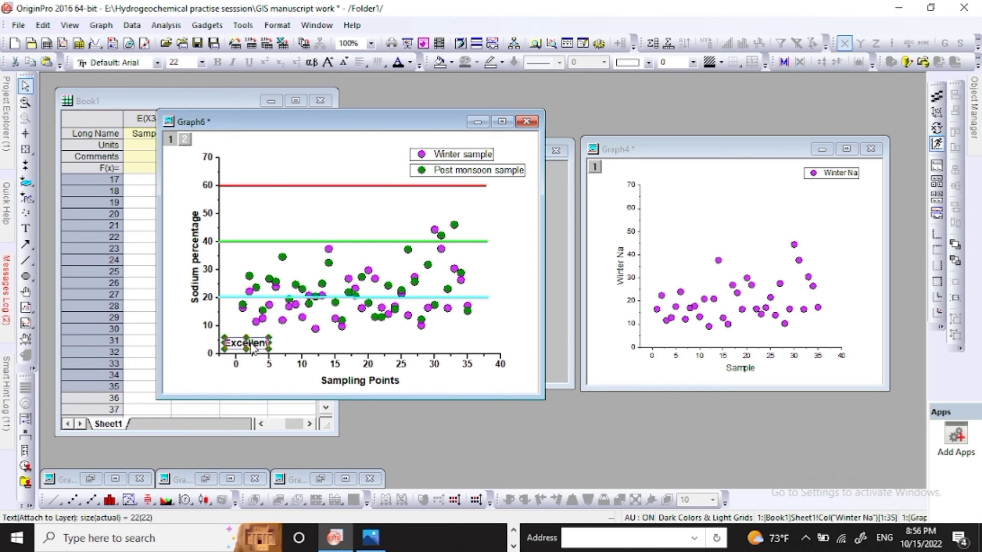
left_click(253, 348)
left_click_drag(226, 348, 270, 349)
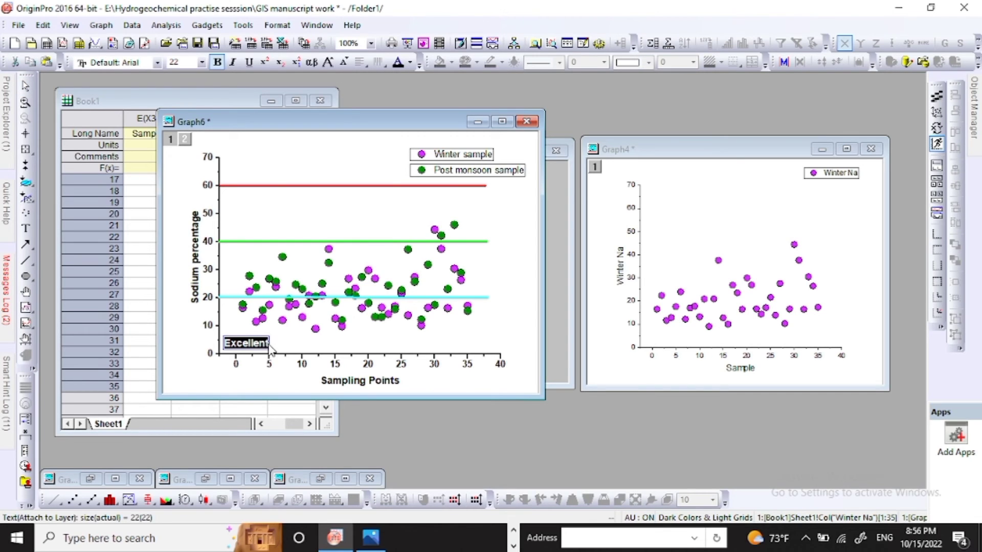
left_click(202, 62)
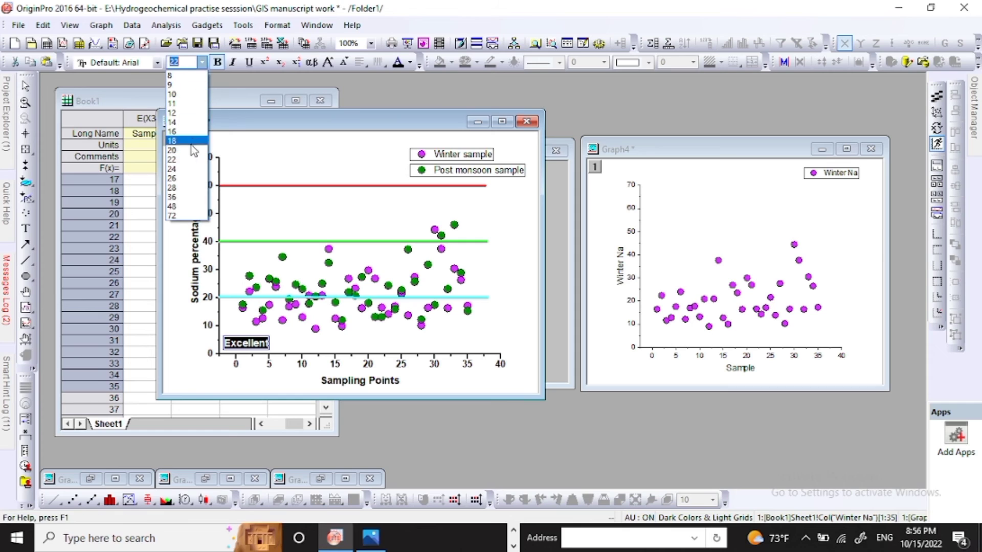
left_click(185, 170)
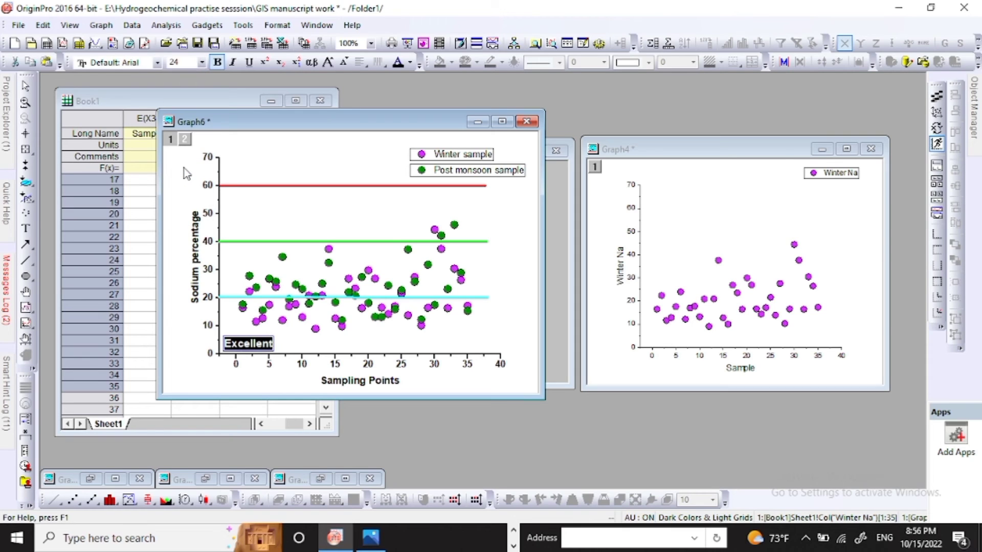
left_click(307, 340)
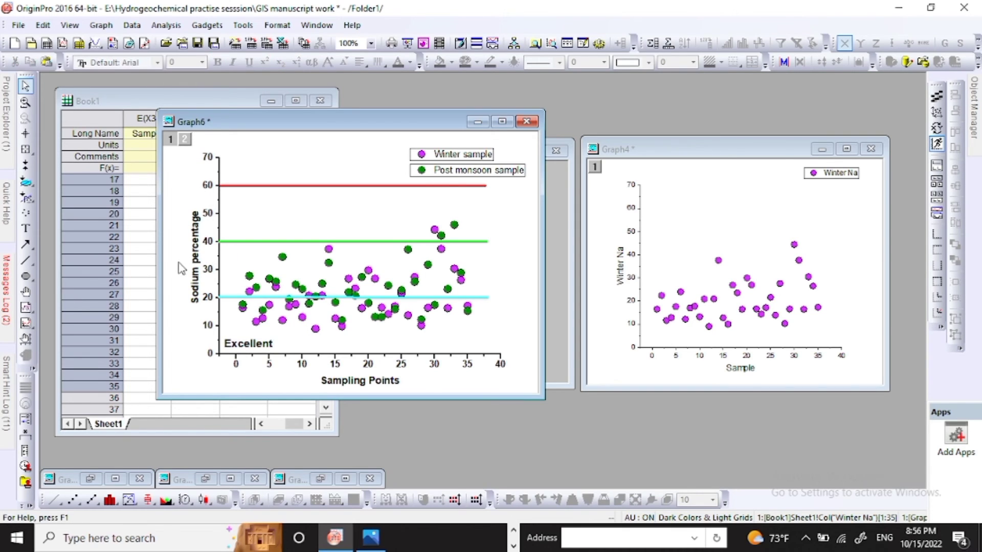
Add a bold "Good" text label at font size 24 beside the y-axis, just below the green line at 40
left_click(25, 228)
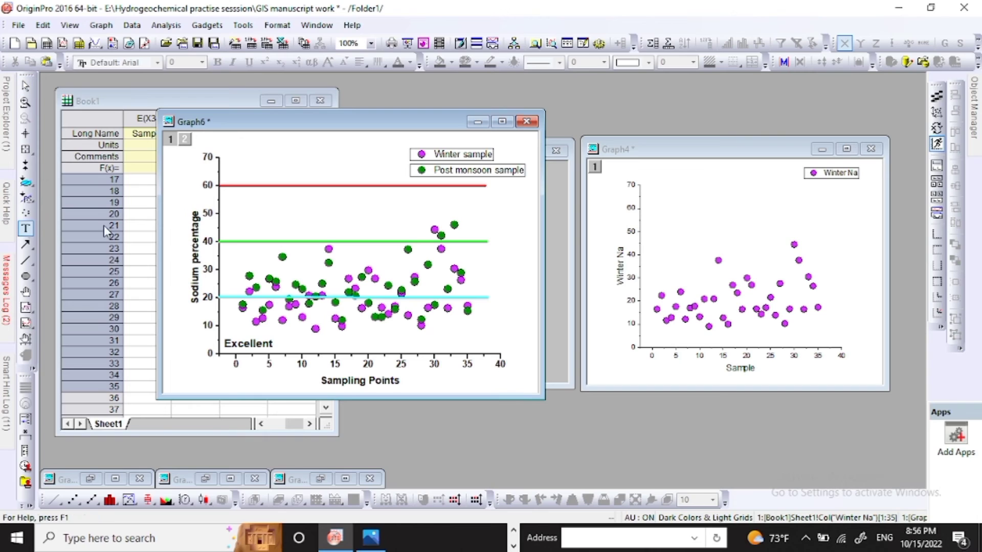
left_click(229, 249)
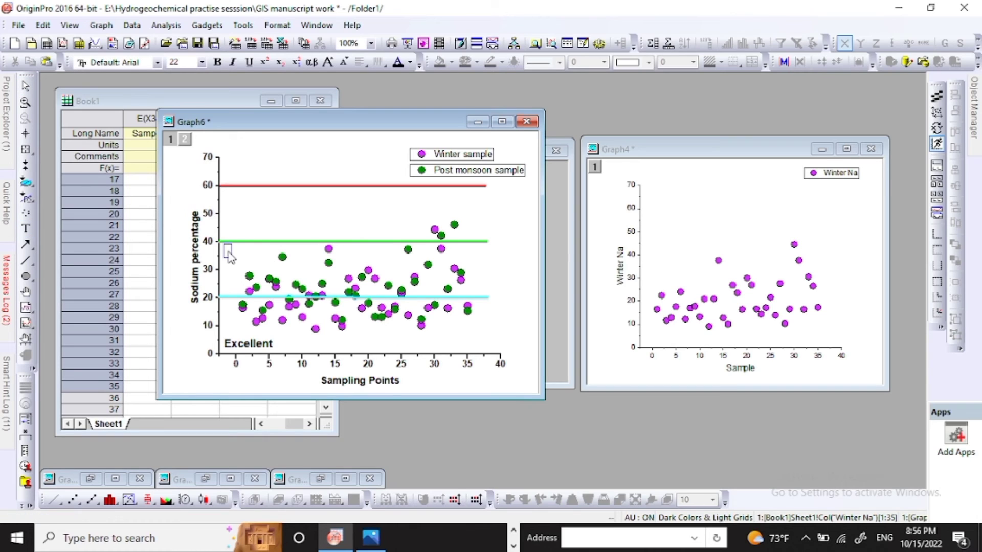
type("Good")
left_click_drag(230, 259, 266, 255)
left_click(202, 62)
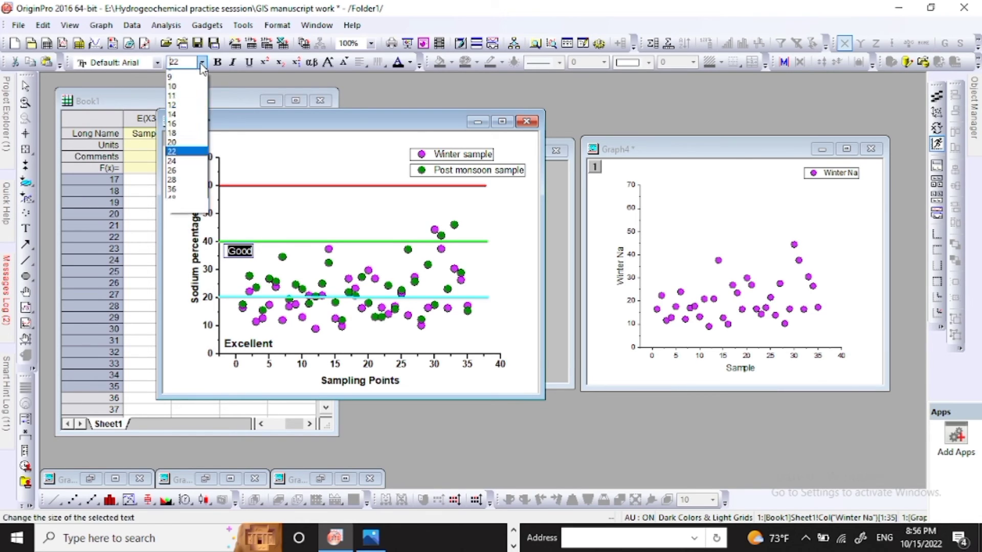
left_click(174, 161)
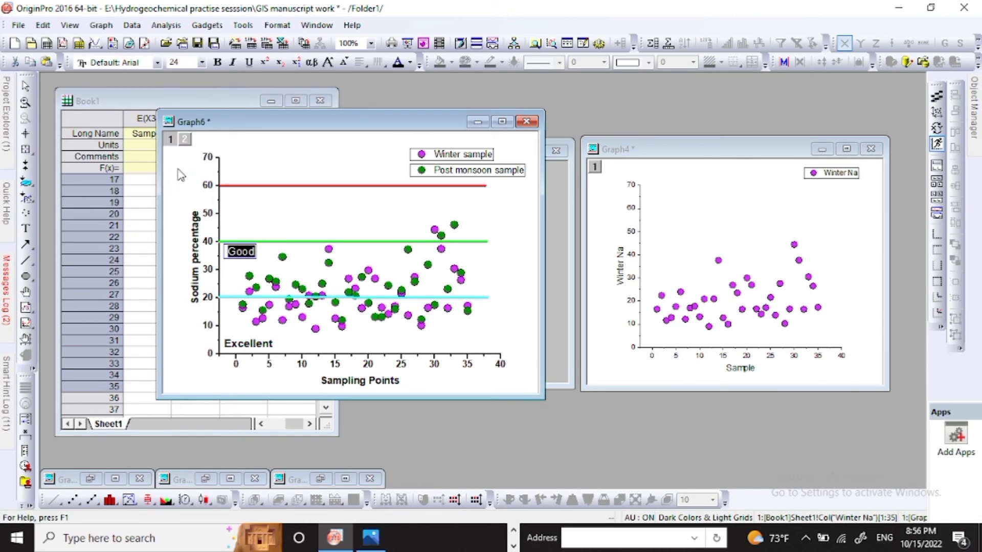
left_click(217, 62)
left_click(250, 201)
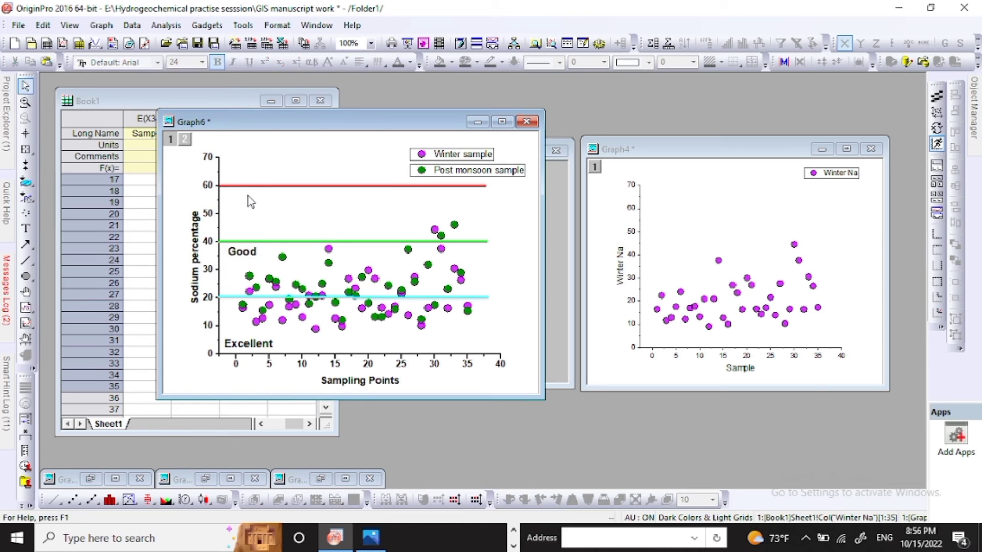
Shift the "Good" label slightly toward the y-axis to align it with the "Excellent" label
left_click(252, 255)
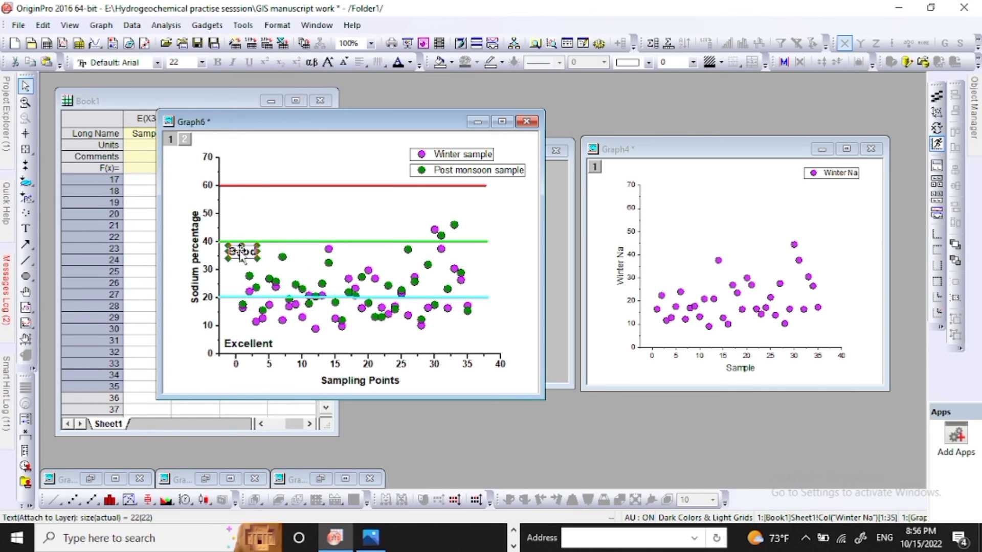
left_click_drag(235, 250, 231, 250)
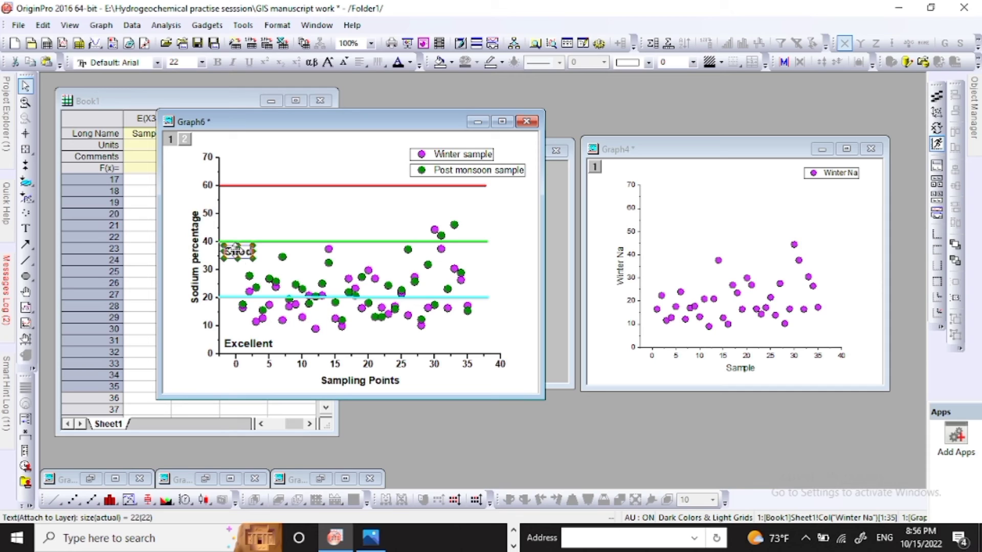
left_click(266, 220)
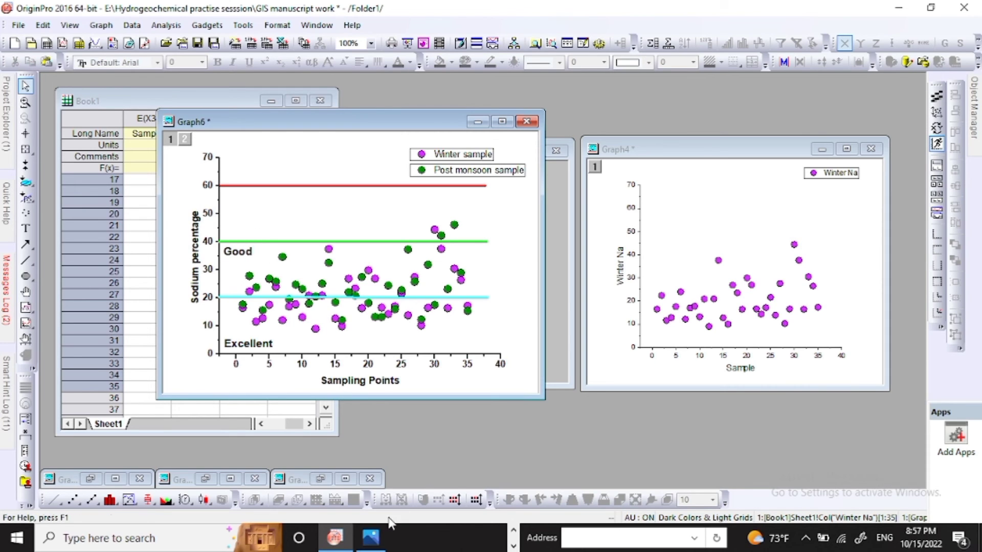
Check the sodium percentage classes in the Word table, and add a bold size-24 "Permissible" label just below the red line at 60
left_click(513, 535)
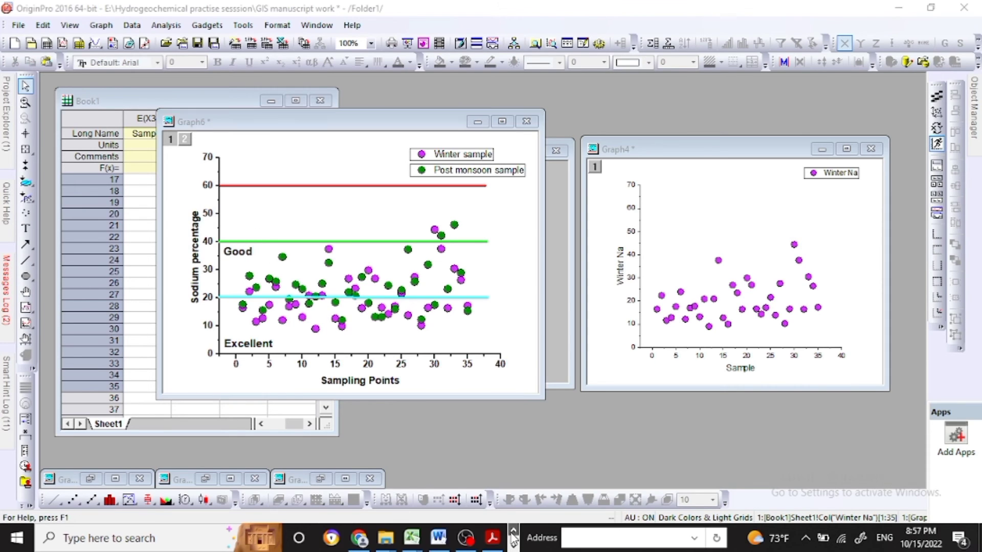
left_click(441, 540)
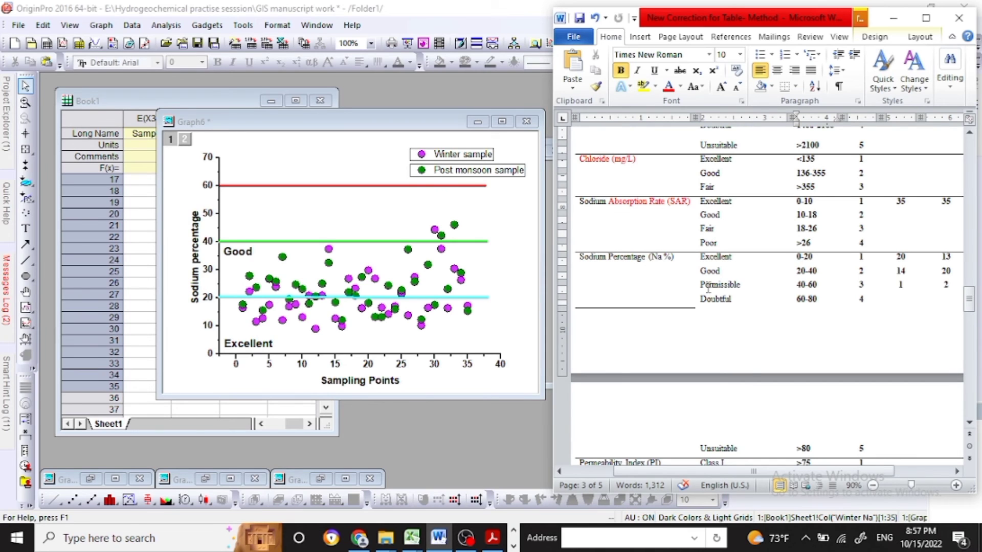
left_click(284, 198)
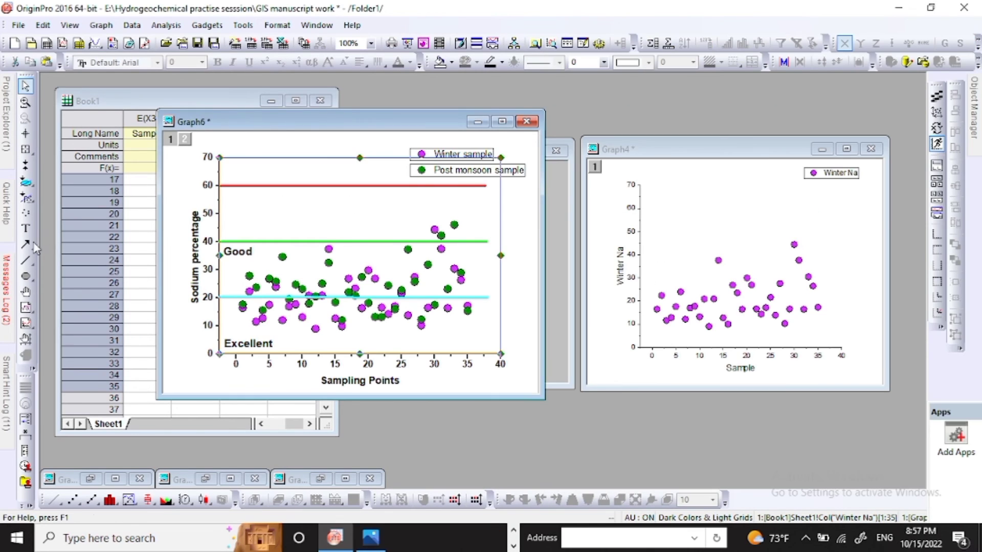
left_click(25, 229)
left_click(226, 192)
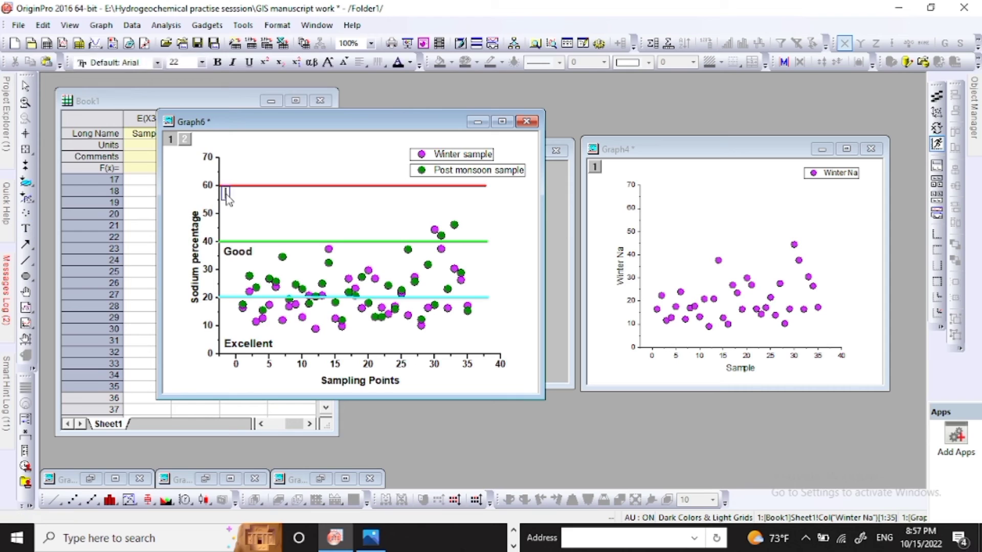
type("Permissible")
left_click_drag(226, 196, 292, 196)
left_click(212, 63)
left_click(202, 63)
left_click(182, 173)
left_click(293, 210)
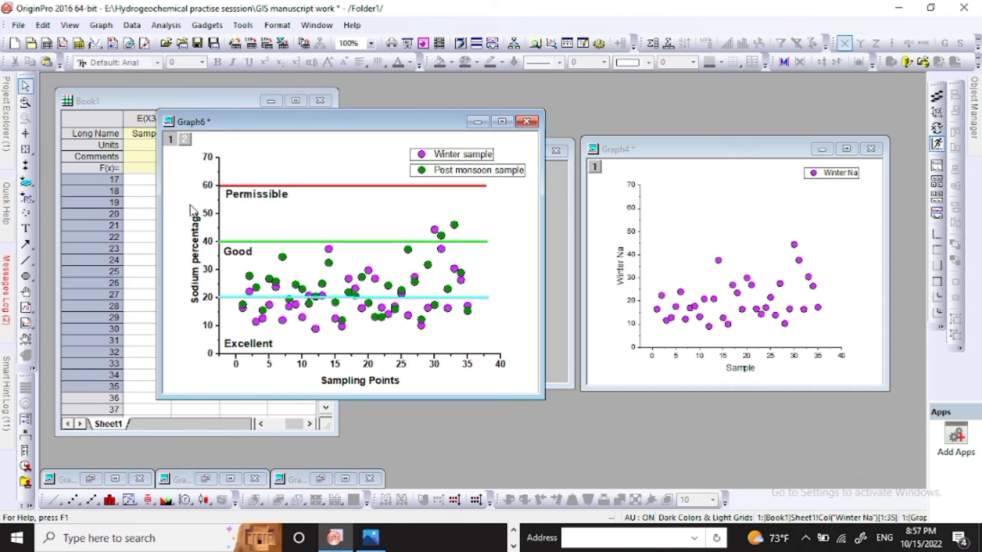
Add a bold "Doubtful" text label at font size 24 and place it just above the red line at 60
left_click(26, 229)
left_click(227, 179)
type("Doubtful")
left_click_drag(227, 180, 244, 169)
left_click(215, 64)
left_click(202, 64)
left_click(180, 170)
left_click(307, 210)
left_click(244, 179)
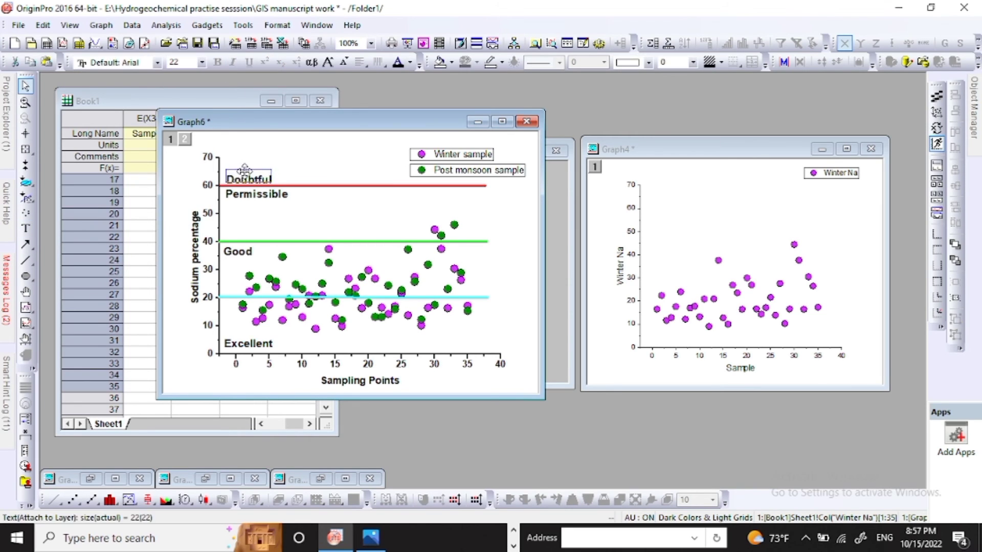
left_click(325, 214)
Make the "Winter sample" legend text bold and set its font size to 22
left_click_drag(320, 132, 378, 120)
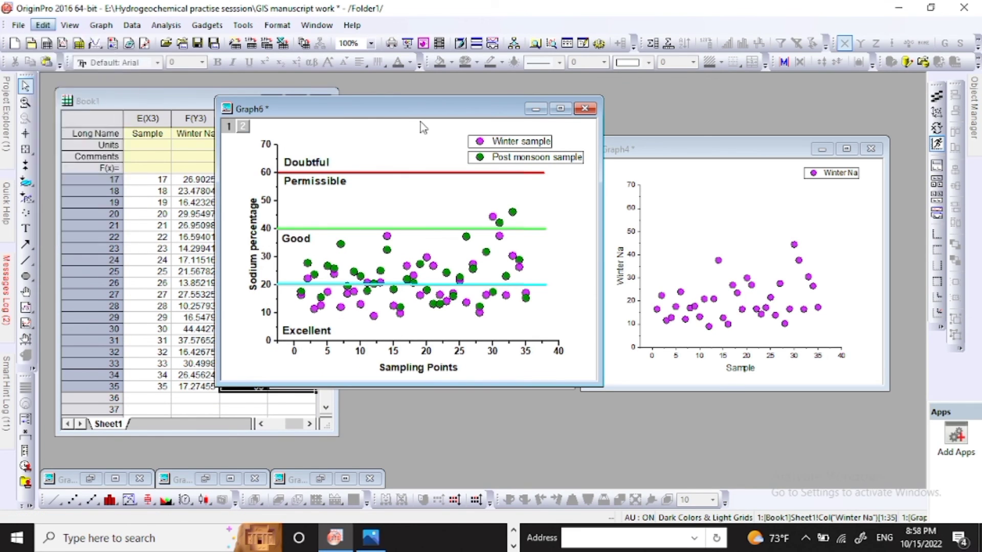
left_click(495, 144)
double_click(495, 145)
left_click_drag(493, 143, 553, 144)
left_click(218, 62)
left_click(202, 63)
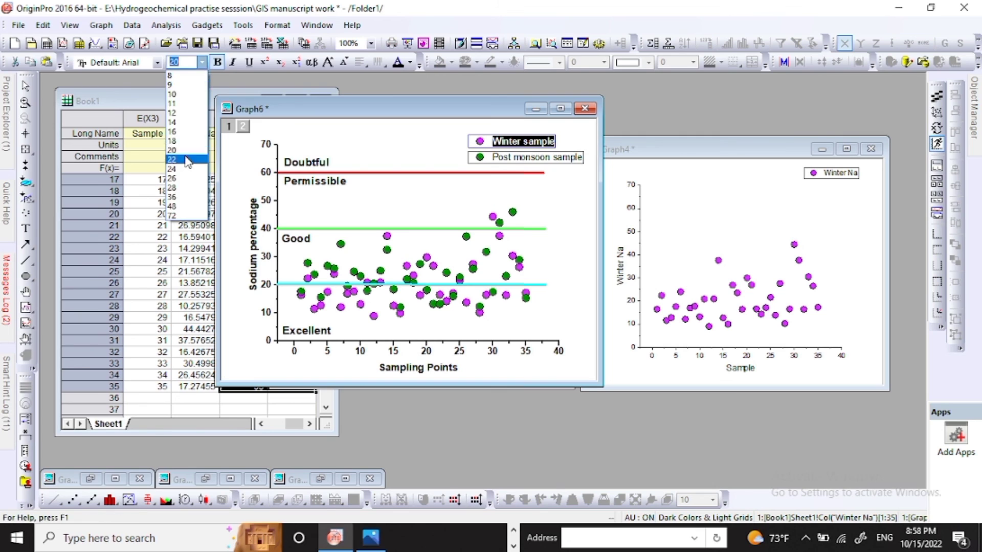
left_click(188, 160)
Make the "Post monsoon sample" legend text bold and set its font size to 22
double_click(498, 159)
left_click_drag(494, 158, 594, 165)
left_click(202, 63)
left_click(185, 160)
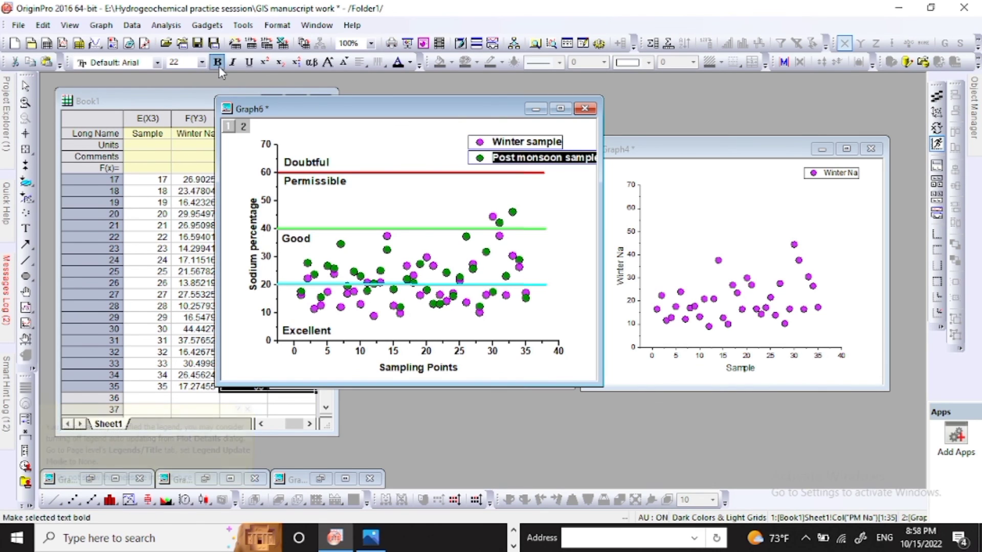
Move the two legend boxes toward the y-axis so both fit on the graph page, one above the other
left_click(515, 156)
left_click_drag(506, 142, 482, 142)
left_click(585, 216)
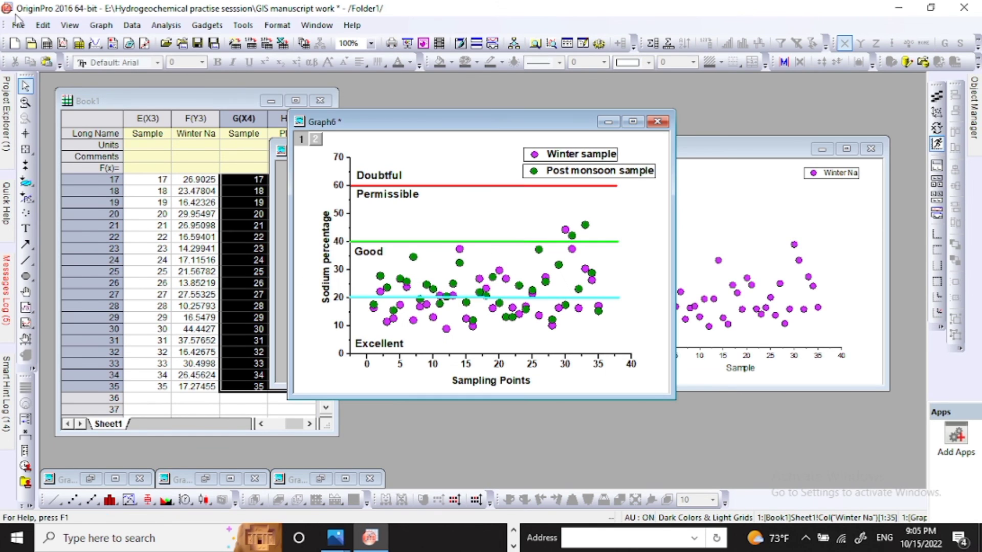
Start exporting the merged graph as an image and set the image type to Portable Network Graphics (*.png)
left_click(18, 25)
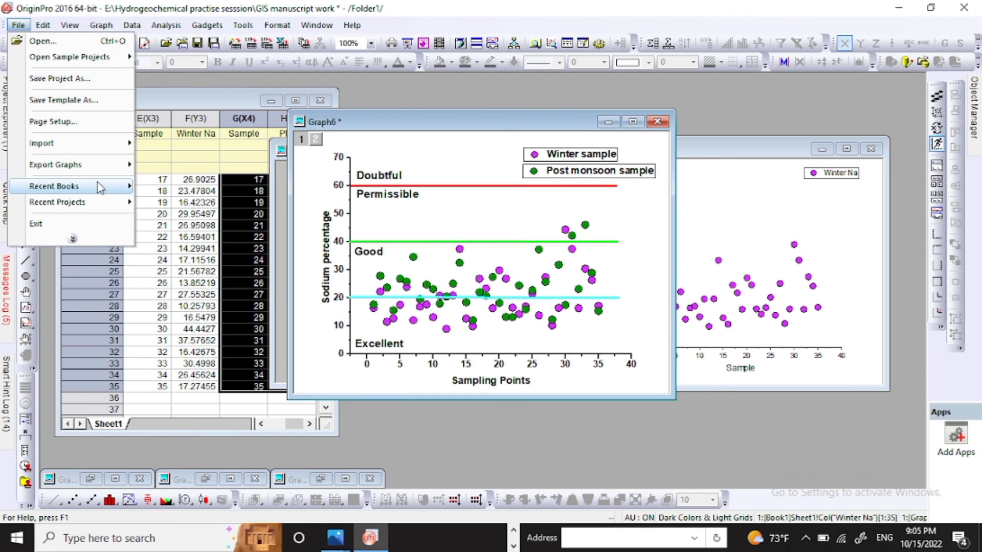
mouse_move(114, 168)
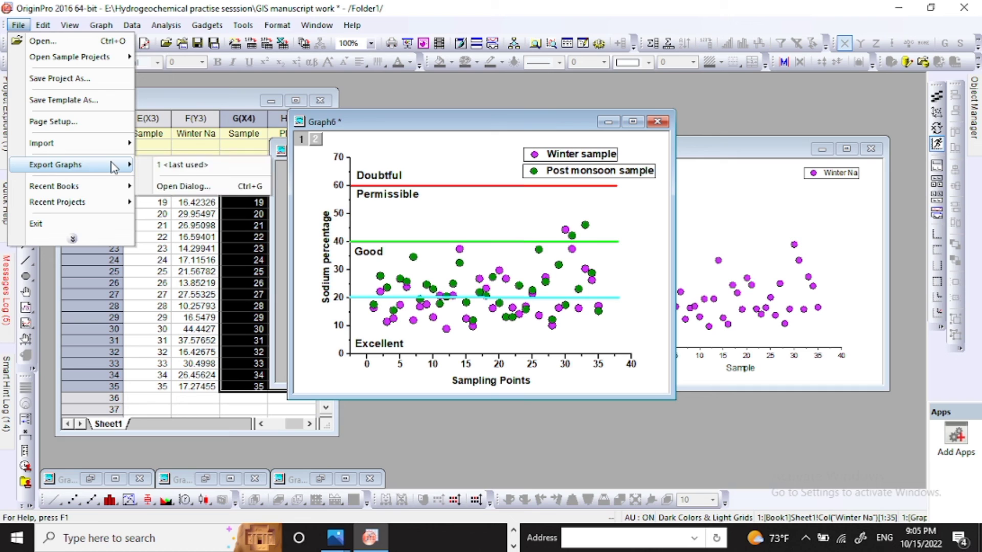
left_click(180, 185)
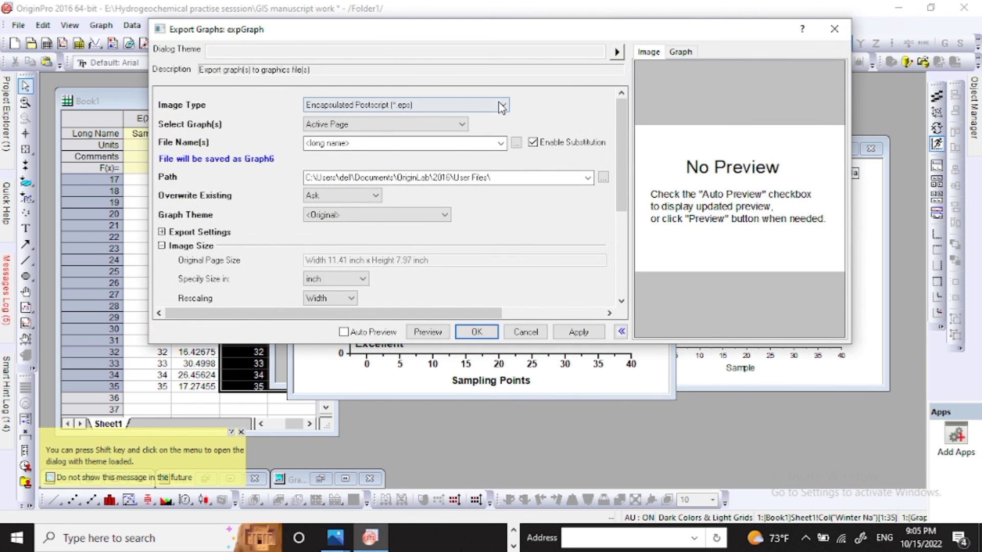
left_click(501, 106)
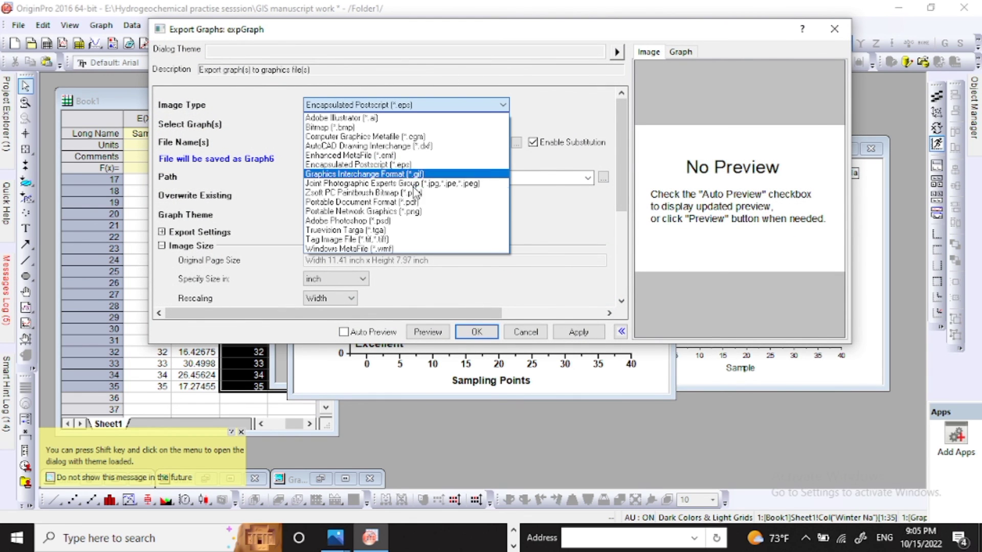
left_click(411, 212)
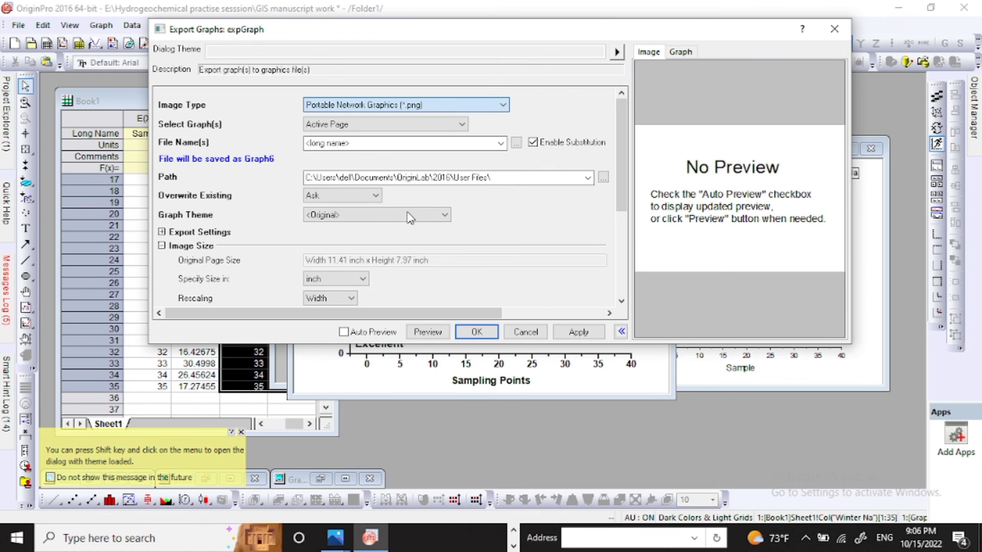
left_click(500, 143)
left_click(500, 144)
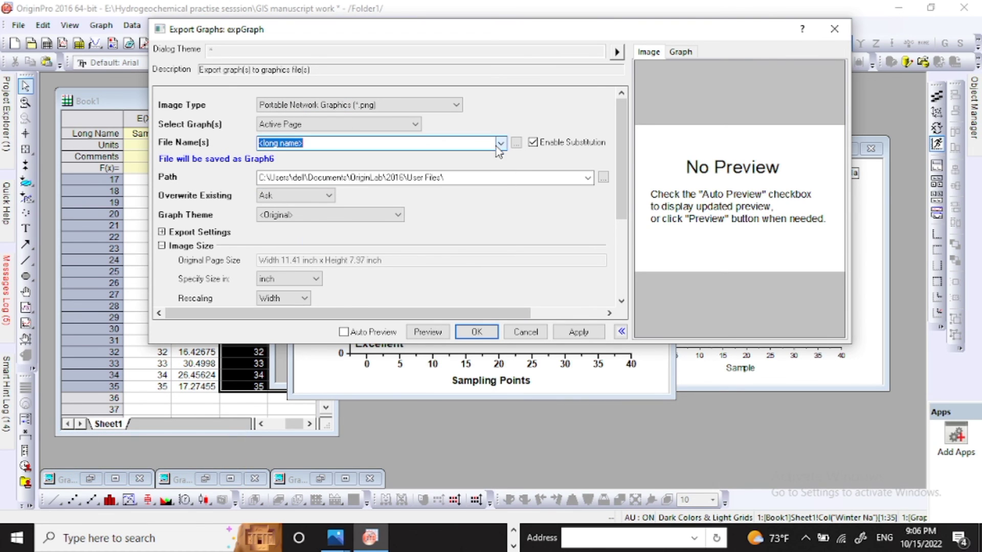
scroll(618, 162, "down", 1)
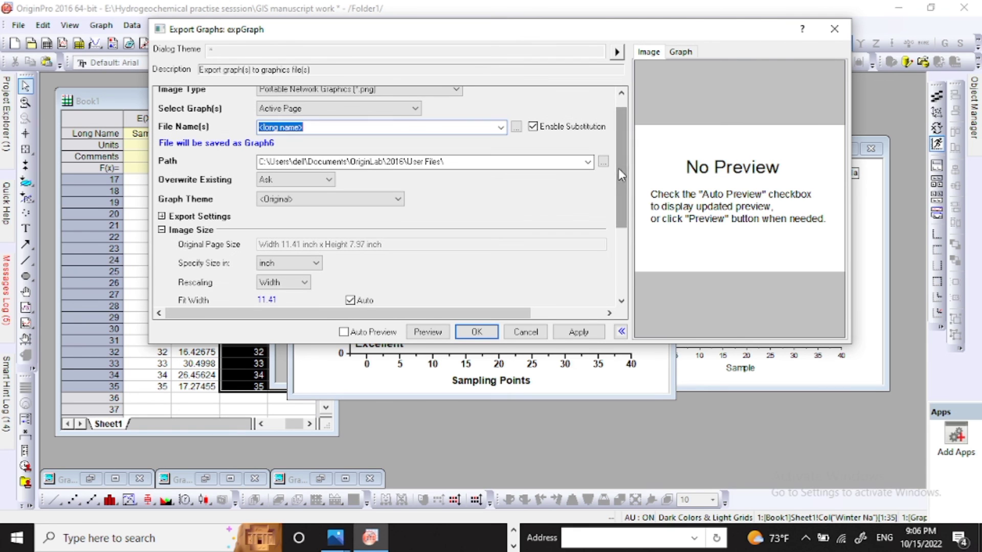
left_click(599, 163)
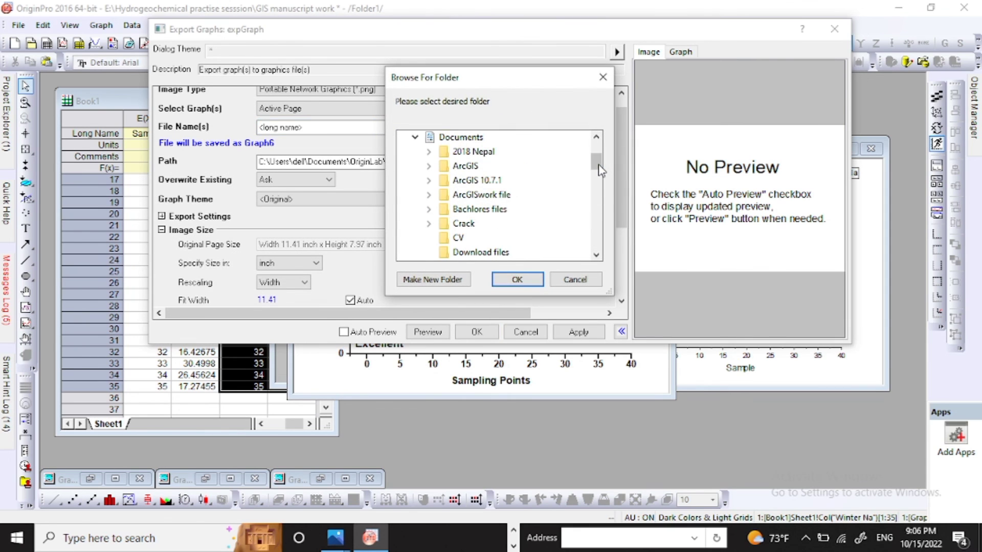
left_click_drag(602, 169, 598, 245)
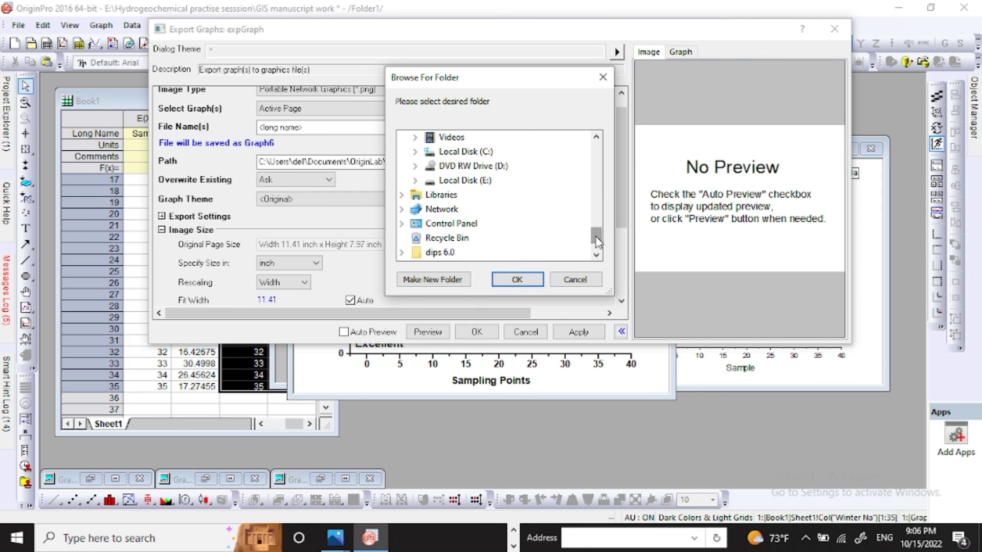
left_click(575, 279)
Export the graph at 600 DPI to the folder "E:\Ground water quality files\Manuscript of GW\GIS manuscript\GIS work\map origin"
left_click(587, 161)
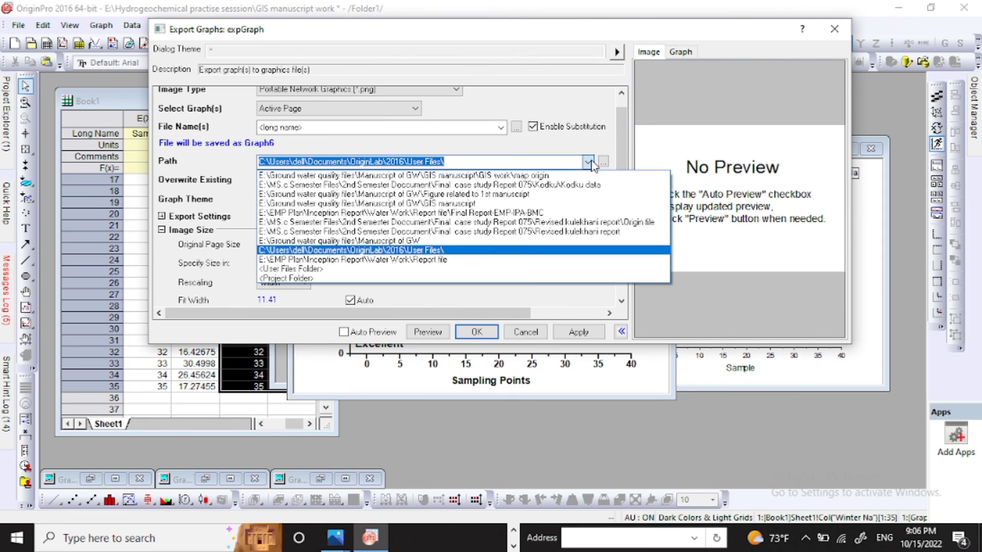
left_click(579, 175)
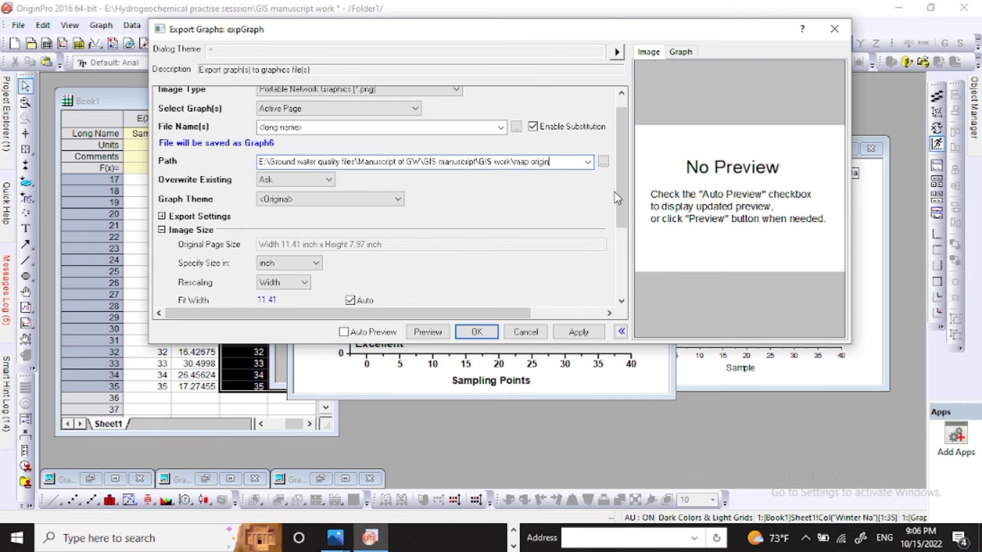
left_click_drag(621, 148, 623, 273)
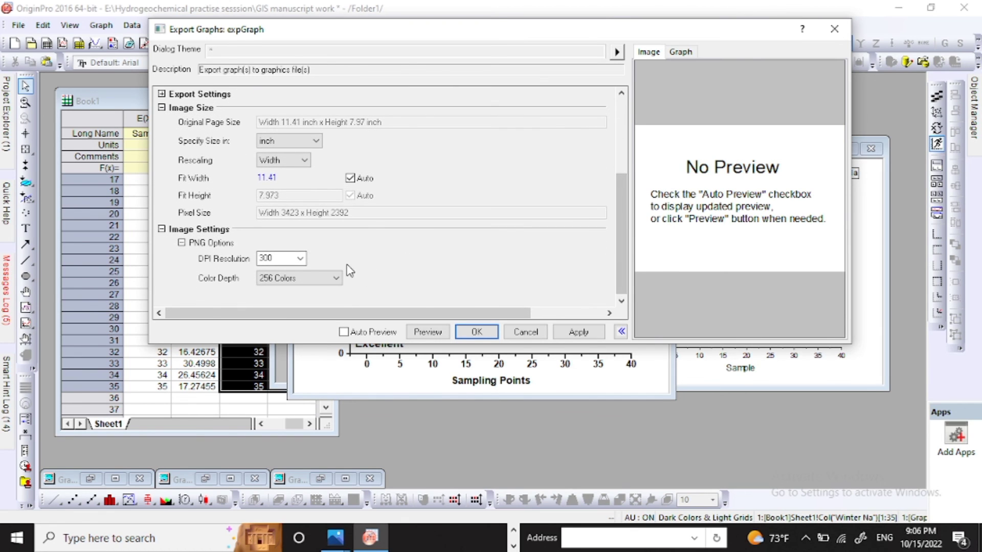
left_click(301, 258)
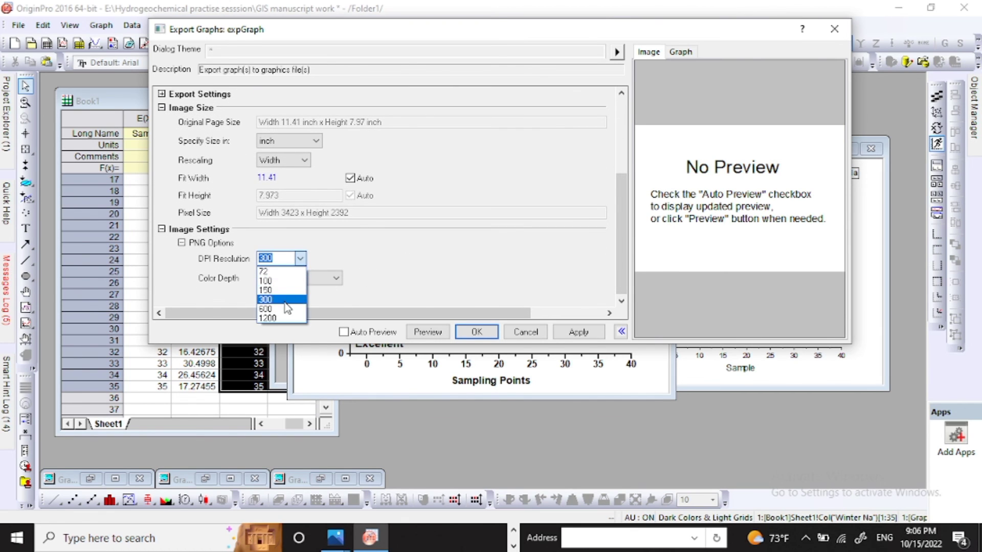
left_click(283, 311)
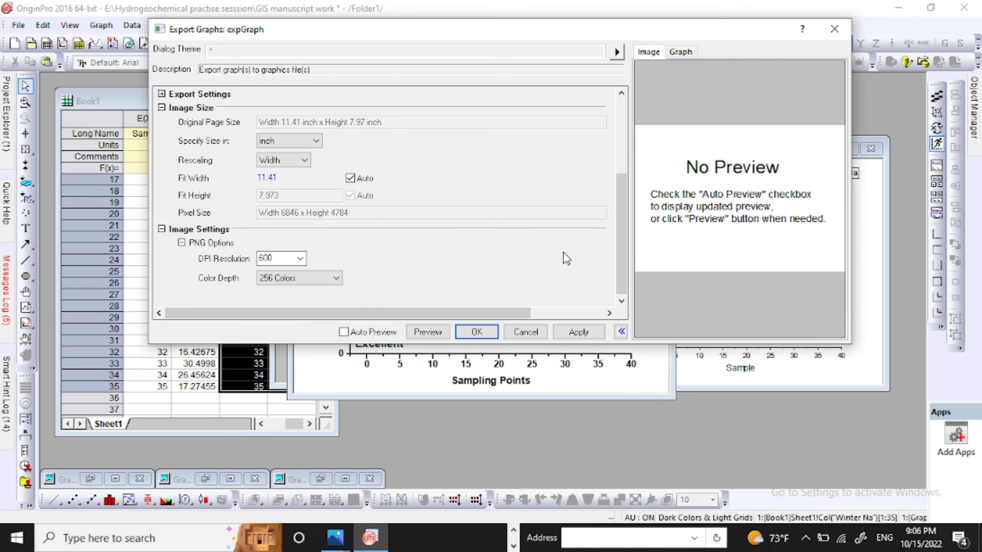
left_click_drag(620, 255, 619, 142)
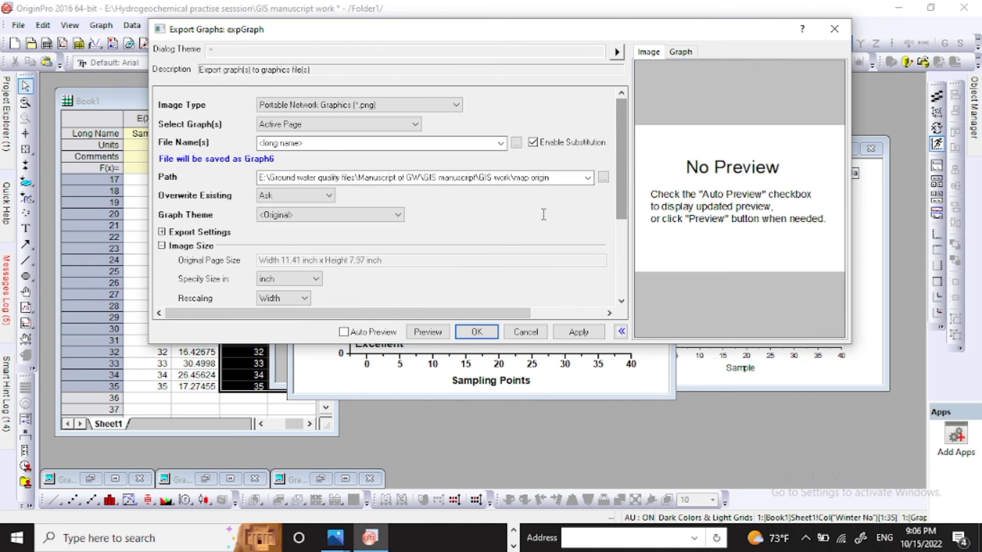
left_click(476, 331)
Switch to the image viewer showing TDS2.png and maximize its window to examine the TDS graph
mouse_move(337, 545)
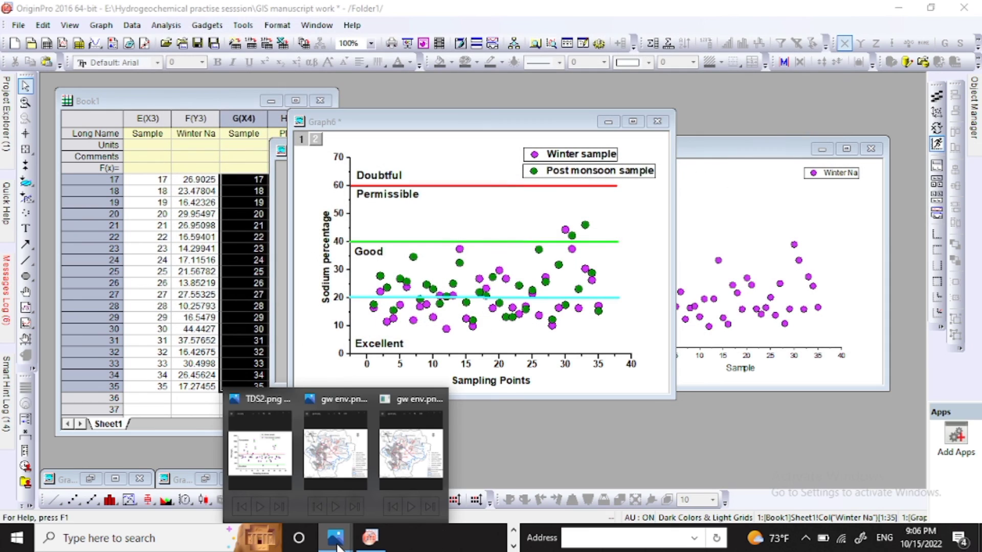
left_click(260, 450)
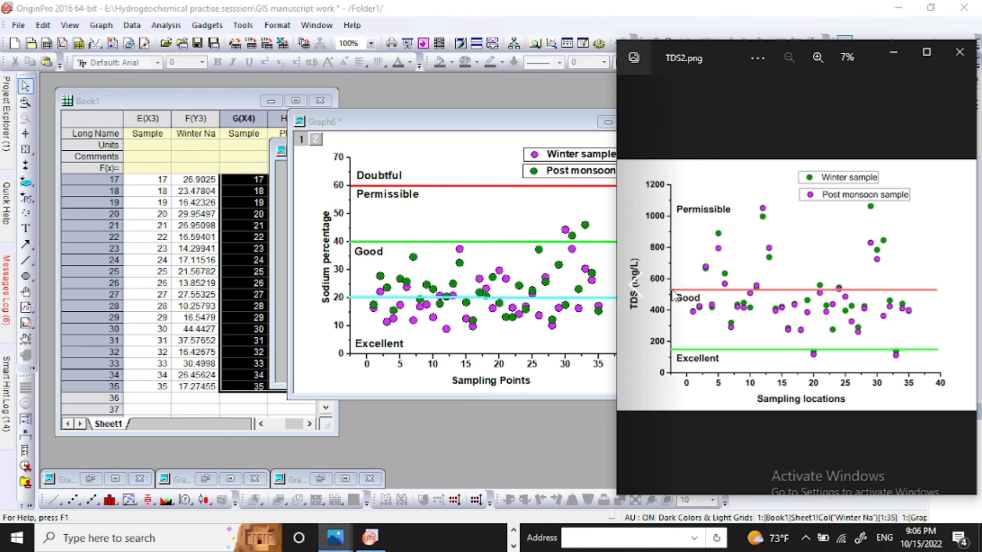
left_click(926, 53)
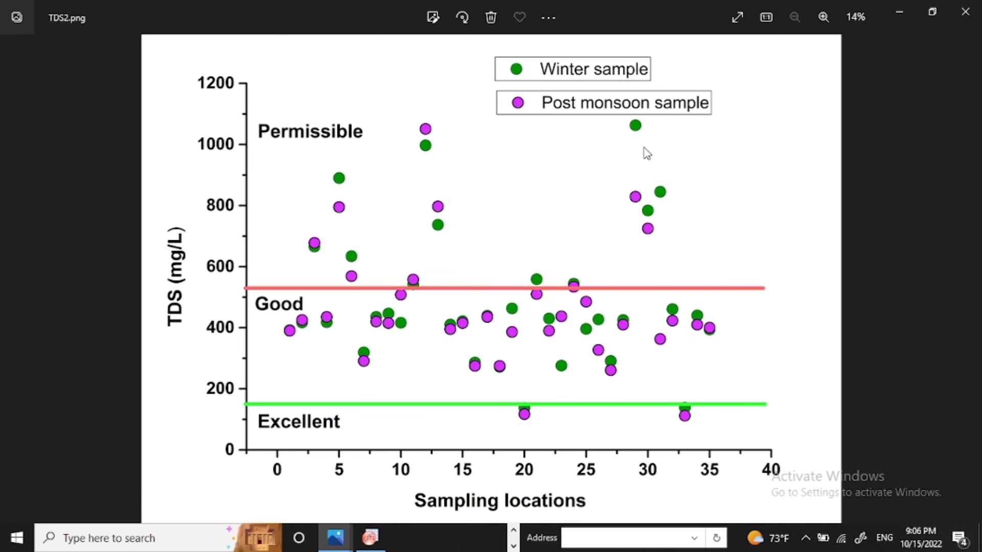